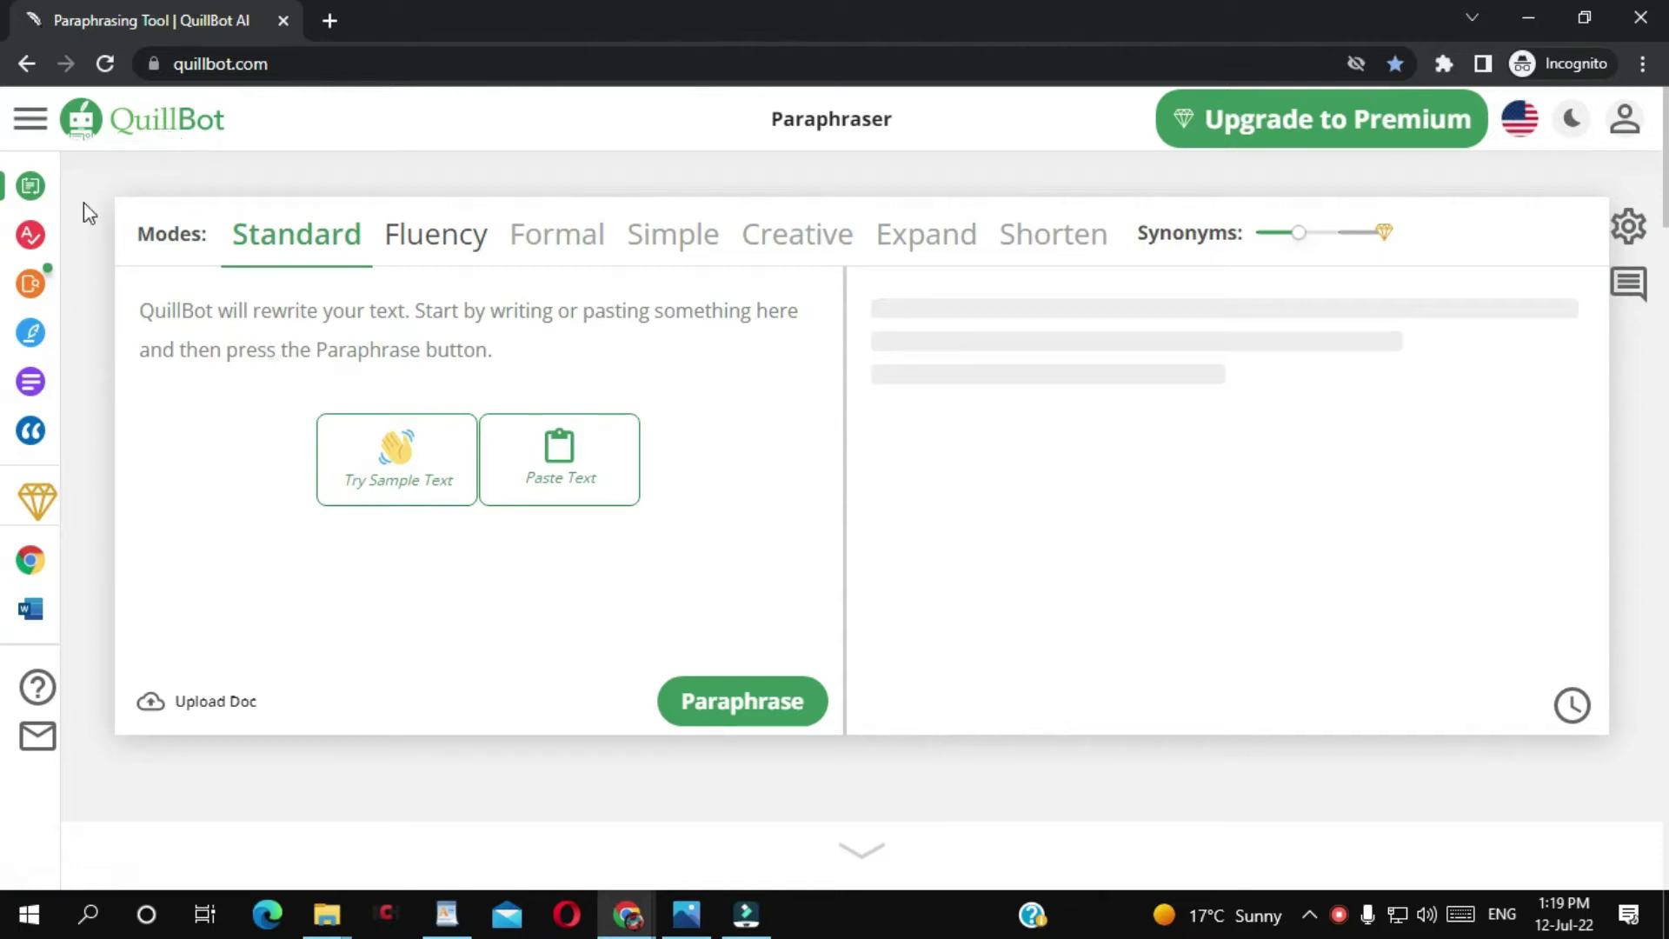
Reveal the names of the writing tools and choose the Fluency paraphrasing mode.
mouse_move(36, 191)
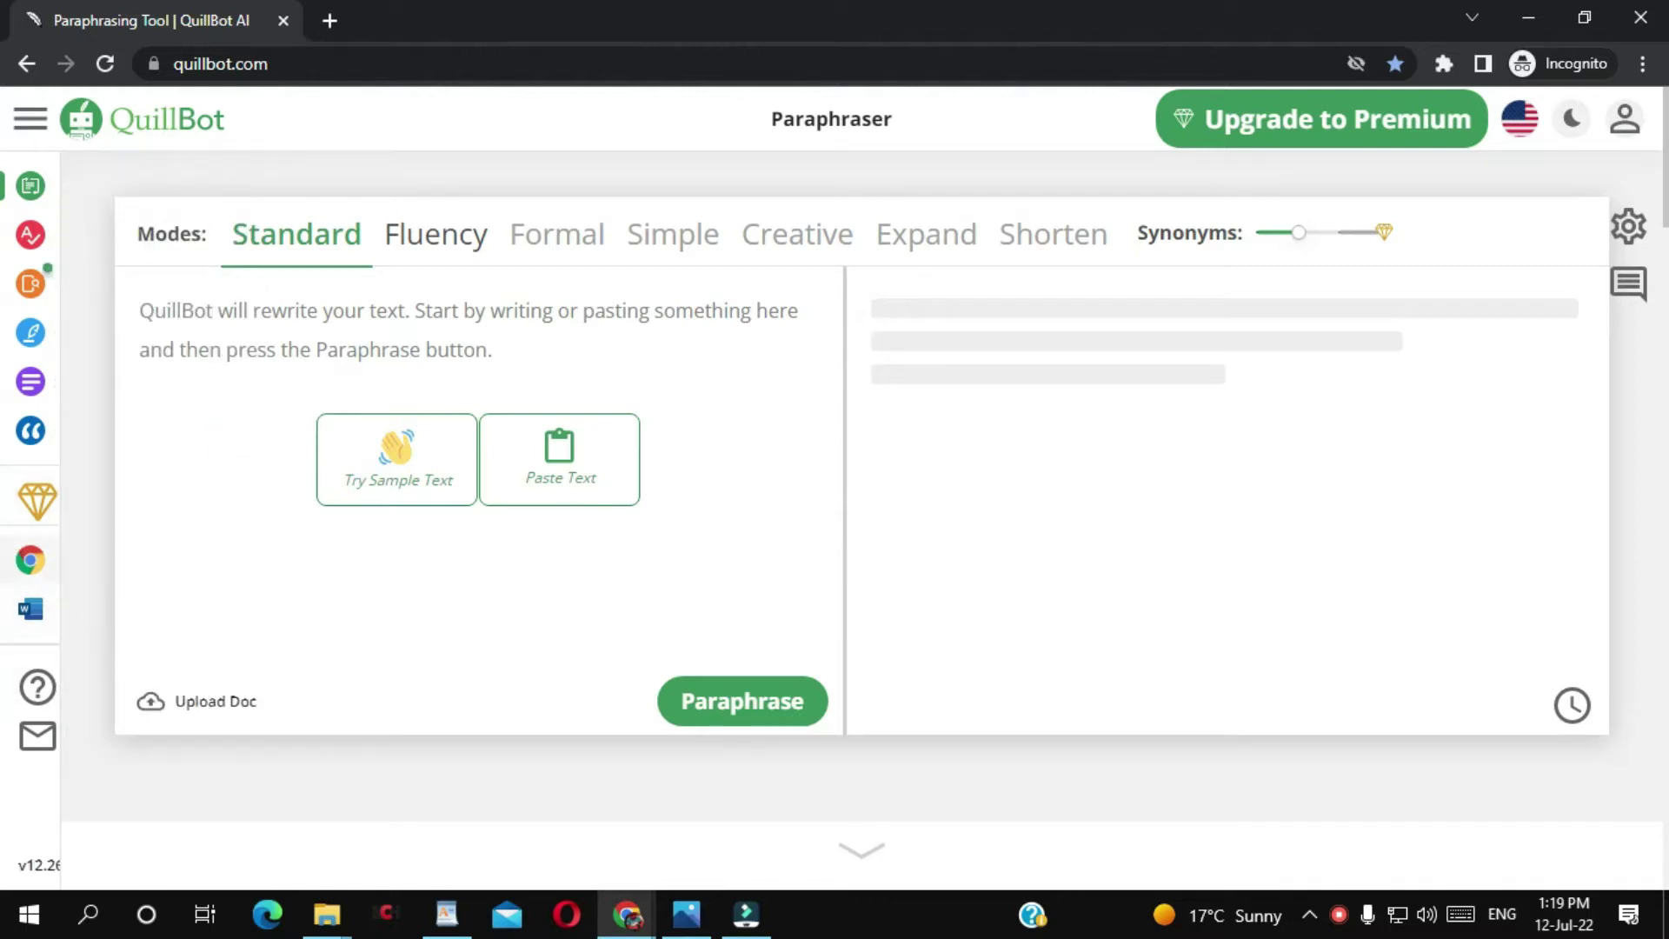
mouse_move(28, 584)
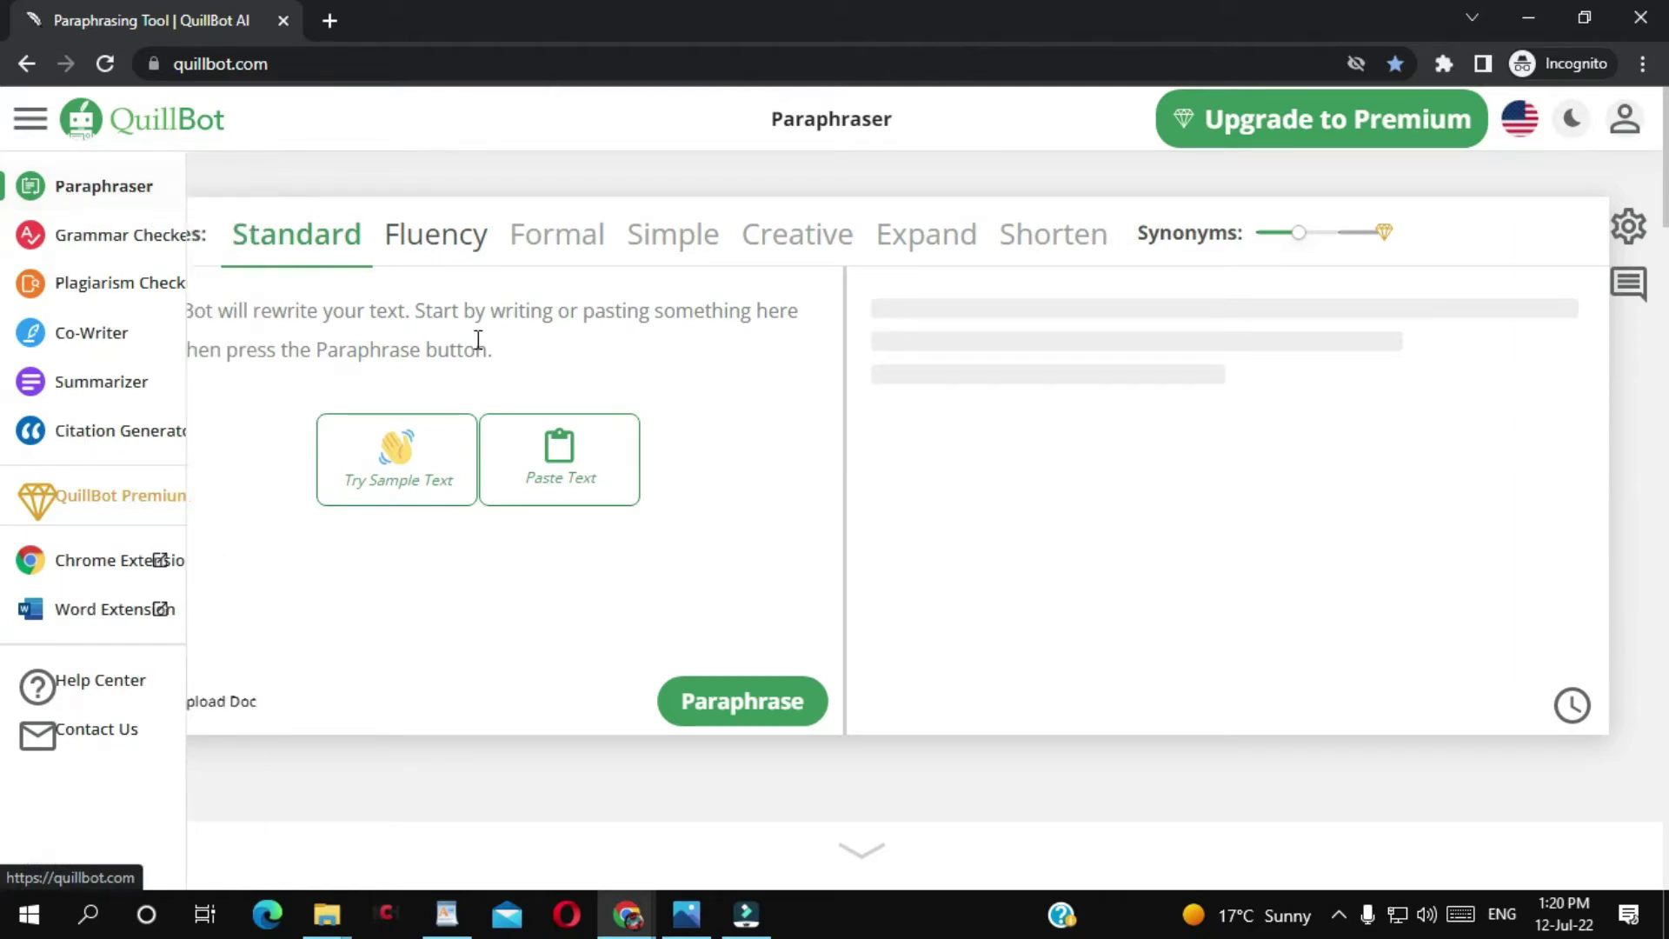
left_click(420, 246)
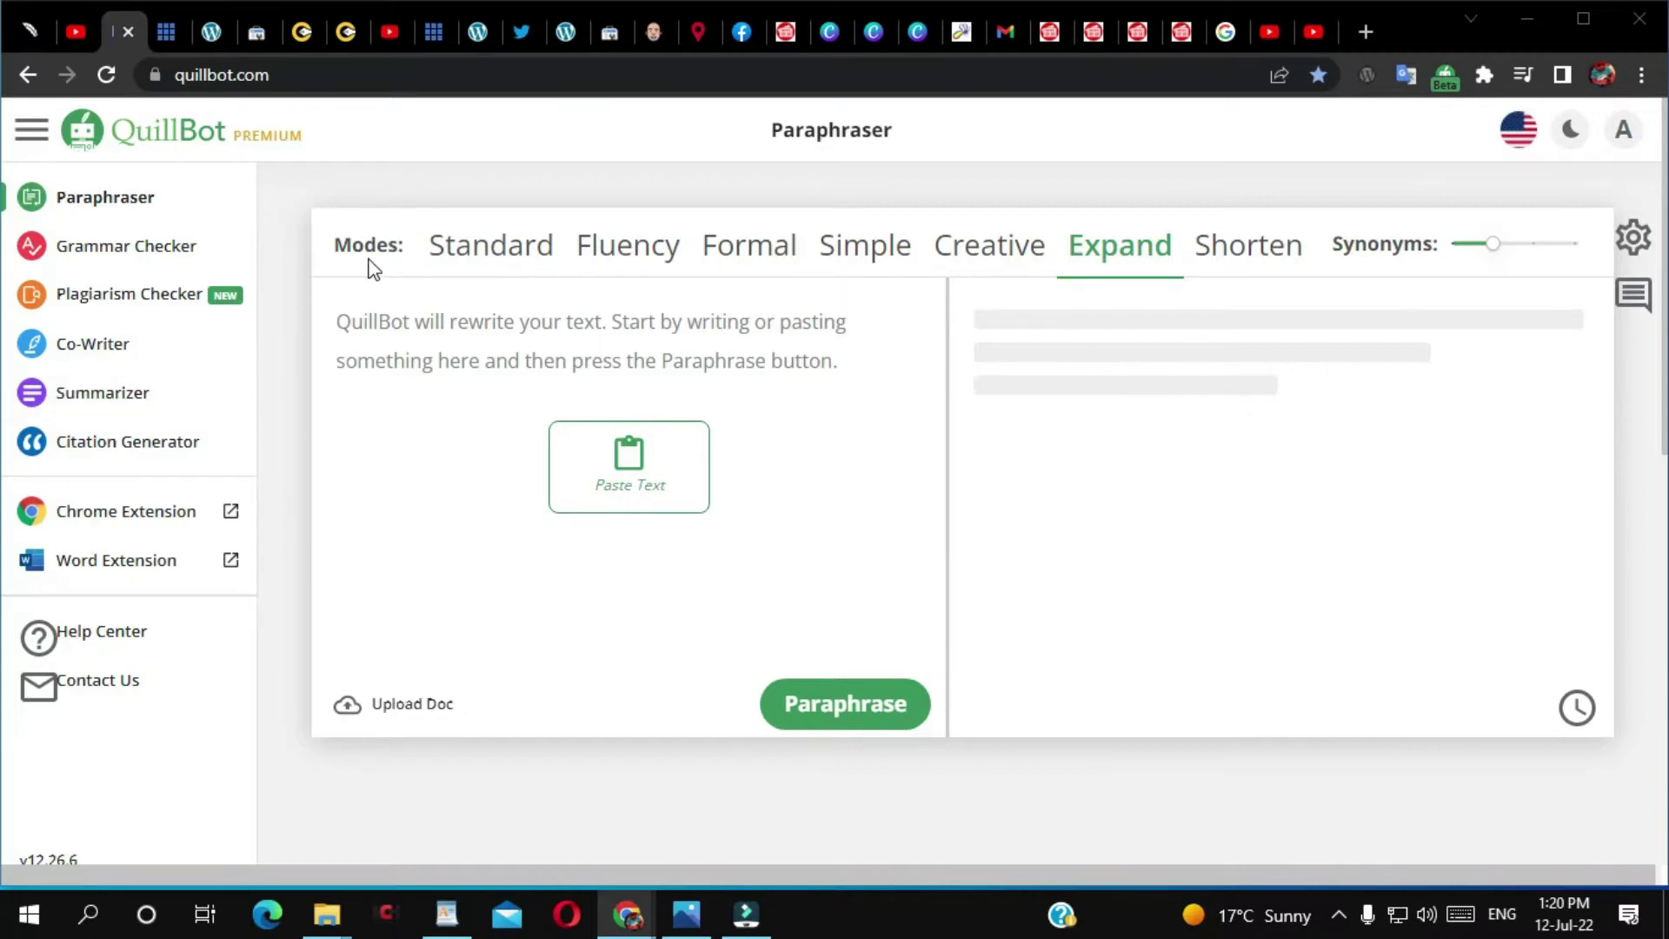
Go through the Standard, Fluency, Formal, Simple, Creative, Expand and Shorten modes one by one in the premium paraphraser.
left_click(495, 255)
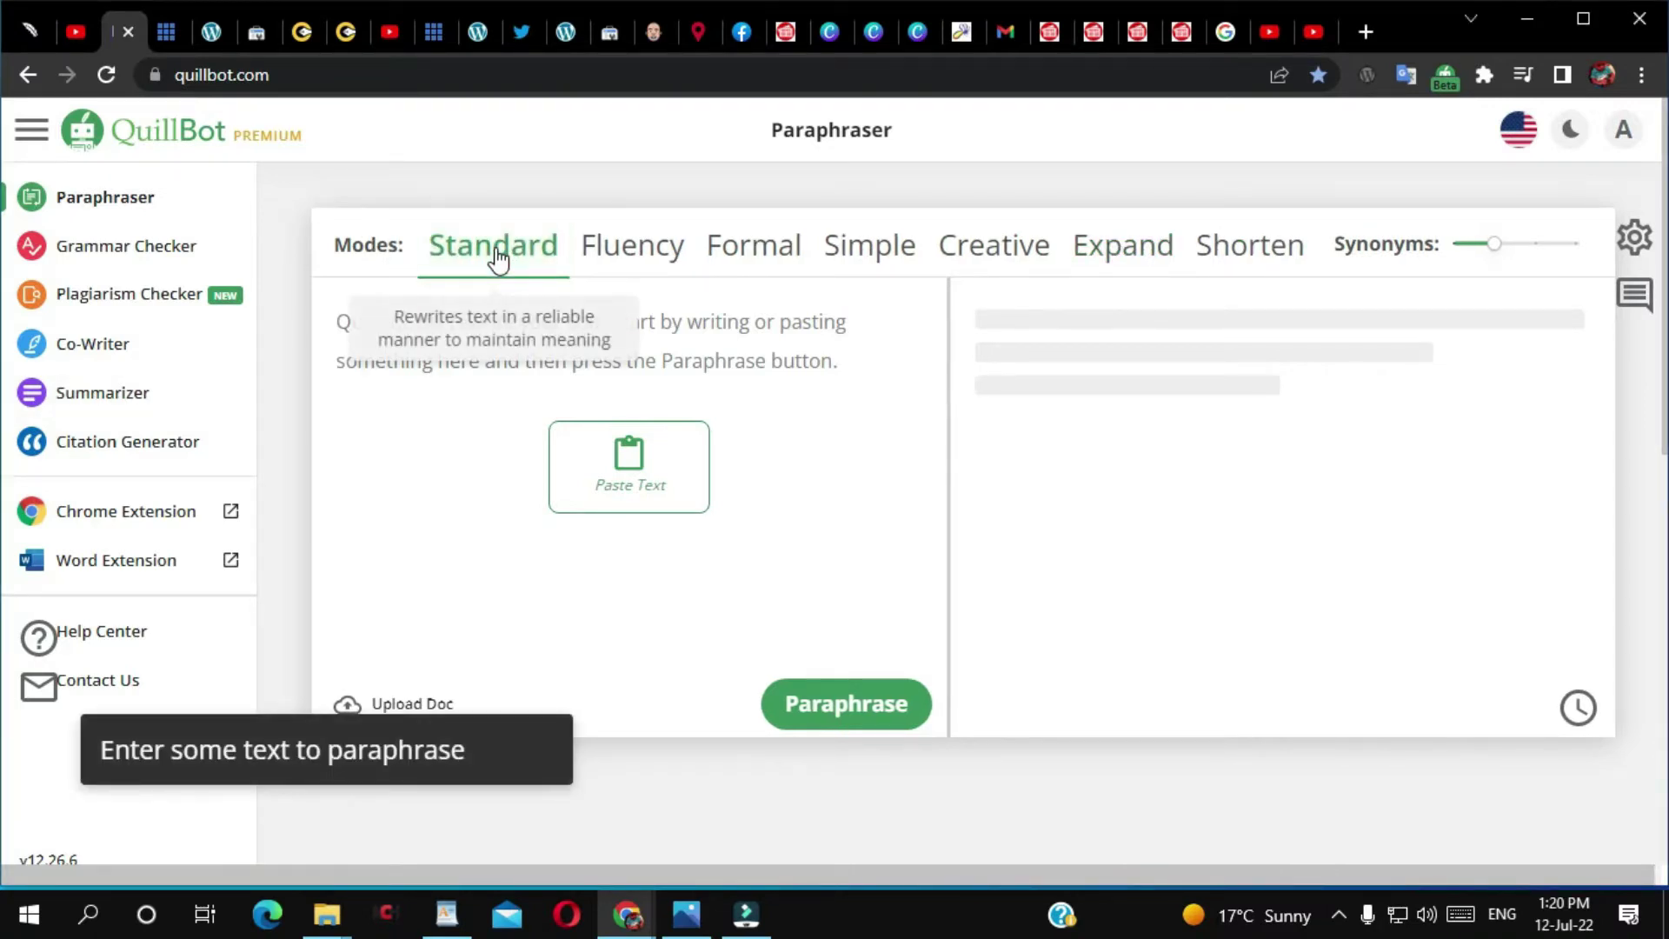
left_click(628, 252)
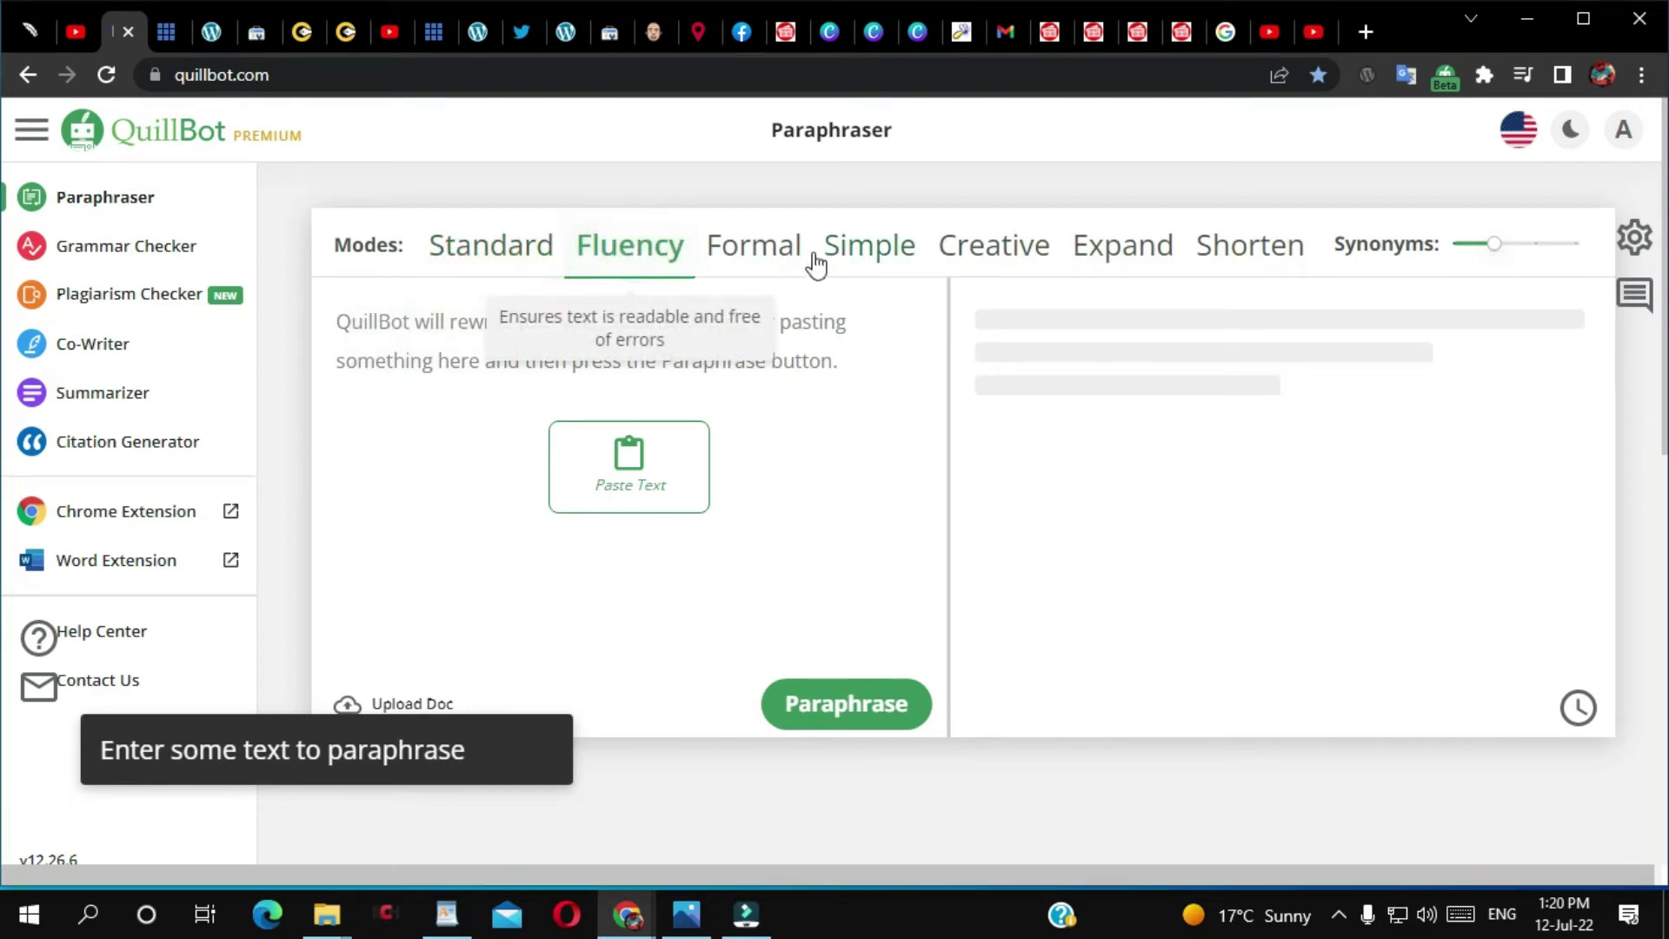
left_click(775, 252)
left_click(892, 254)
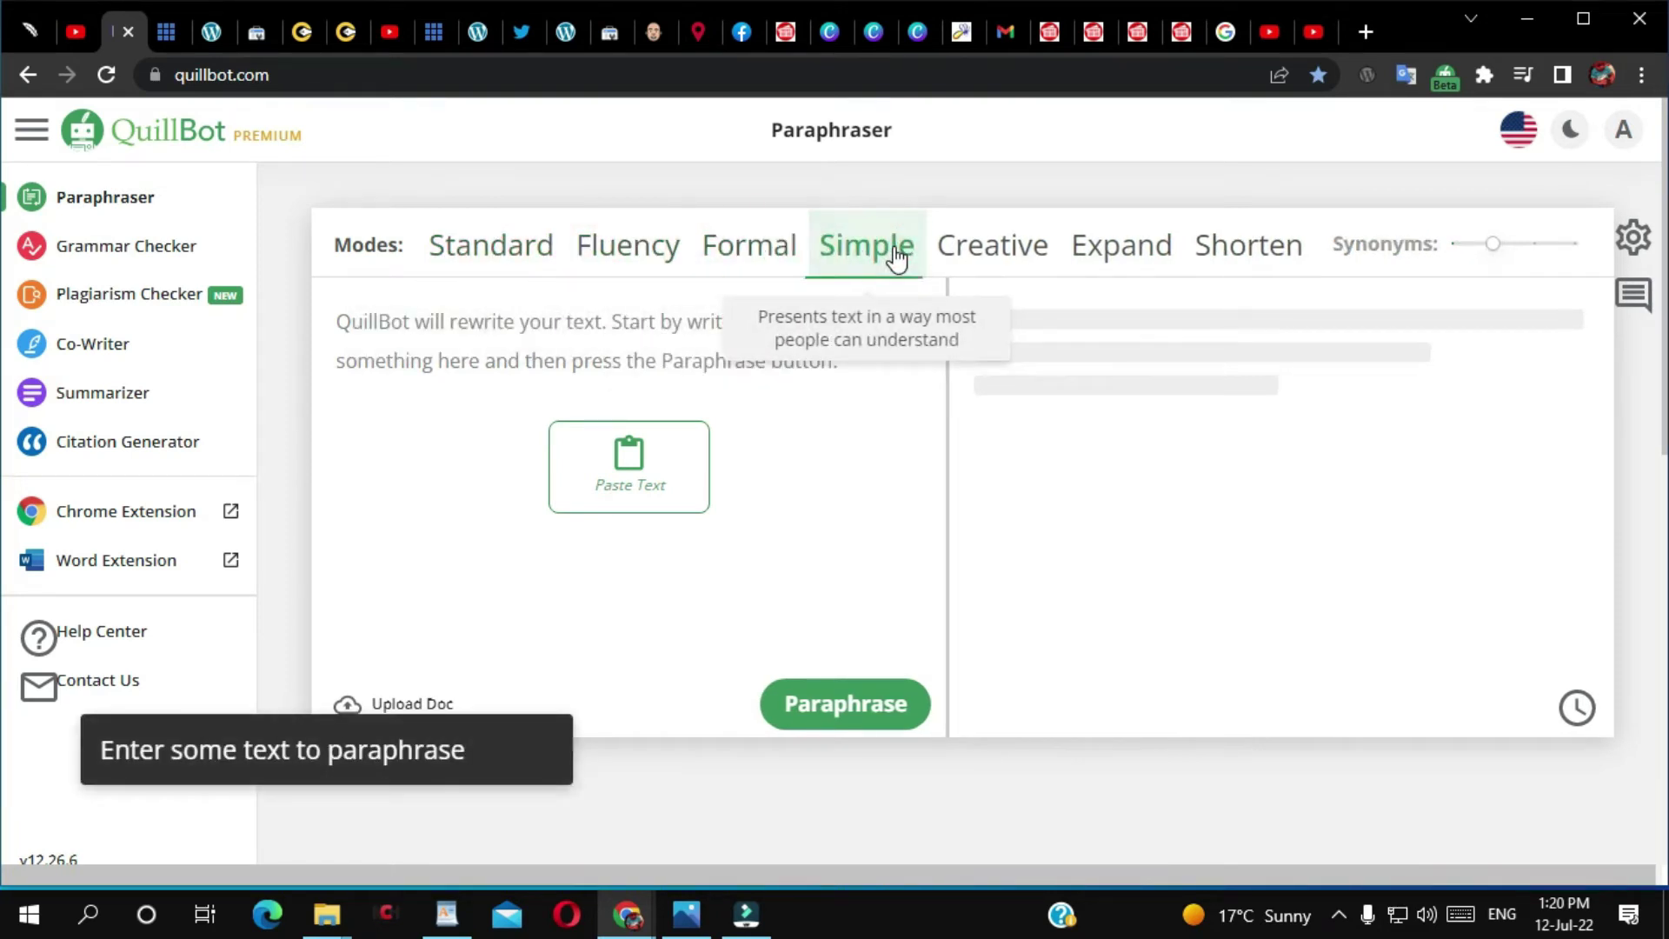
left_click(1011, 252)
left_click(1116, 252)
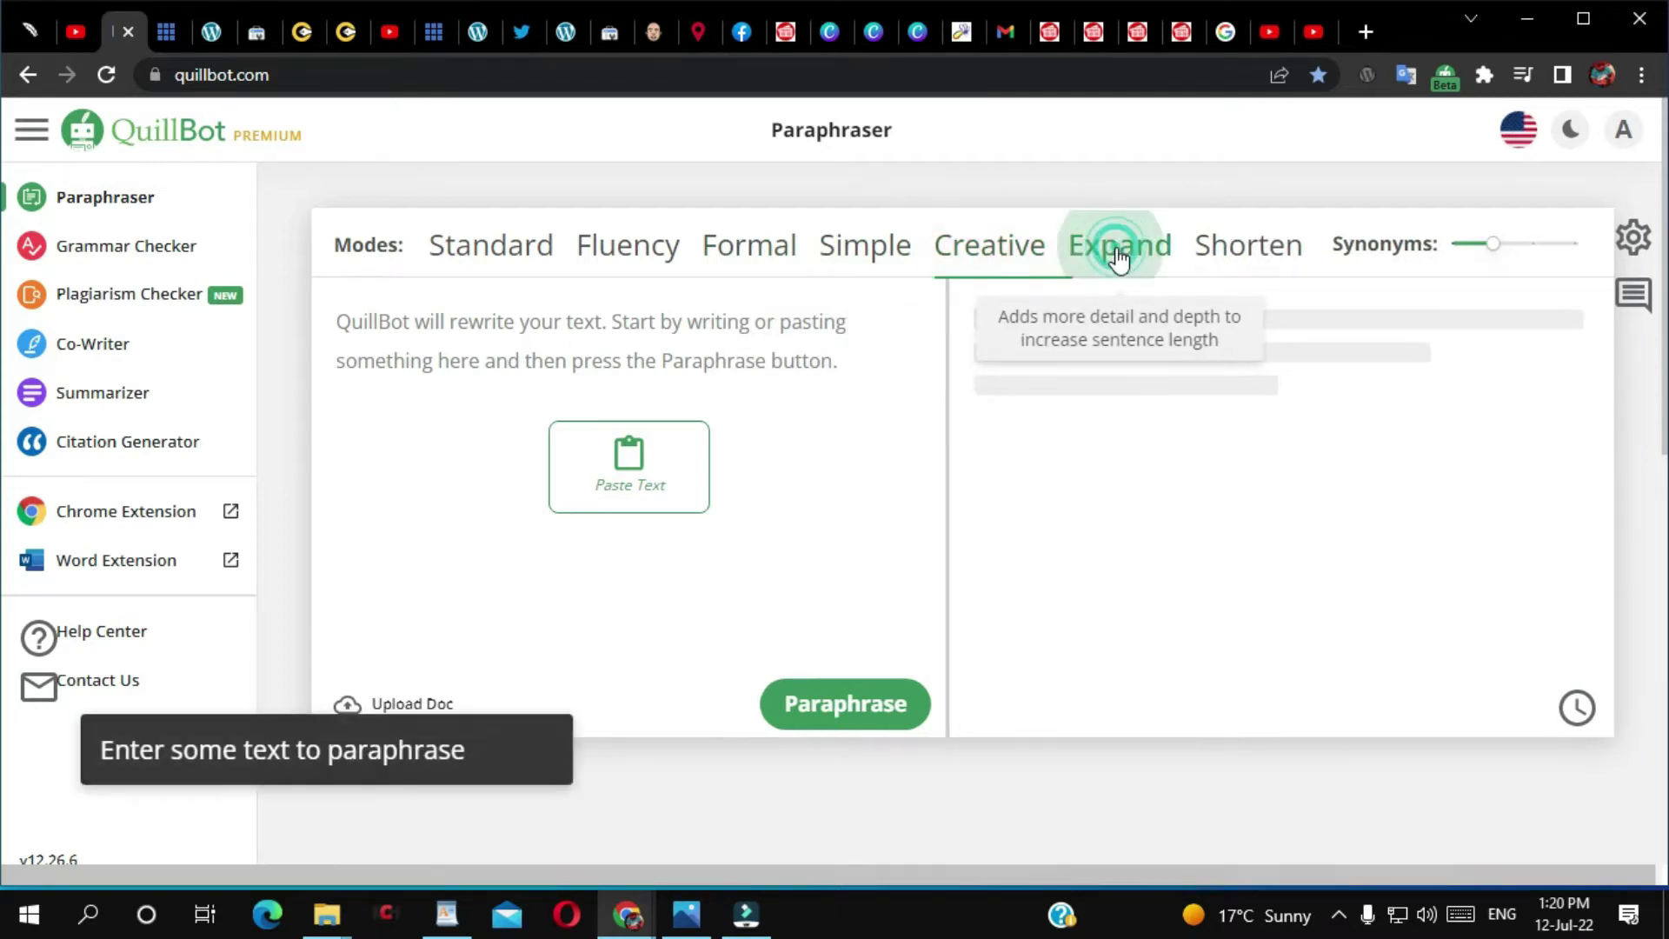
left_click(1256, 269)
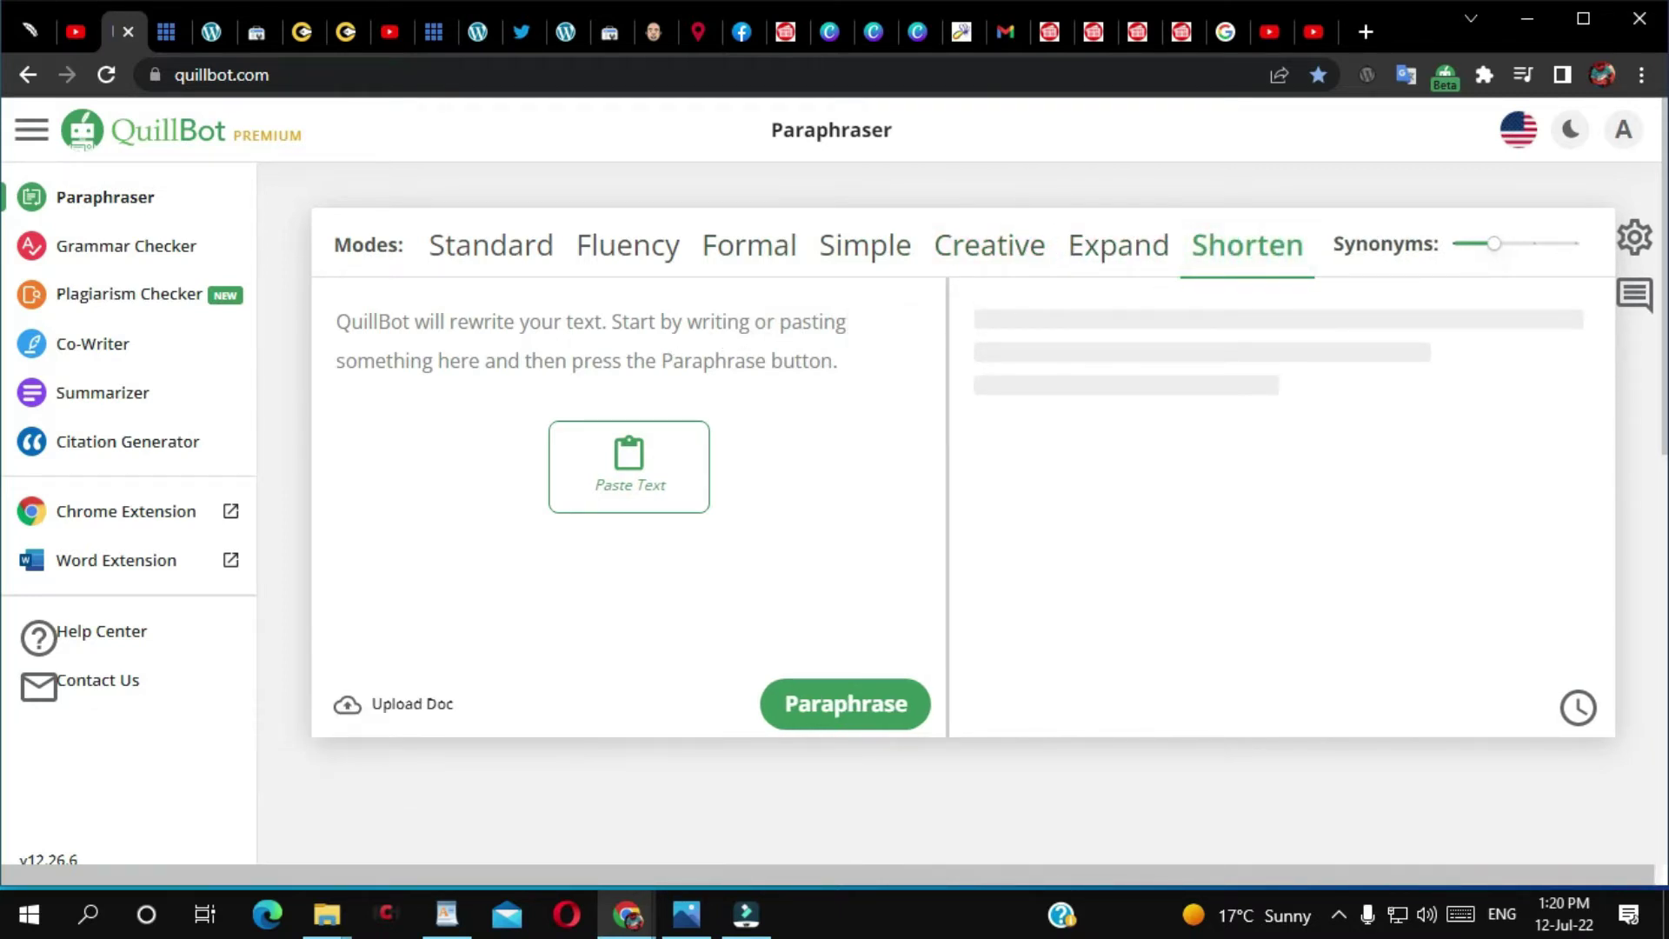
Paraphrase "QuillBot is a paraphrasing and summarizing tool that helps millions of students and professionals cut their writing time" in Standard mode in the free incognito window.
key("ctrl+shift+n")
double_click(535, 144)
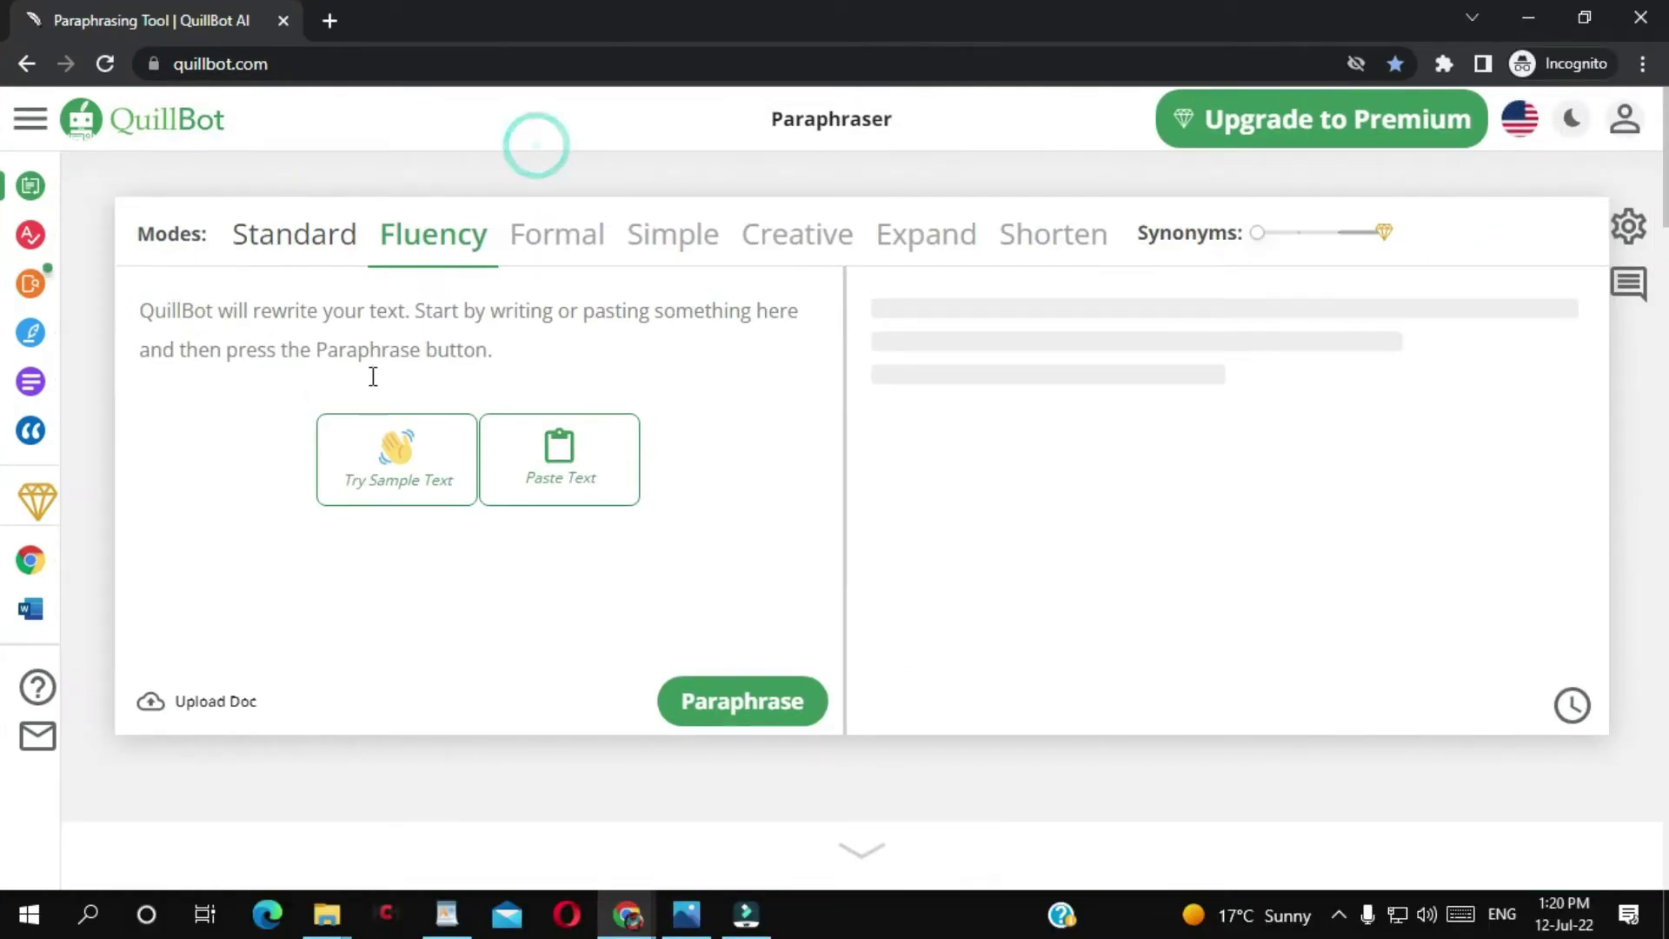
left_click(306, 234)
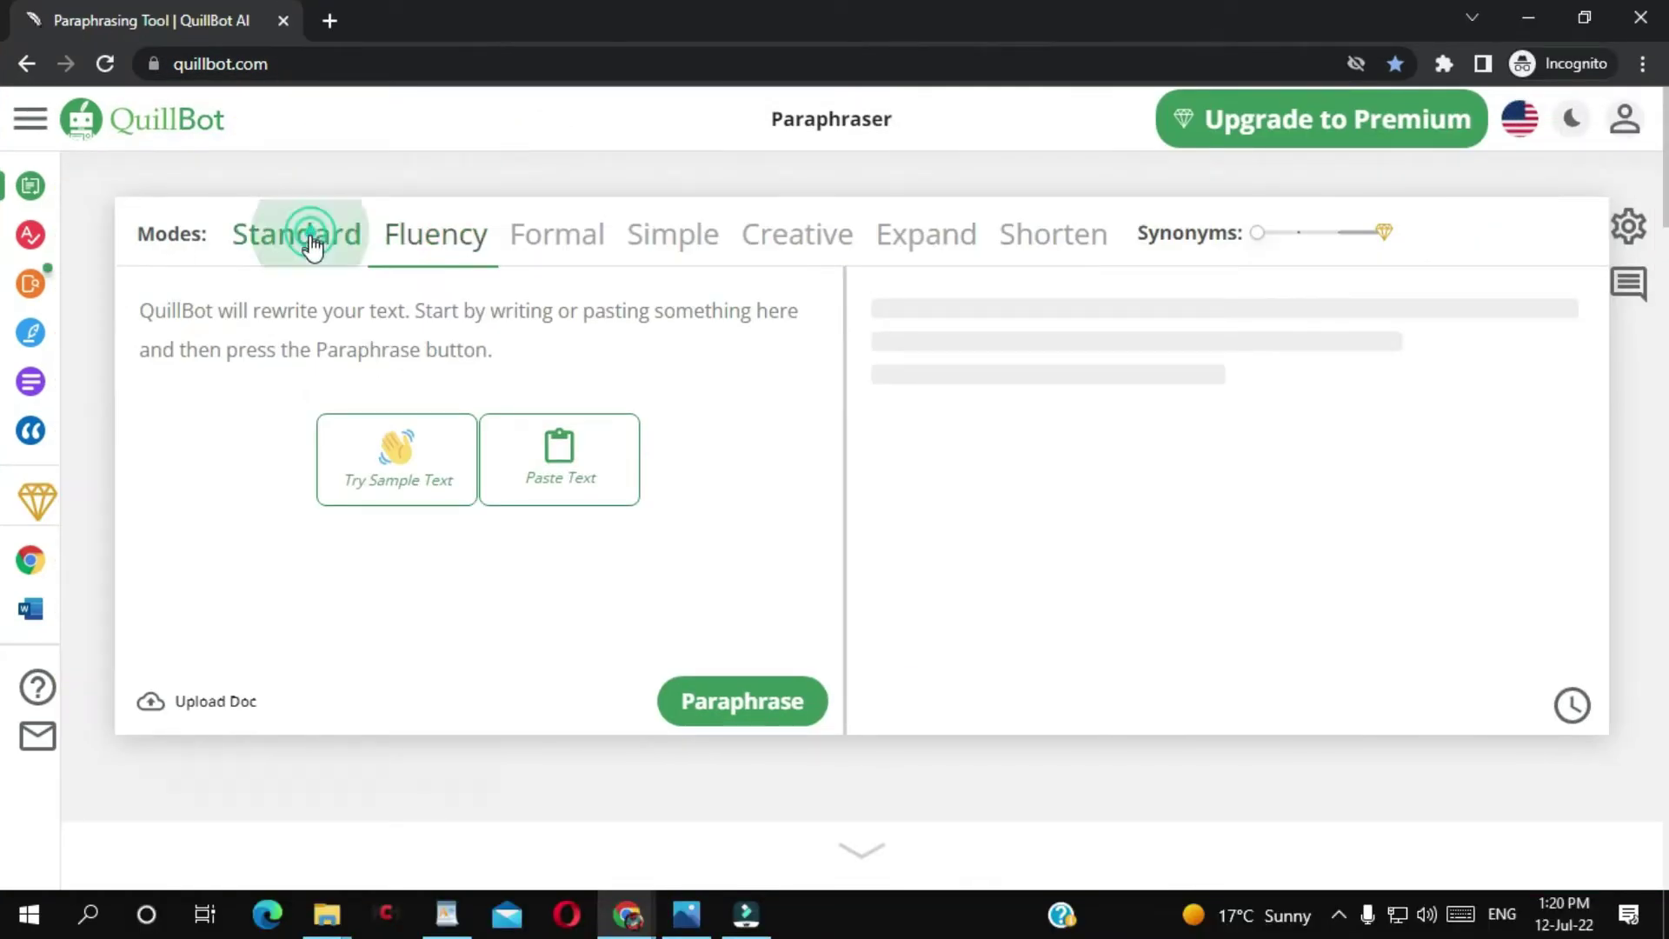
left_click(267, 327)
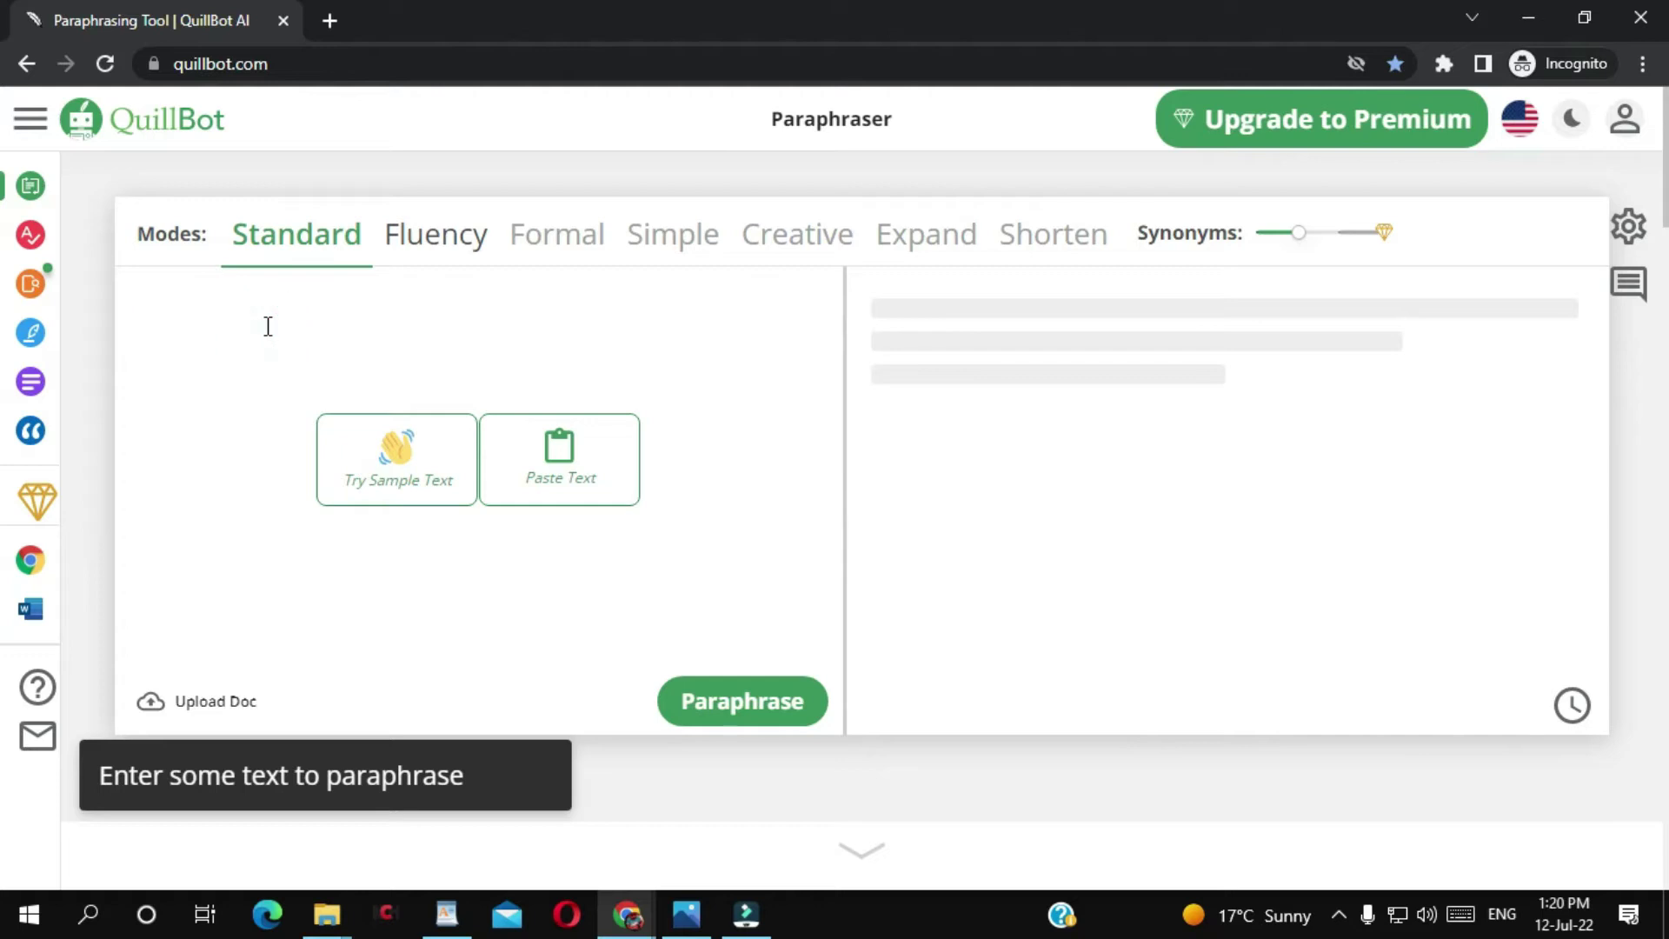
type("QuillBot is a paraphrasing and summarizing tool that helps millions of students and professionals cut their writing time")
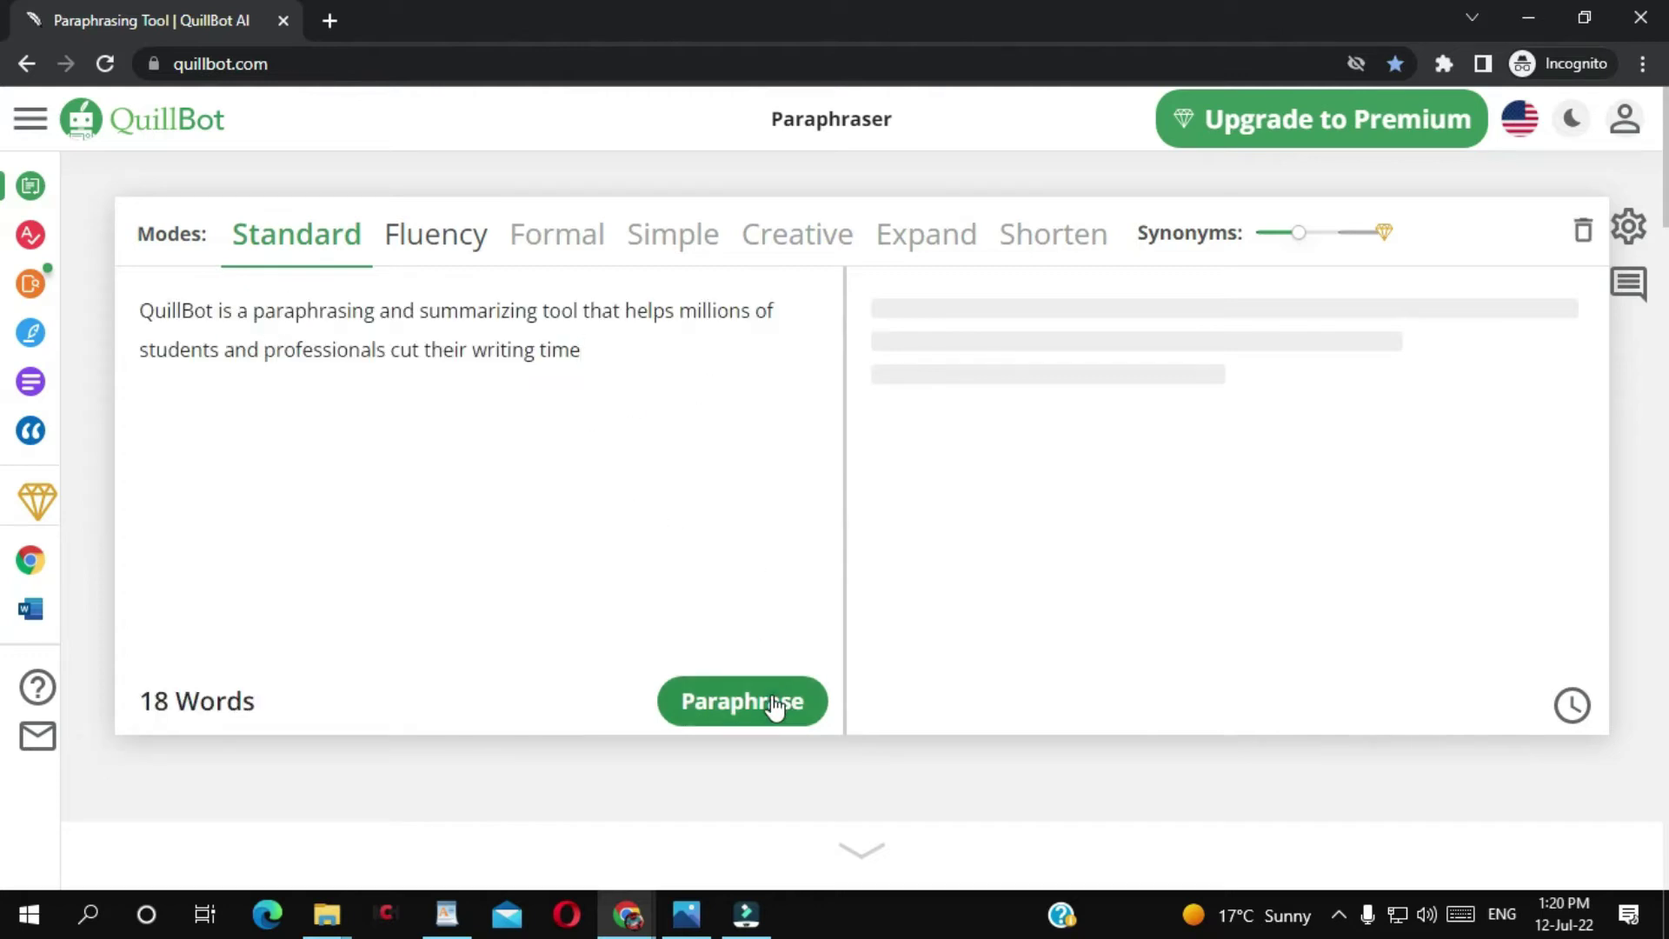
left_click(759, 700)
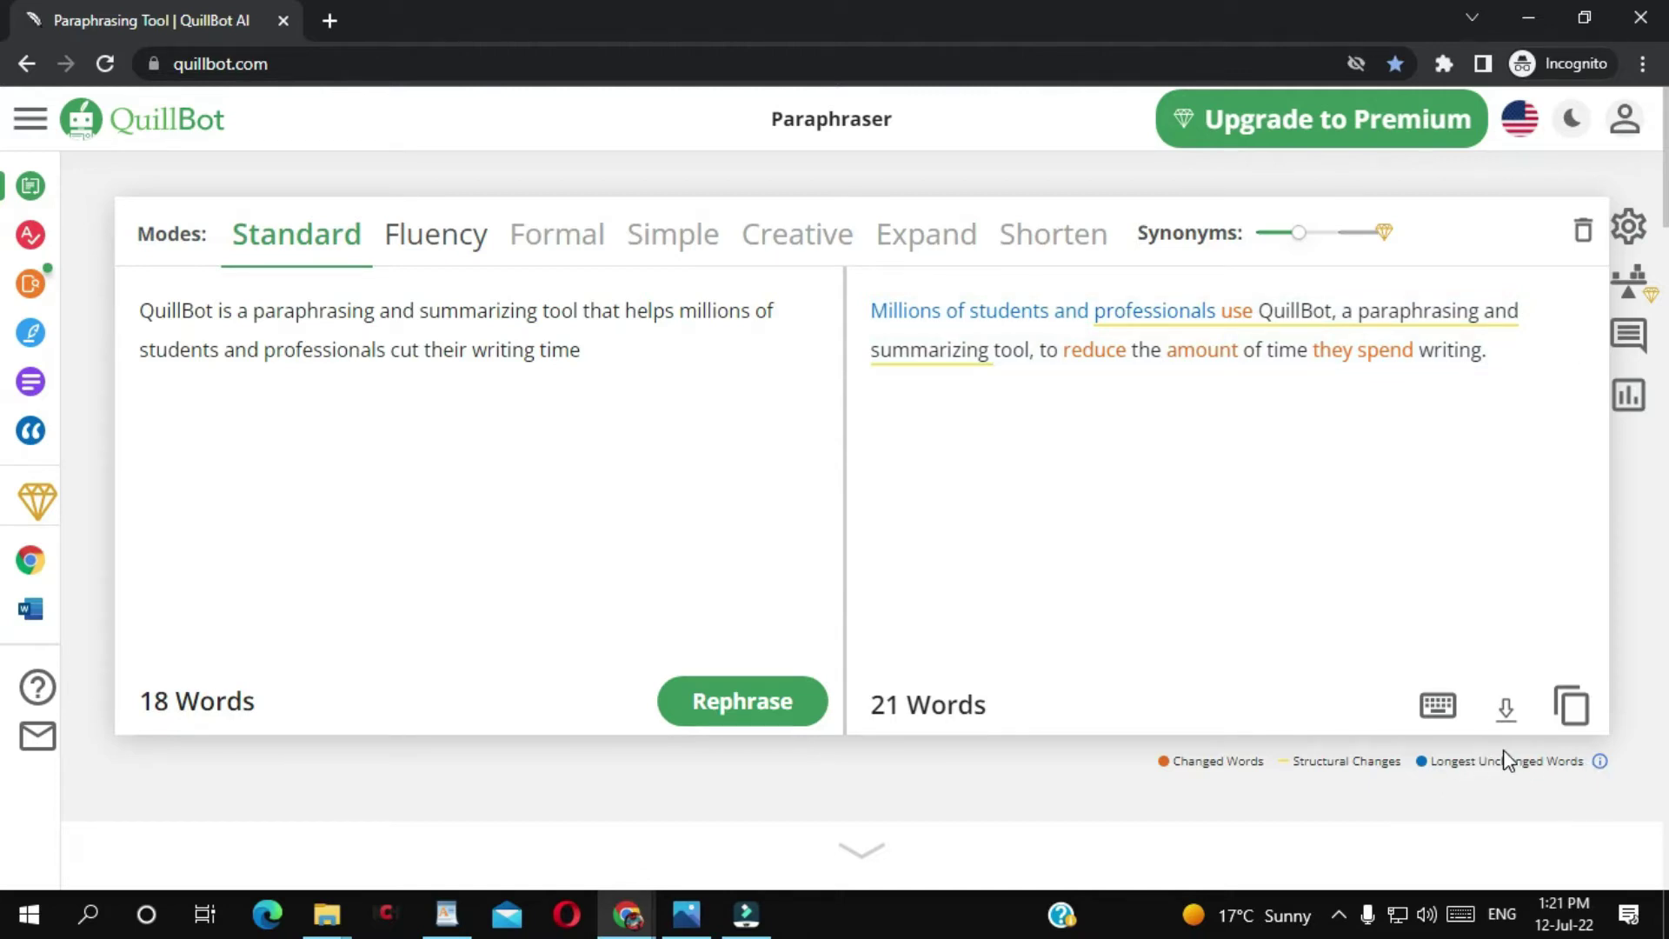
Enlarge the page to 125% and compare the original sentence with its Standard paraphrase.
key("ctrl+plus")
key("ctrl+plus")
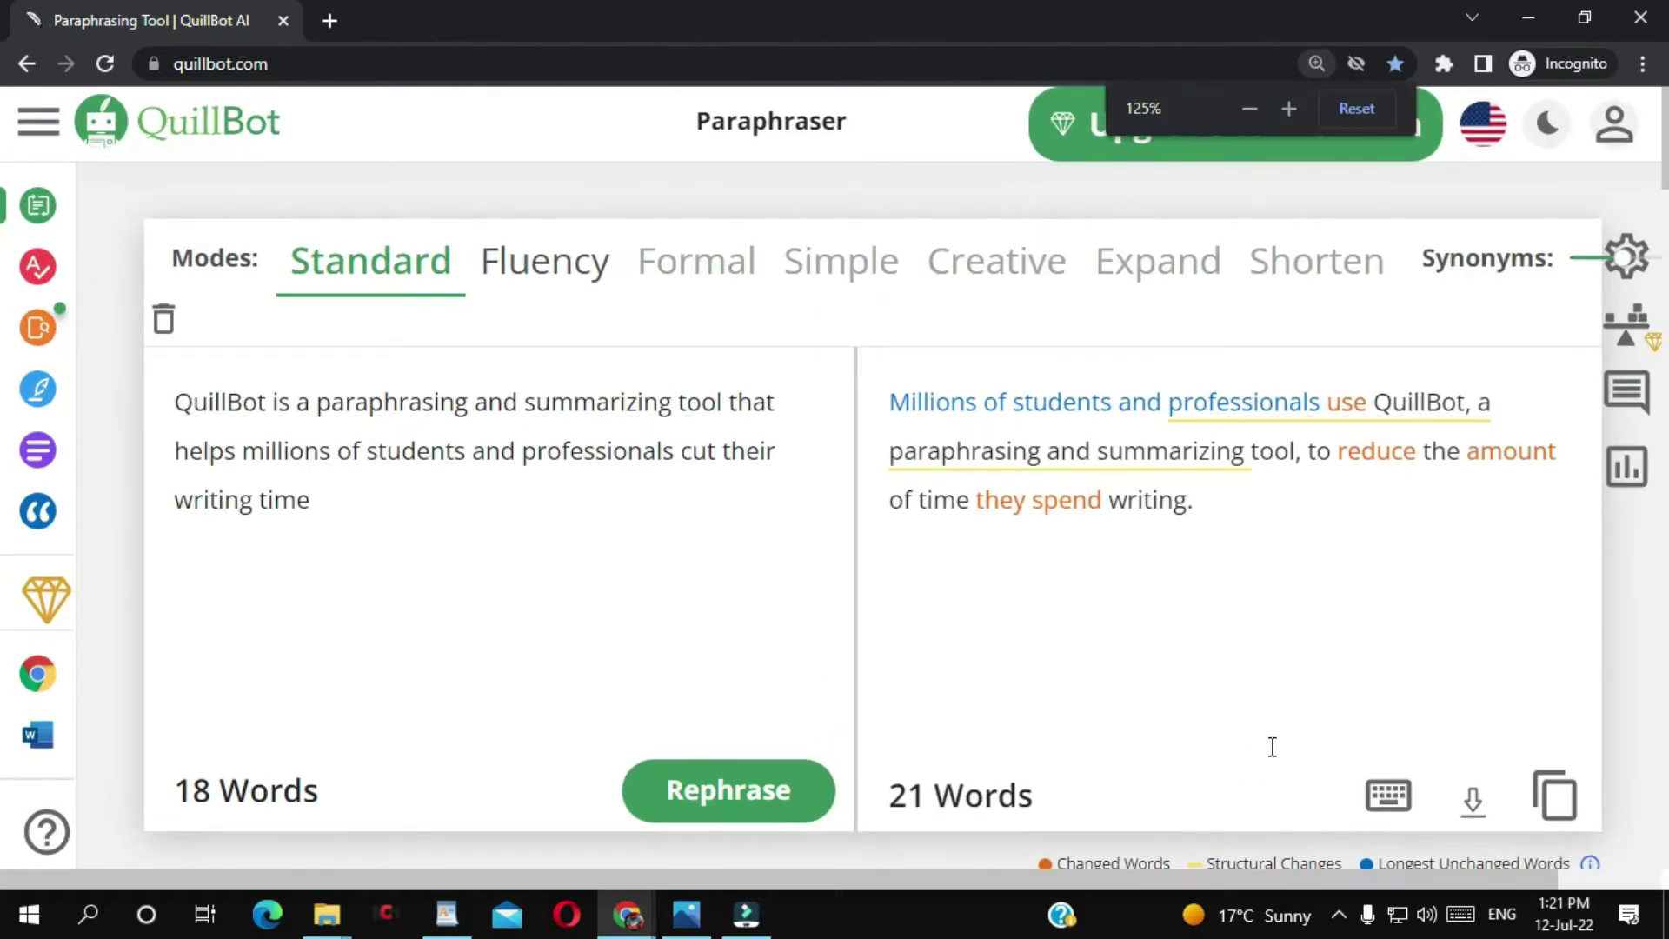
scroll(1483, 741, "down", 3)
scroll(1485, 743, "up", 3)
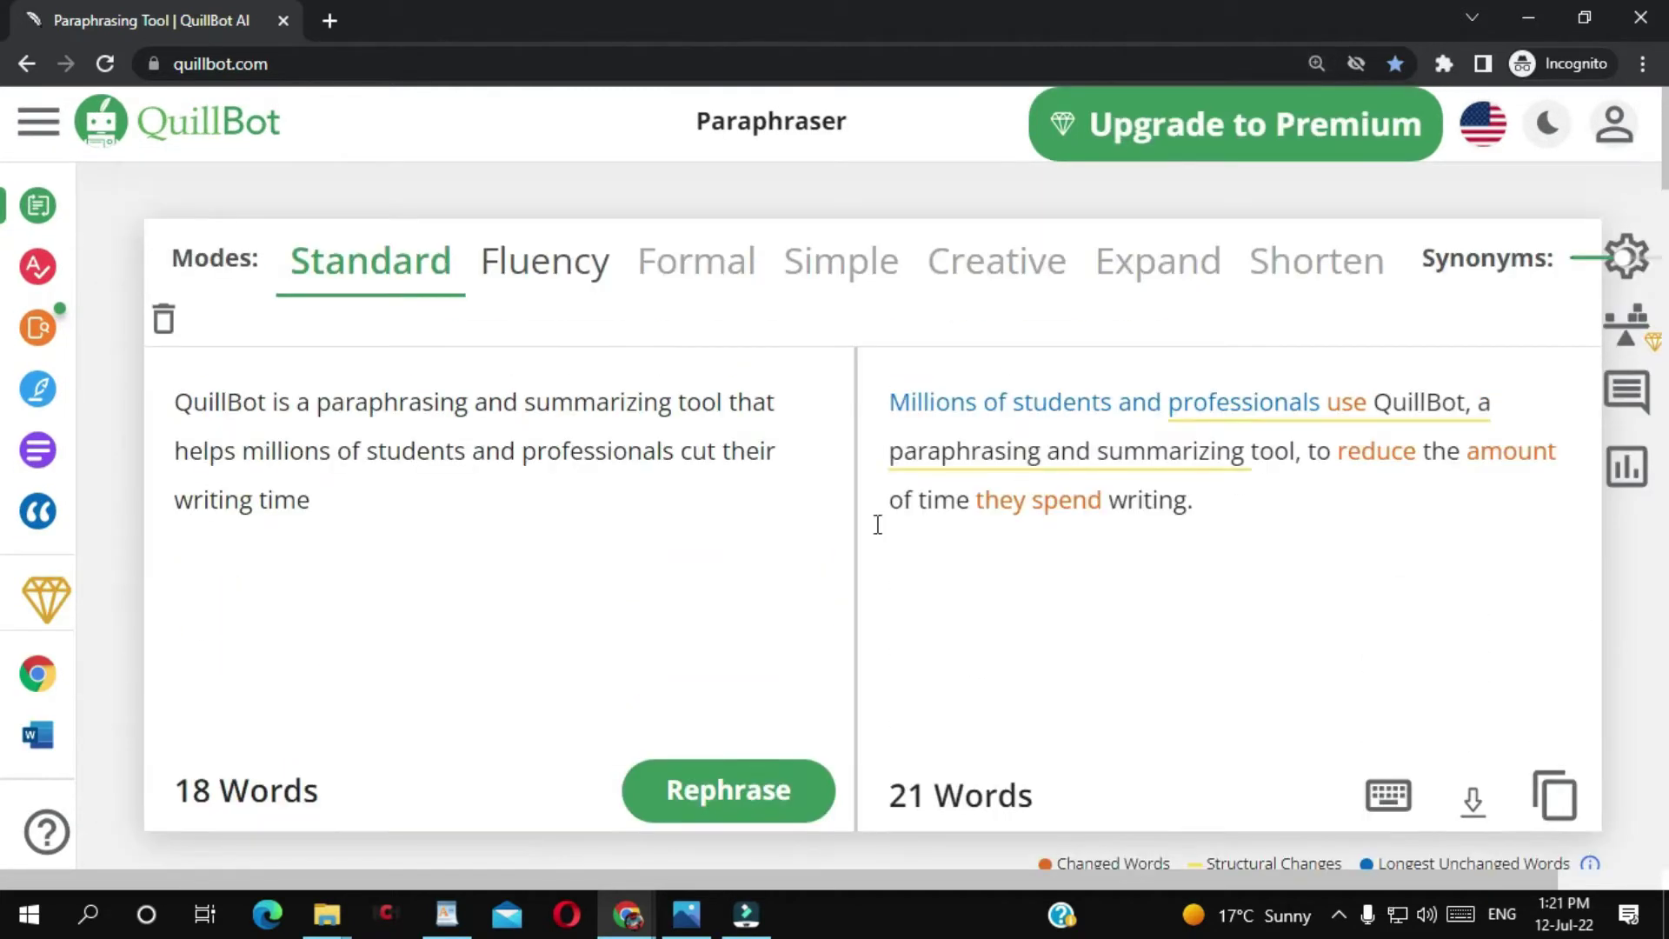
mouse_move(704, 276)
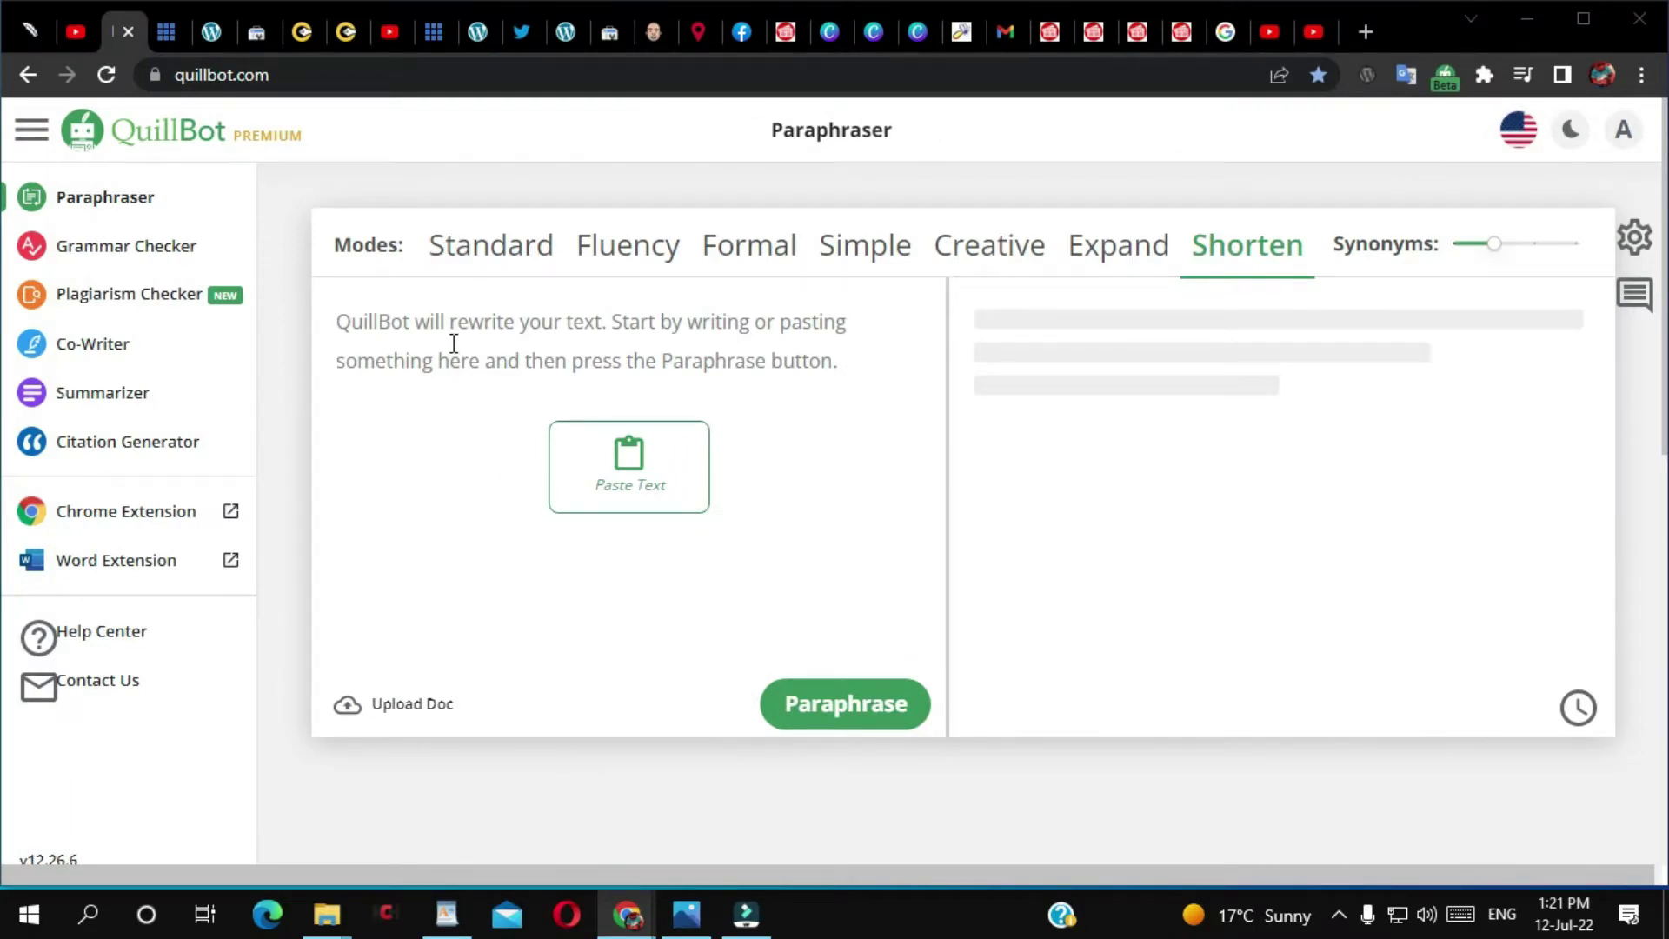
Paraphrase and rephrase "QuillBot is a paraphrasing and summarizing tool that helps millions of students and professionals cut their writing time" in Formal mode in the premium window.
left_click(453, 344)
type("QuillBot is a paraphrasing and summarizing tool that helps millions of students and professionals cut their writing time")
left_click(743, 261)
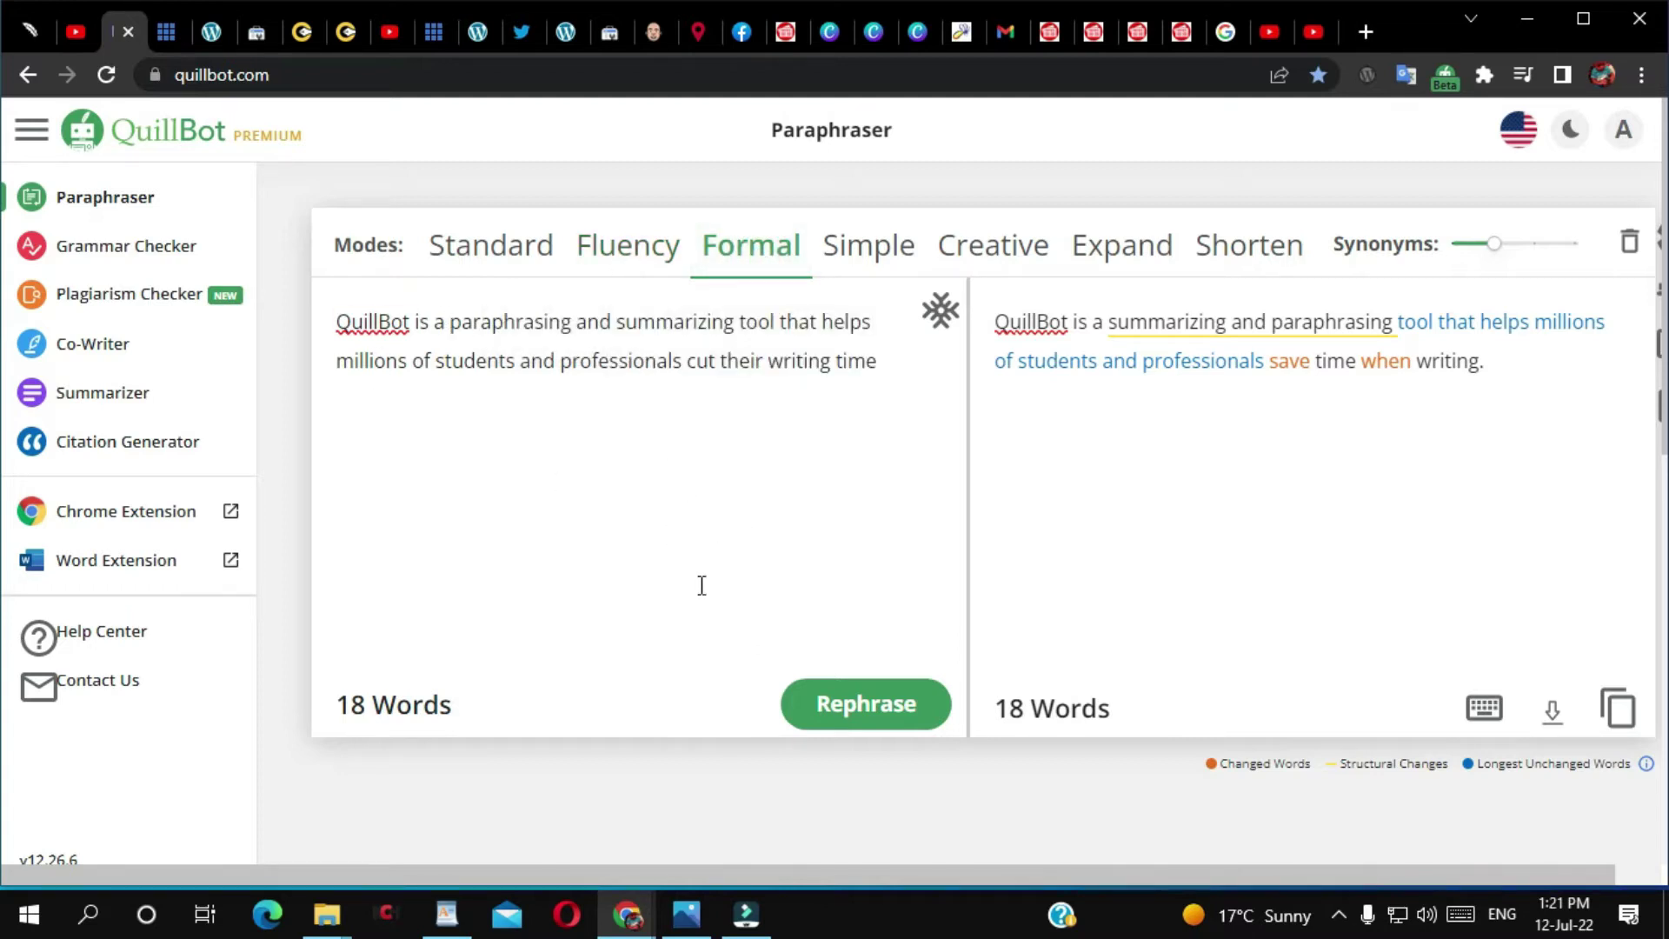
left_click(870, 706)
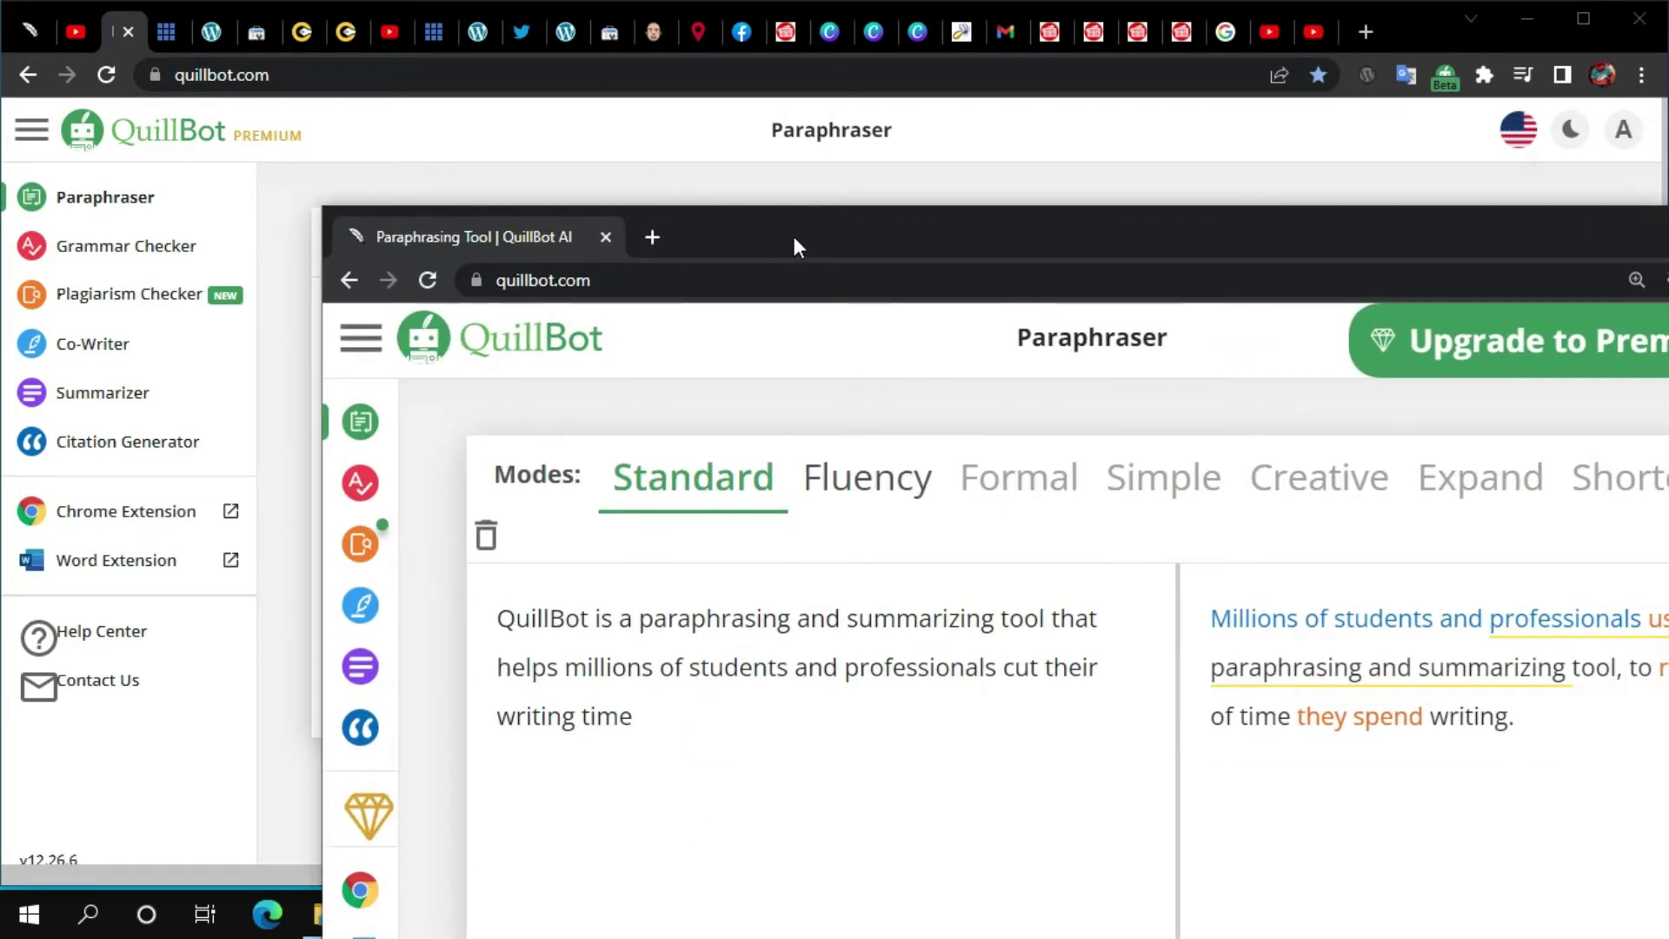
Narrow the incognito window and place it over the premium window to compare the Standard and Formal paraphrases, and move it away.
left_click_drag(794, 238, 494, 172)
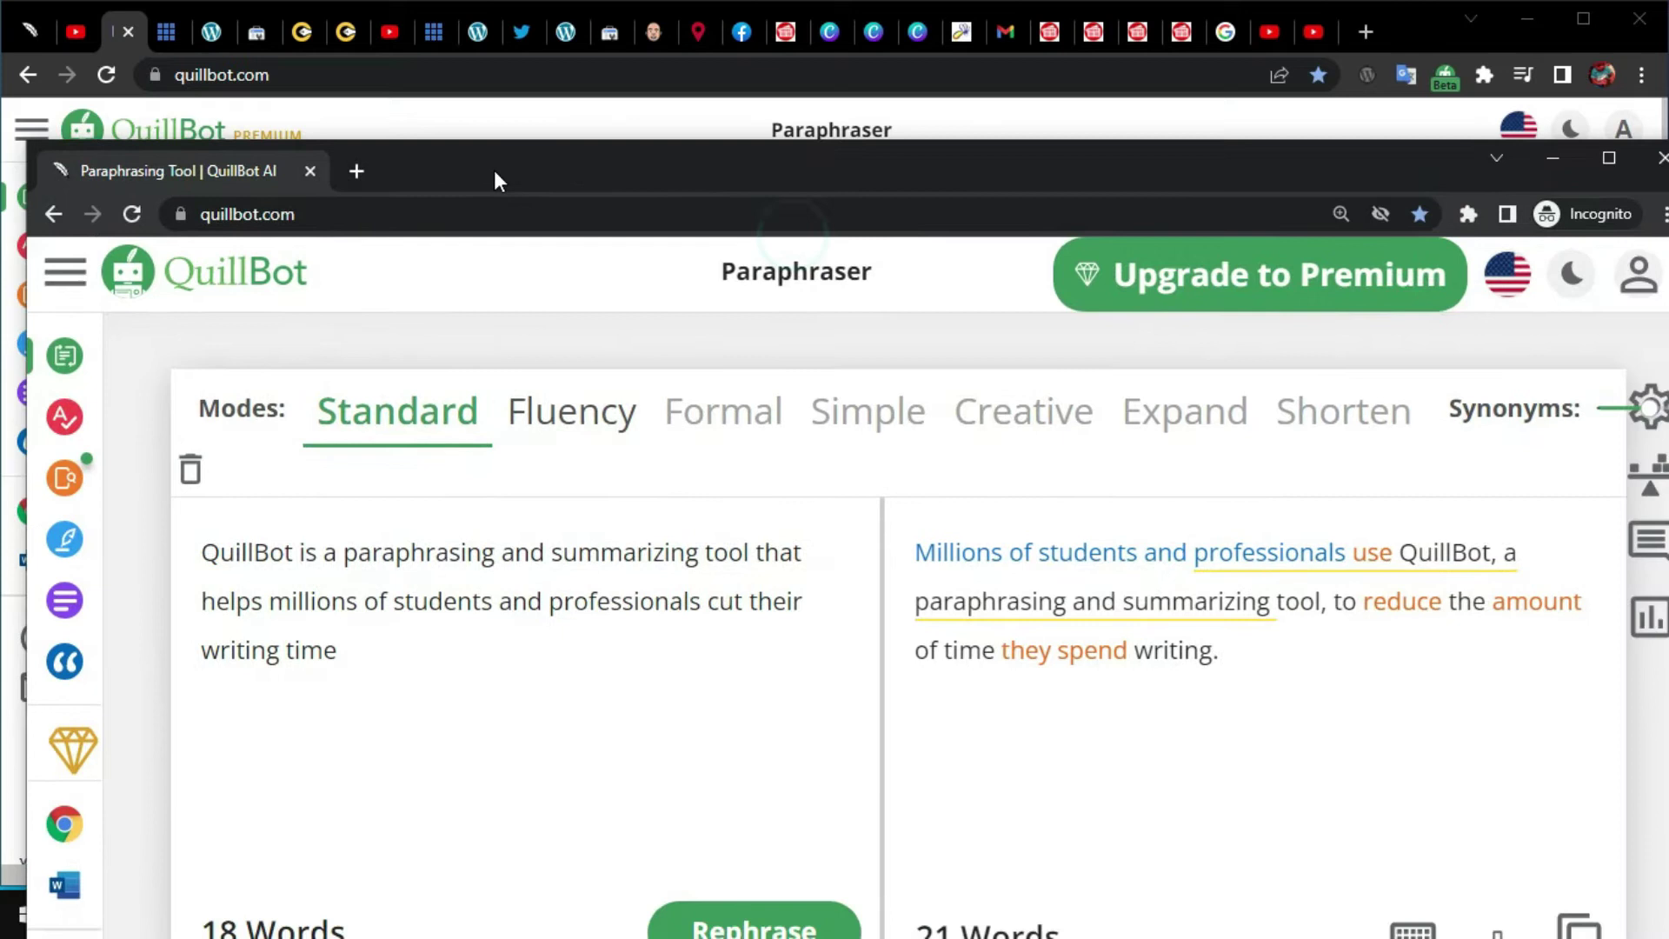
left_click_drag(1277, 157, 1102, 62)
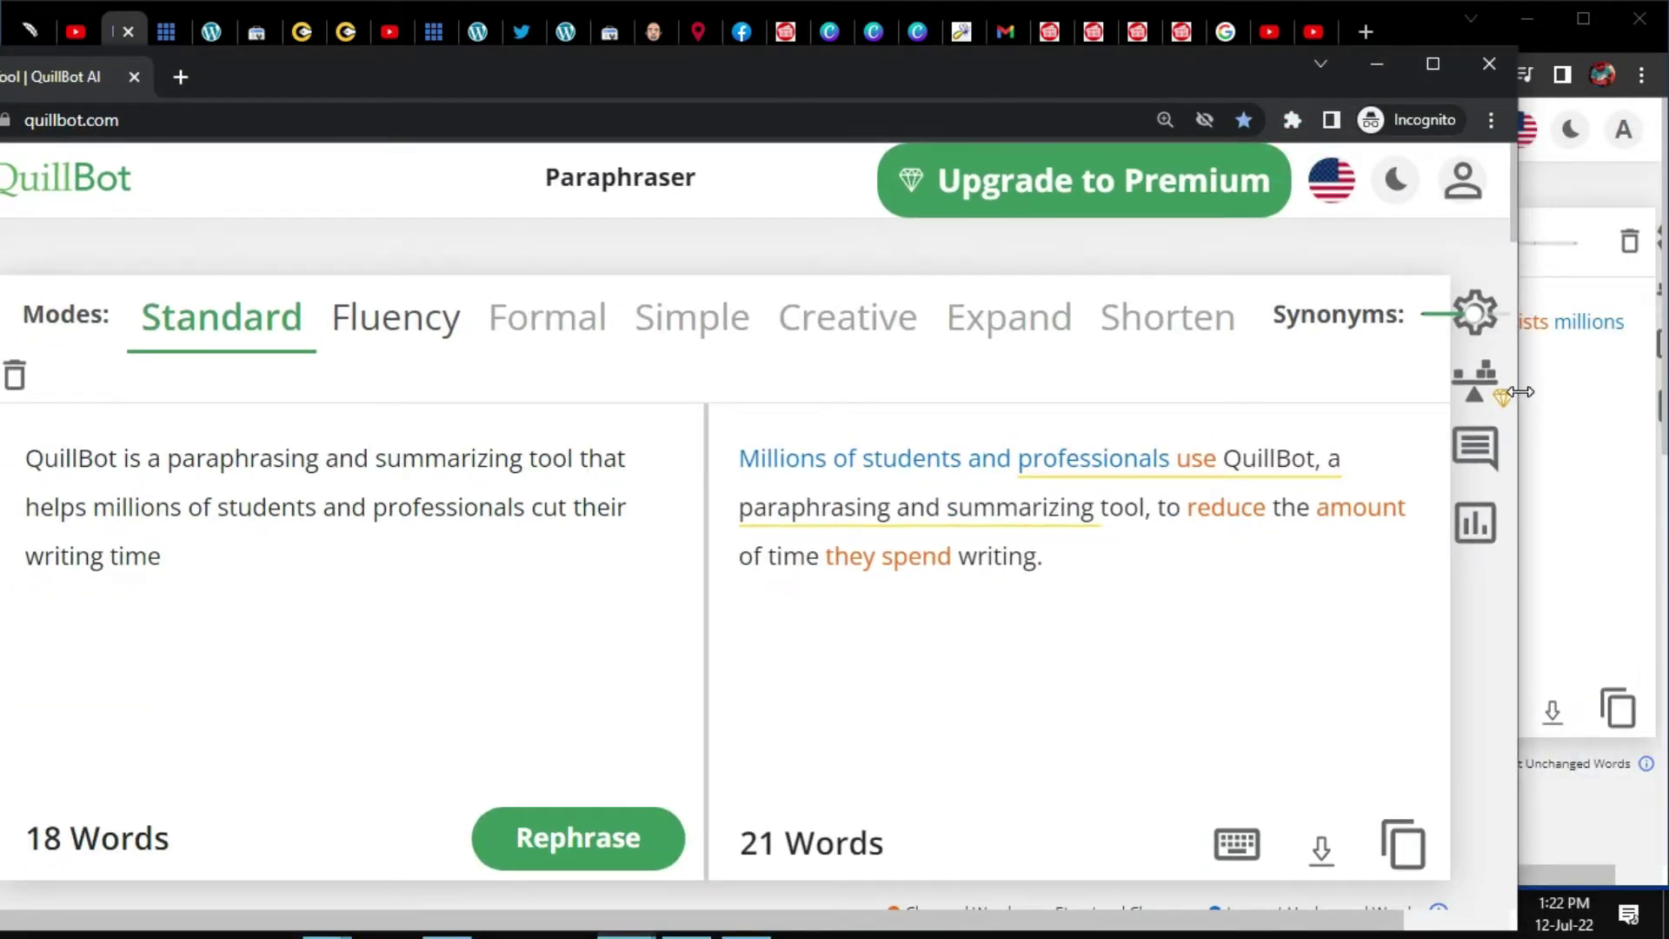
left_click_drag(1520, 392, 820, 392)
left_click_drag(329, 70, 120, 23)
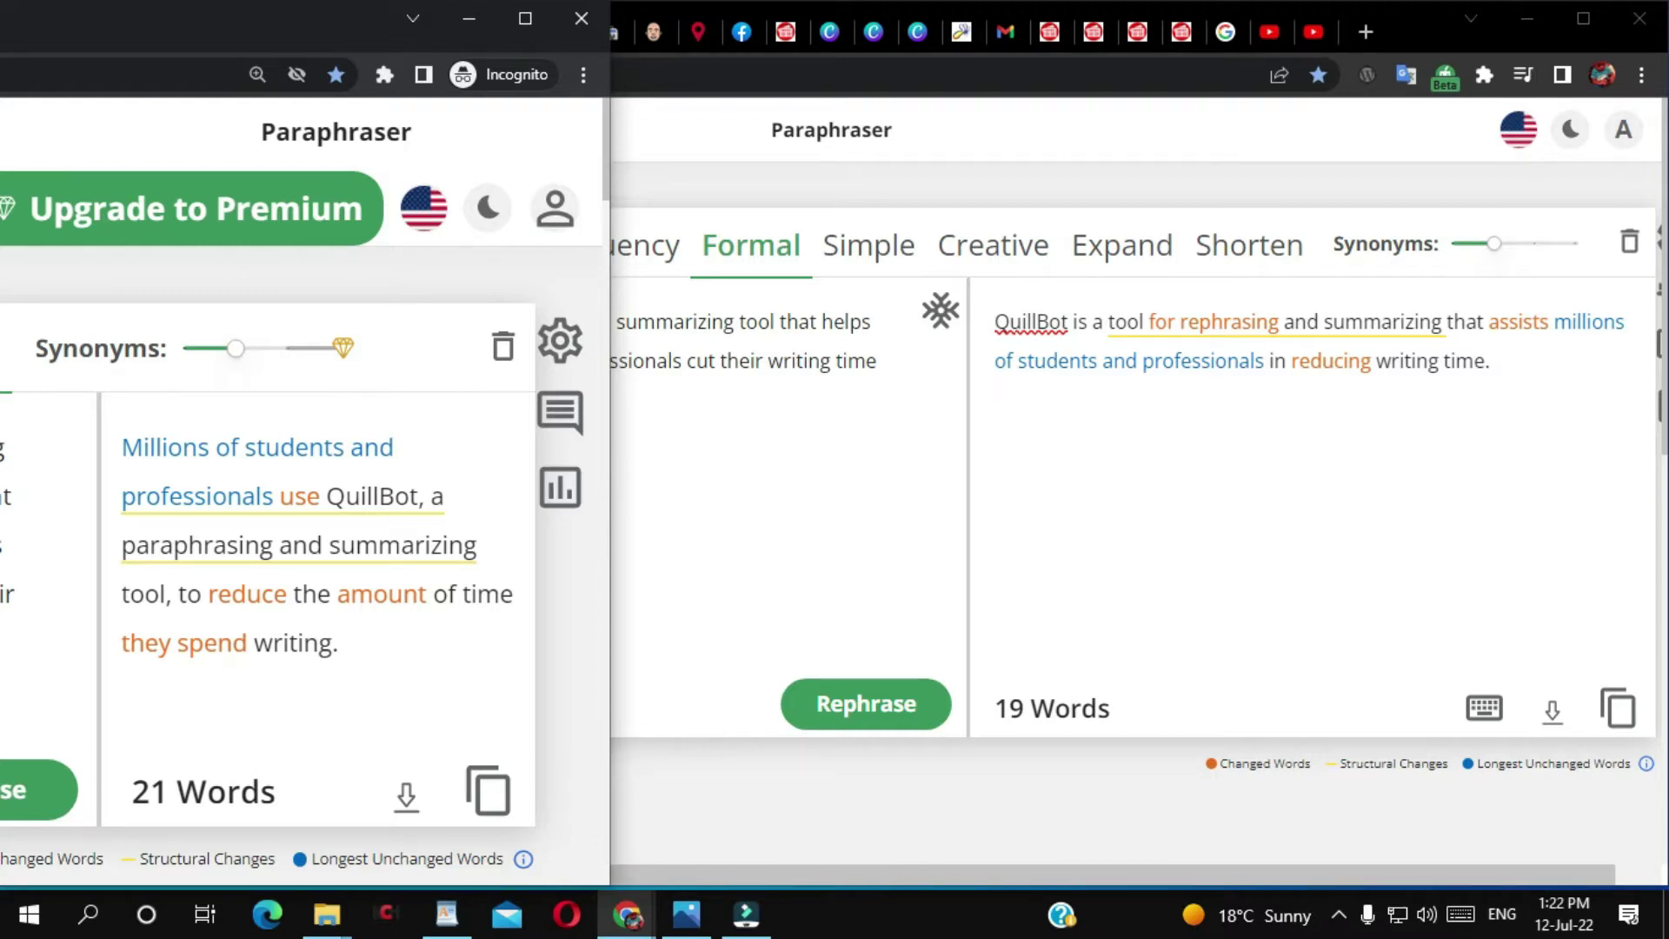
left_click_drag(193, 19, 1668, 313)
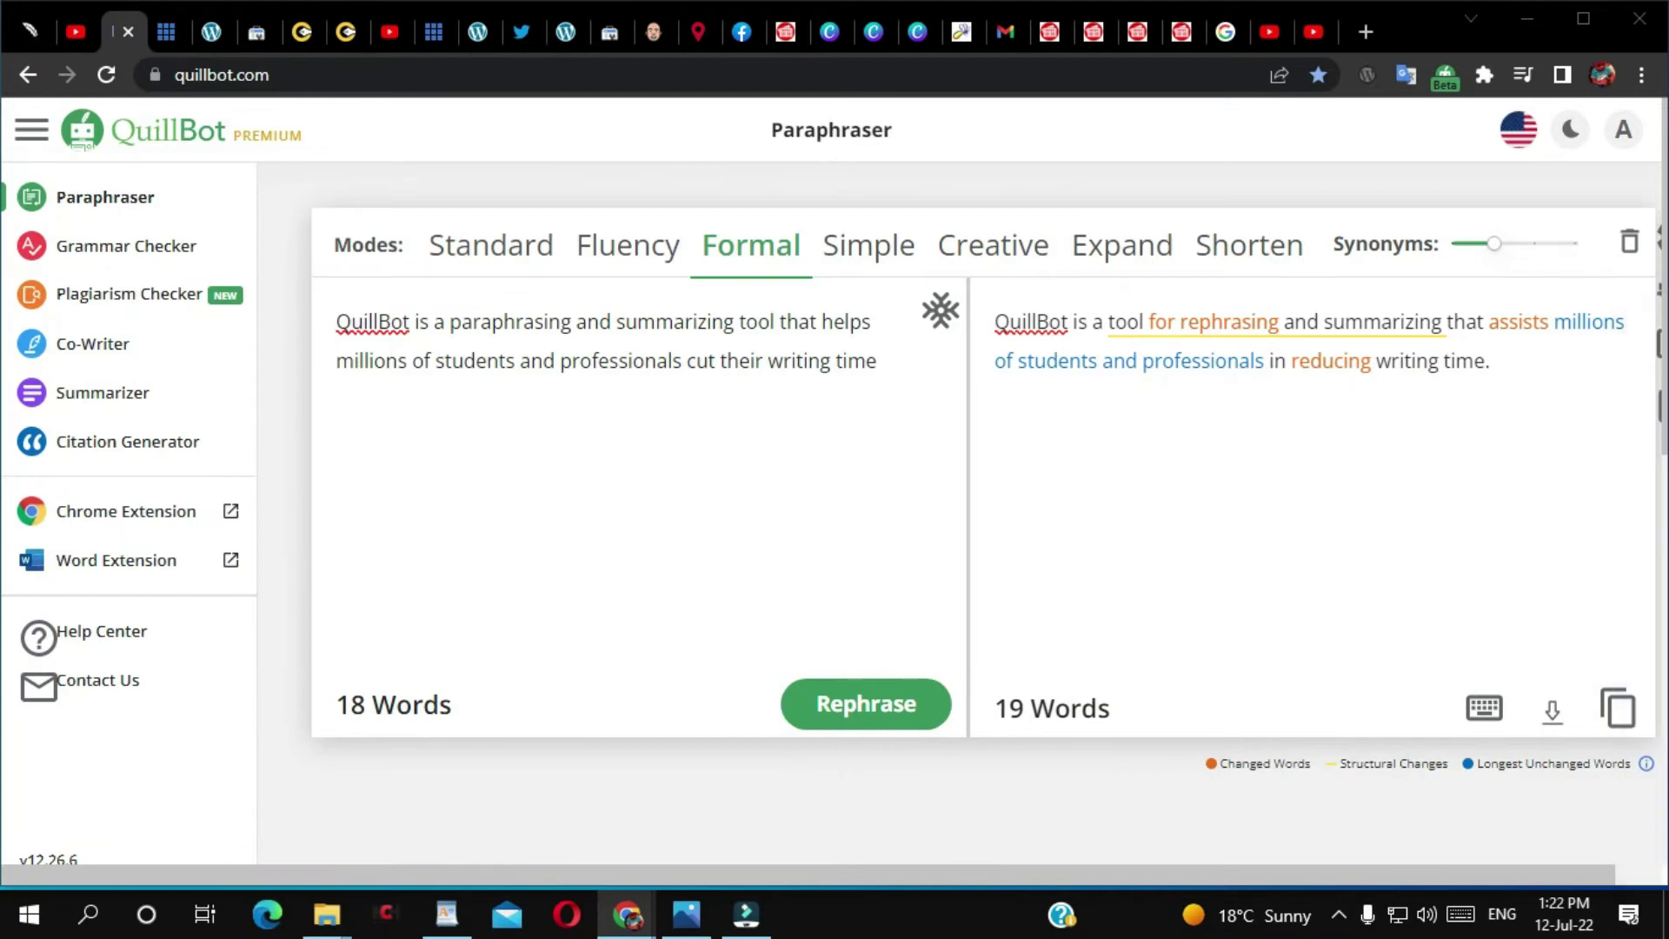
Paraphrase the sentence in Simple mode in the premium window and maximize the incognito window to compare it with the Standard paraphrase.
left_click(868, 255)
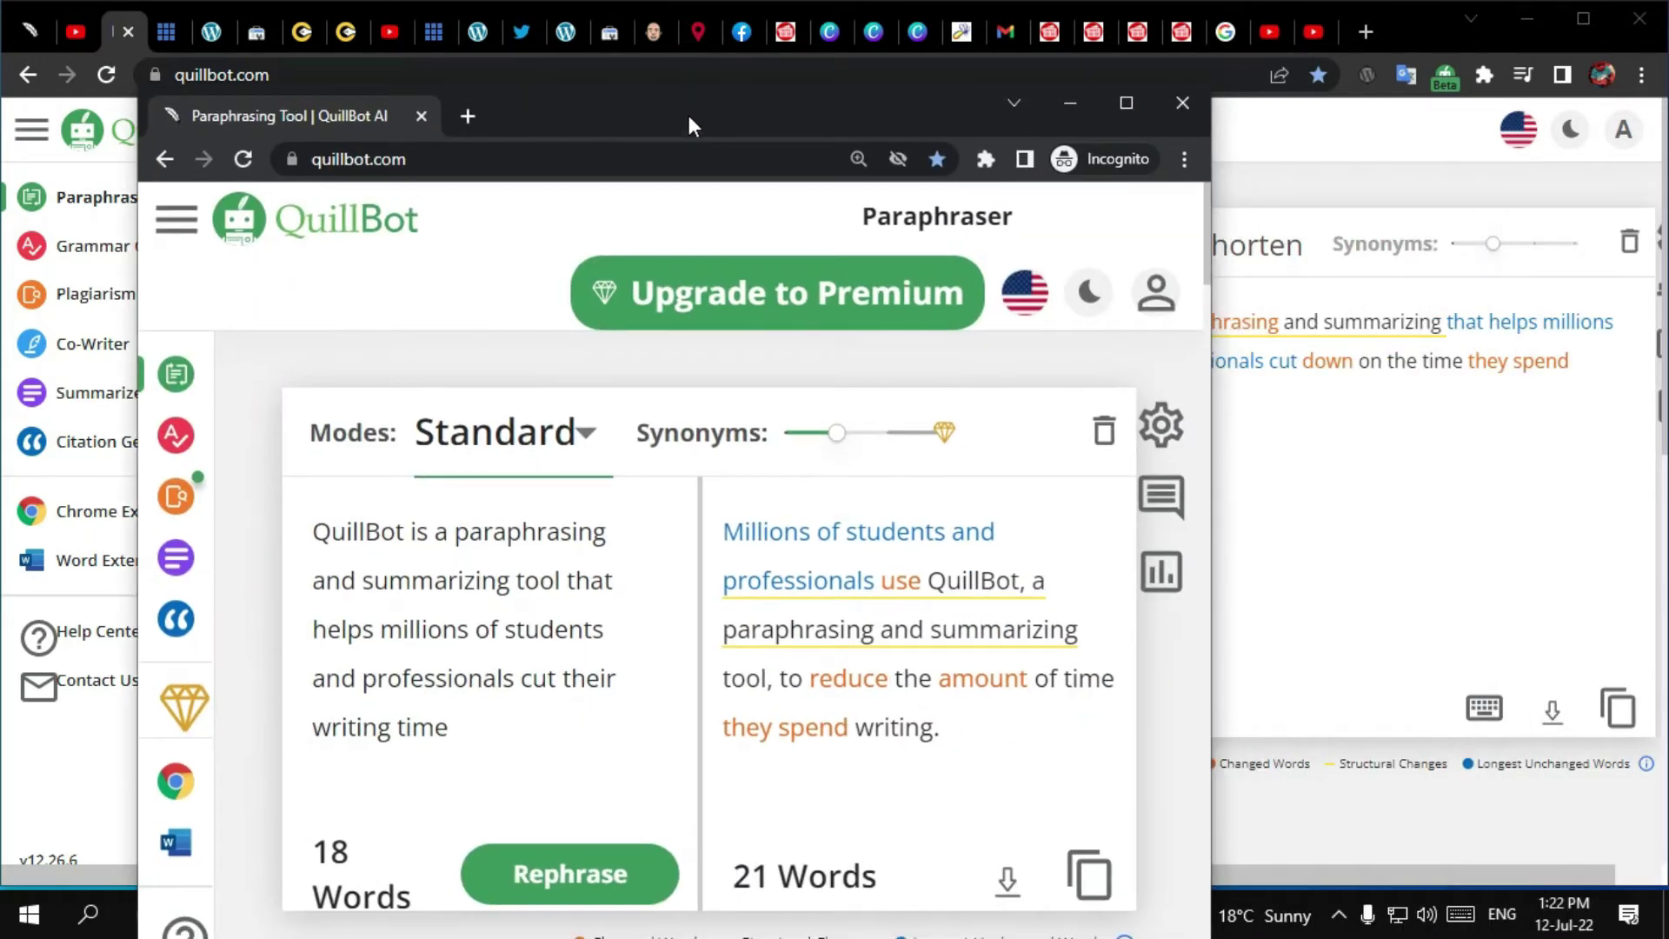
left_click(1124, 102)
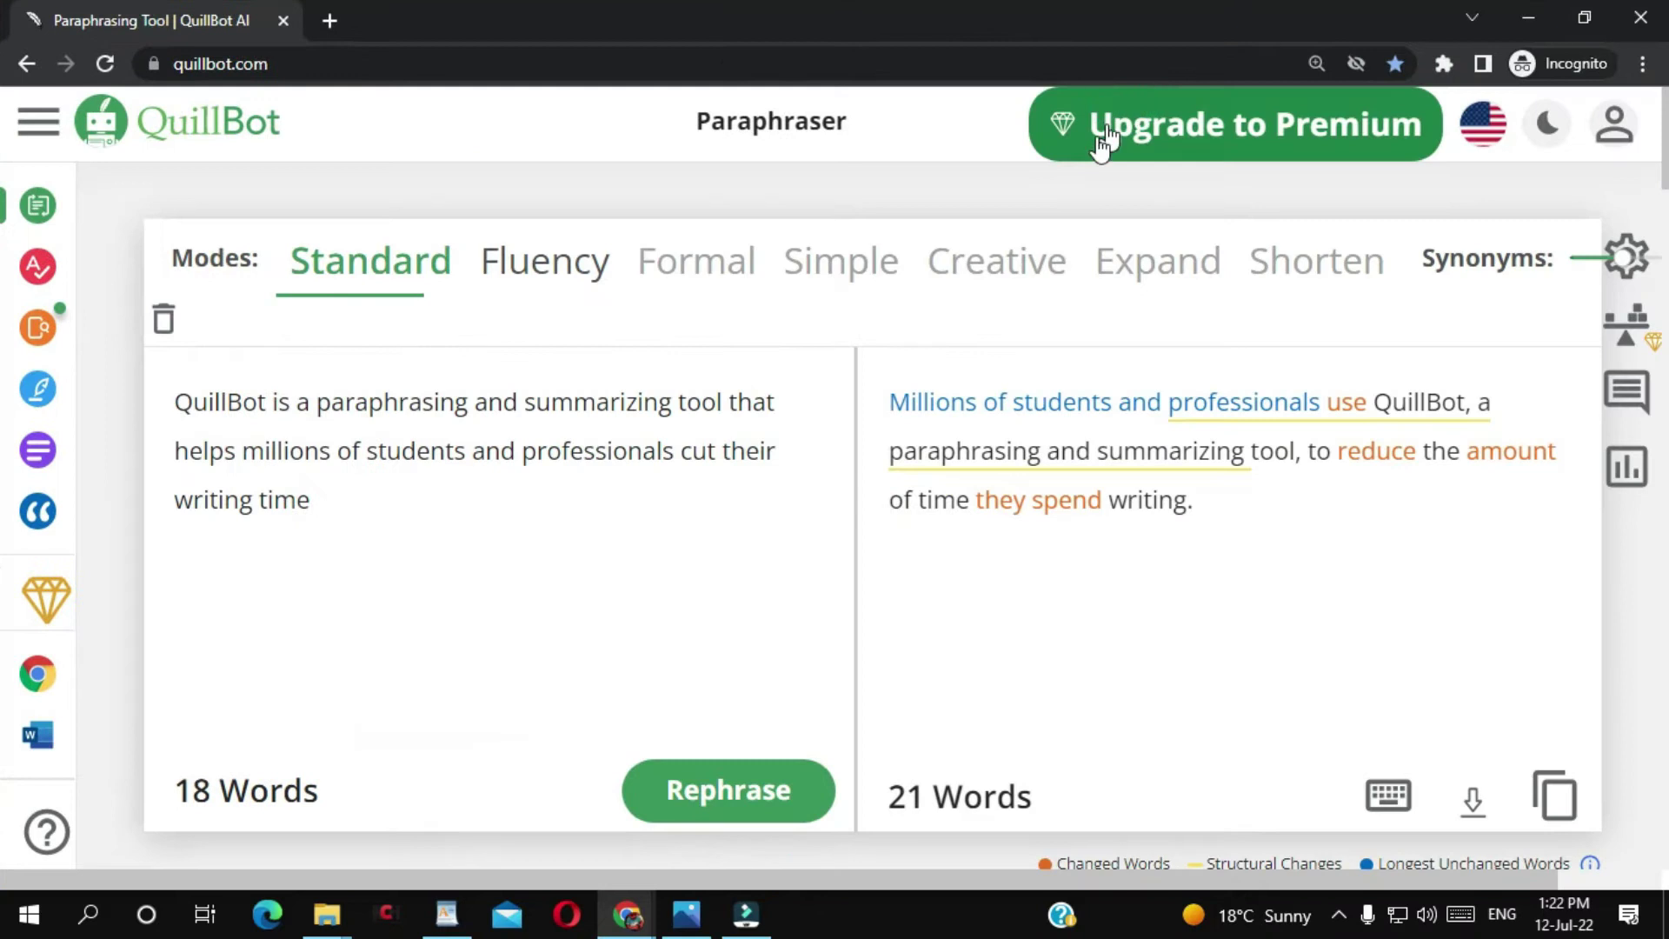
mouse_move(684, 285)
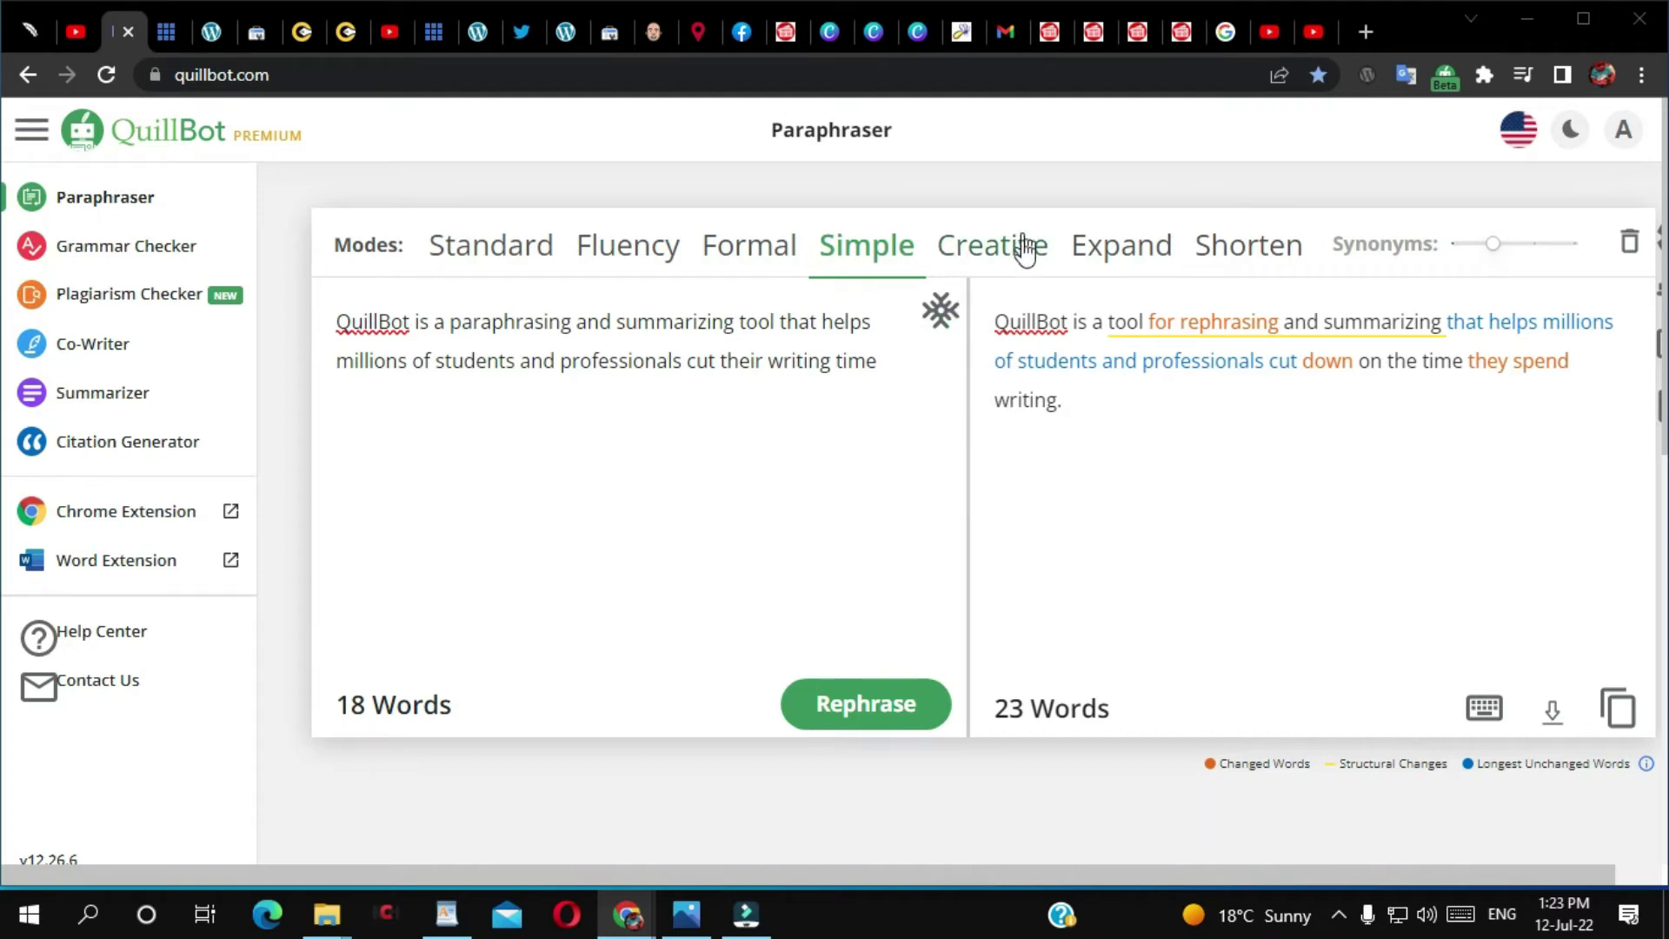
Paraphrase the sentence in Creative mode, replacing "professionals around the world" with "professionals" and "rely" with "depend" in the result.
left_click(1014, 252)
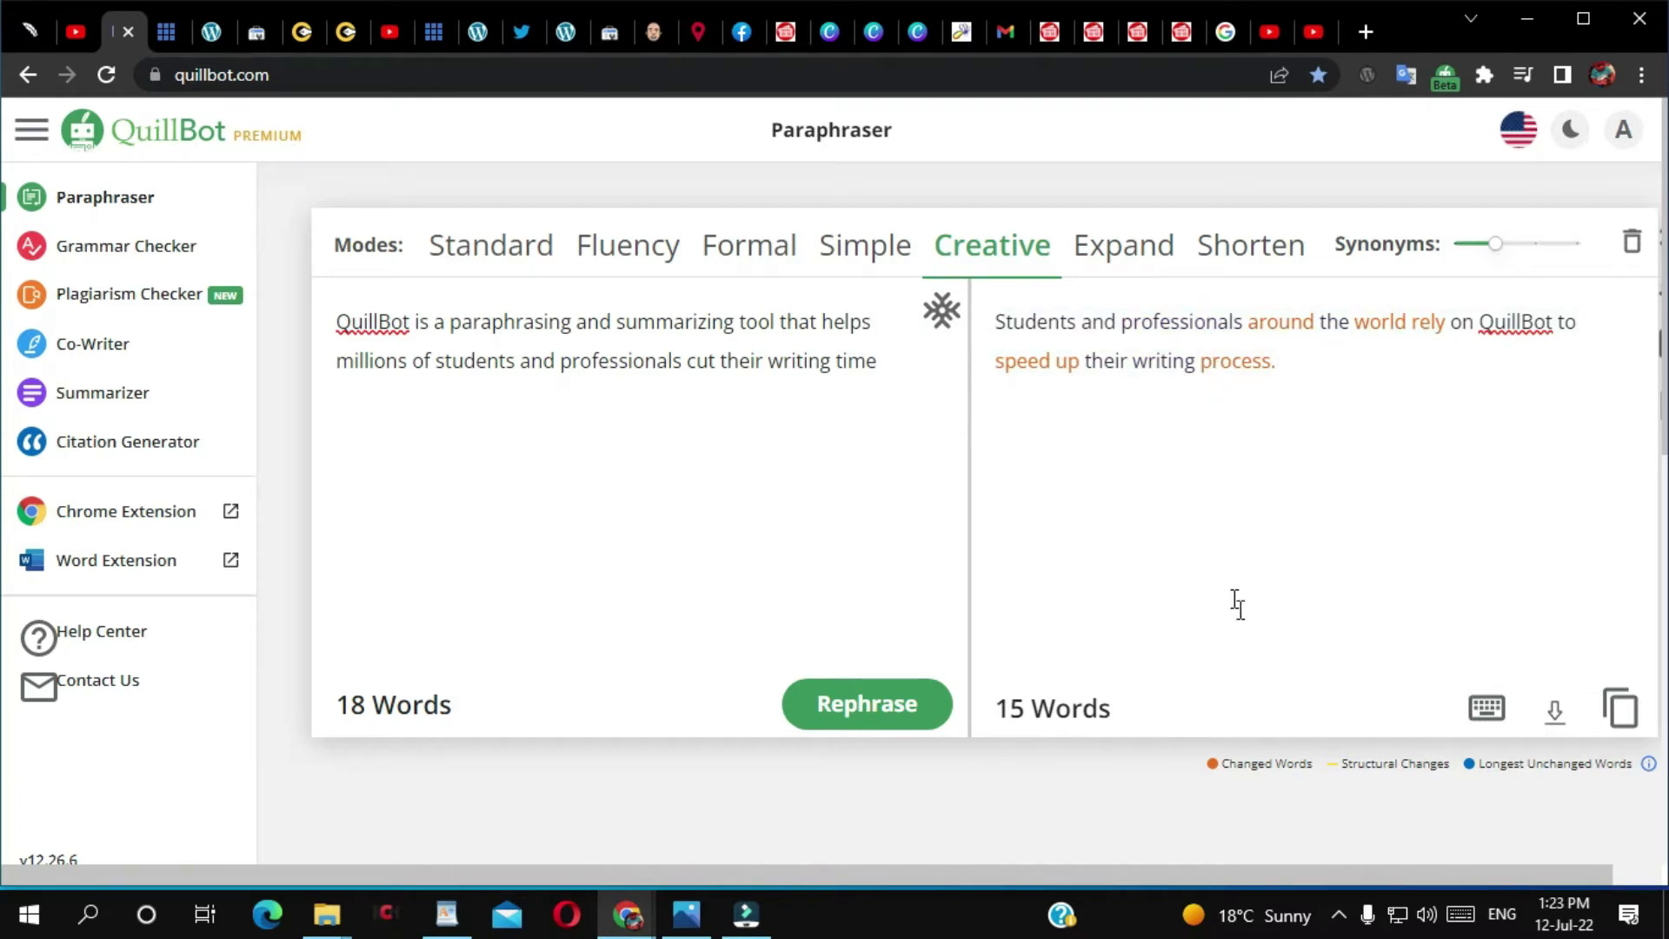
left_click(1277, 330)
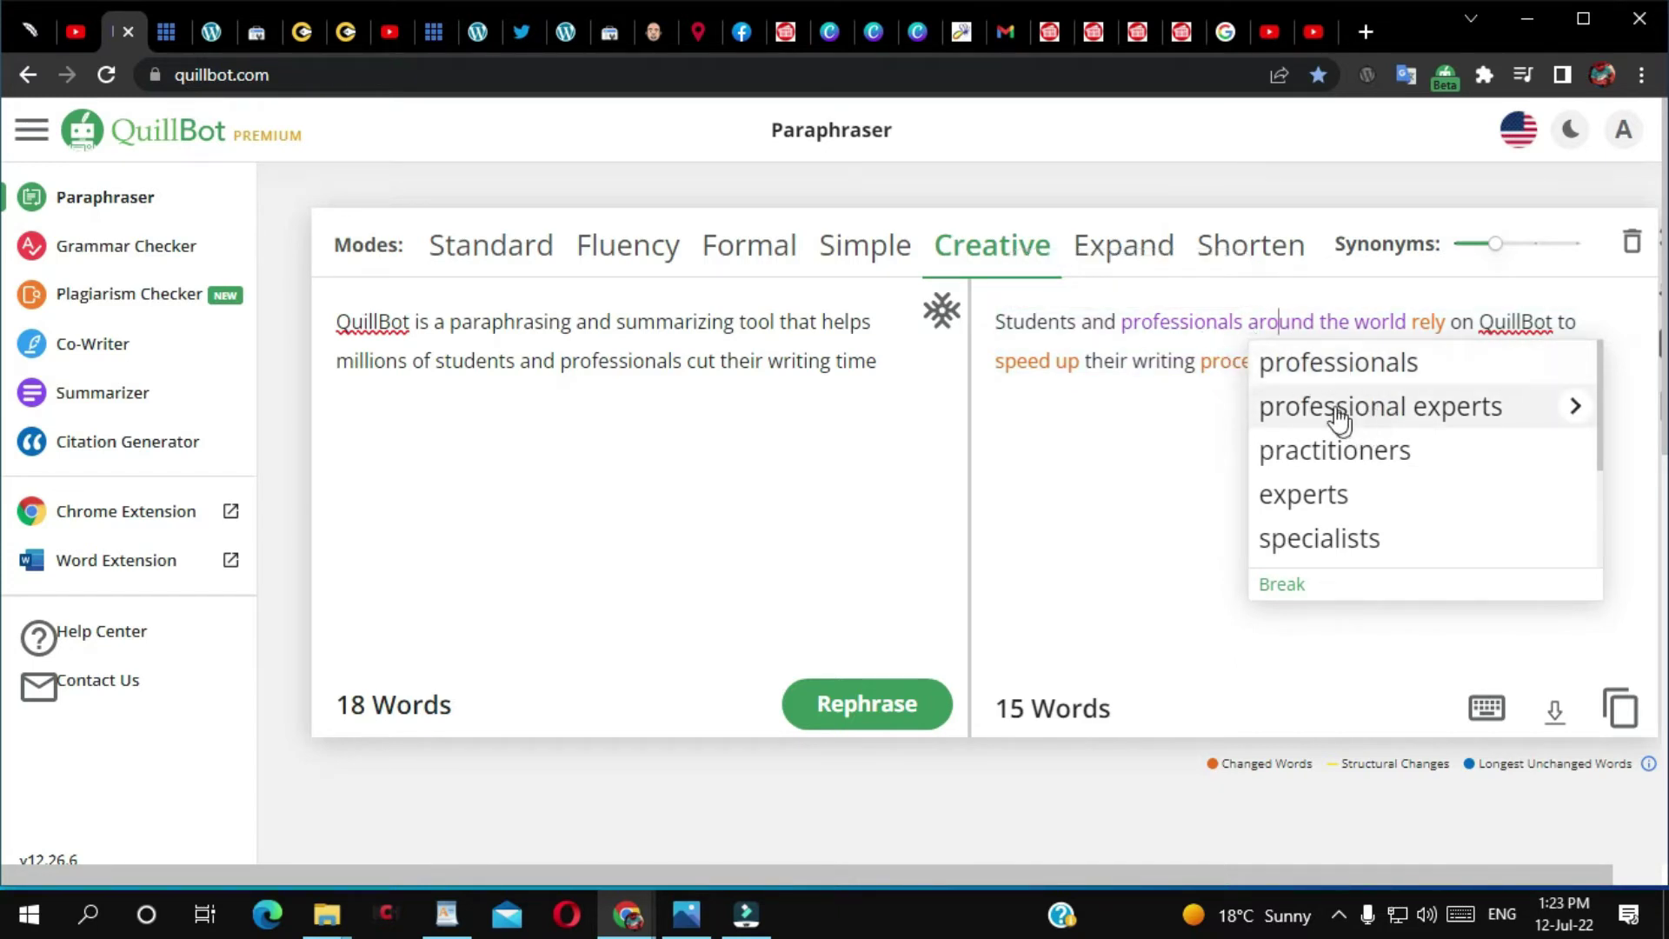
left_click(1321, 360)
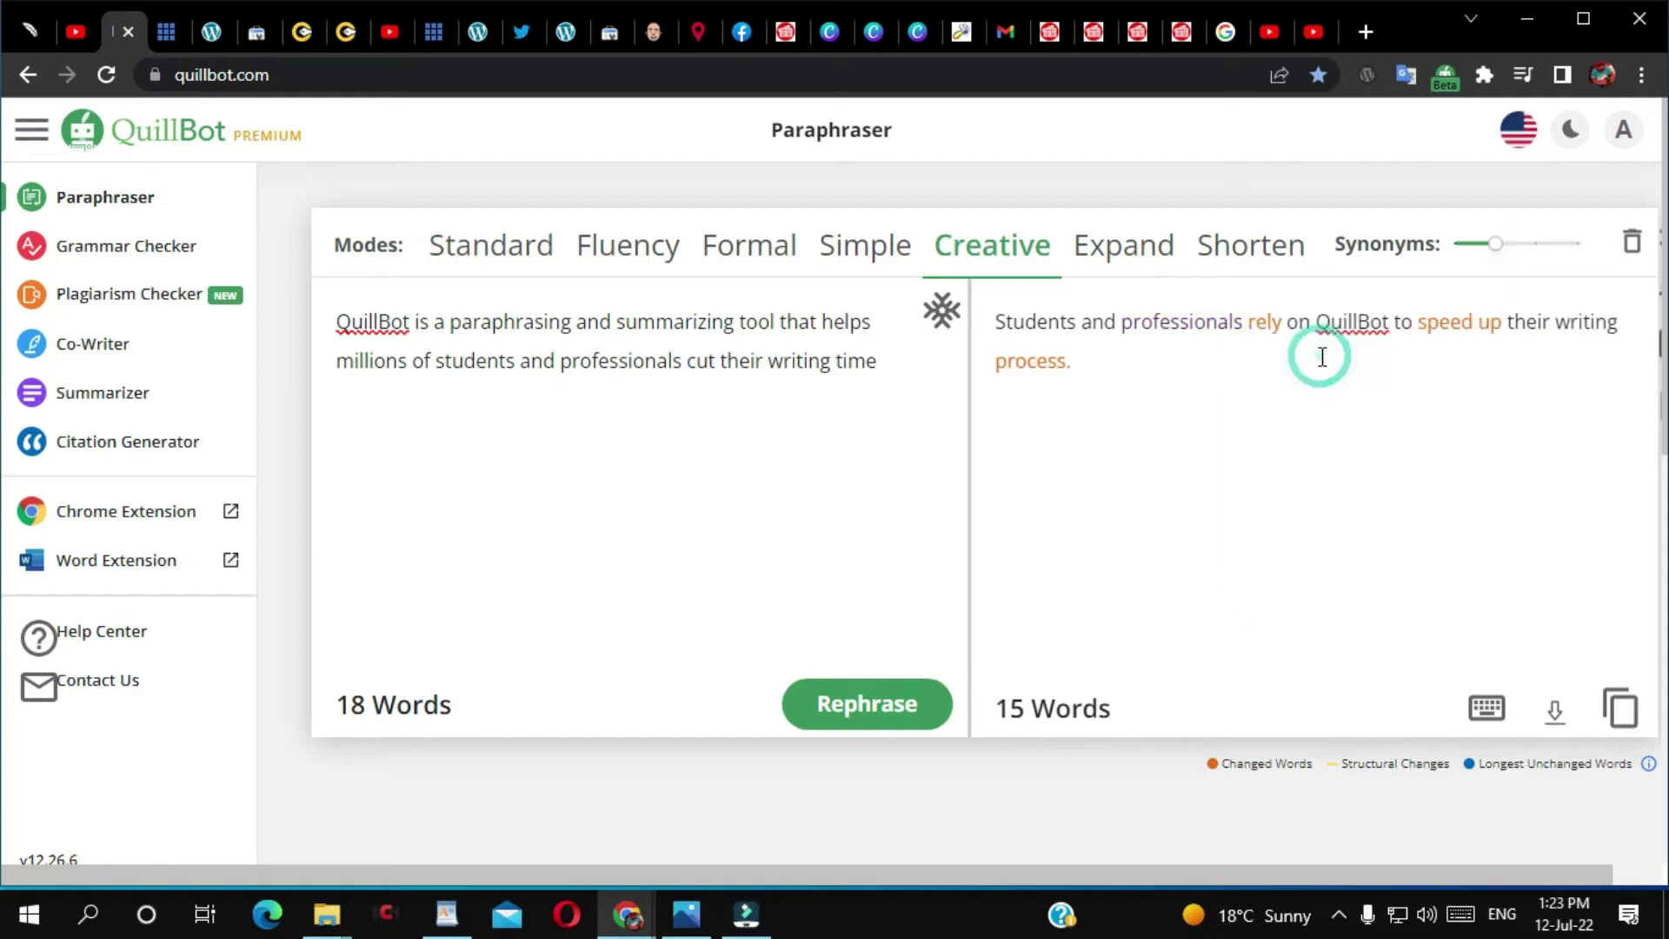
mouse_move(1024, 361)
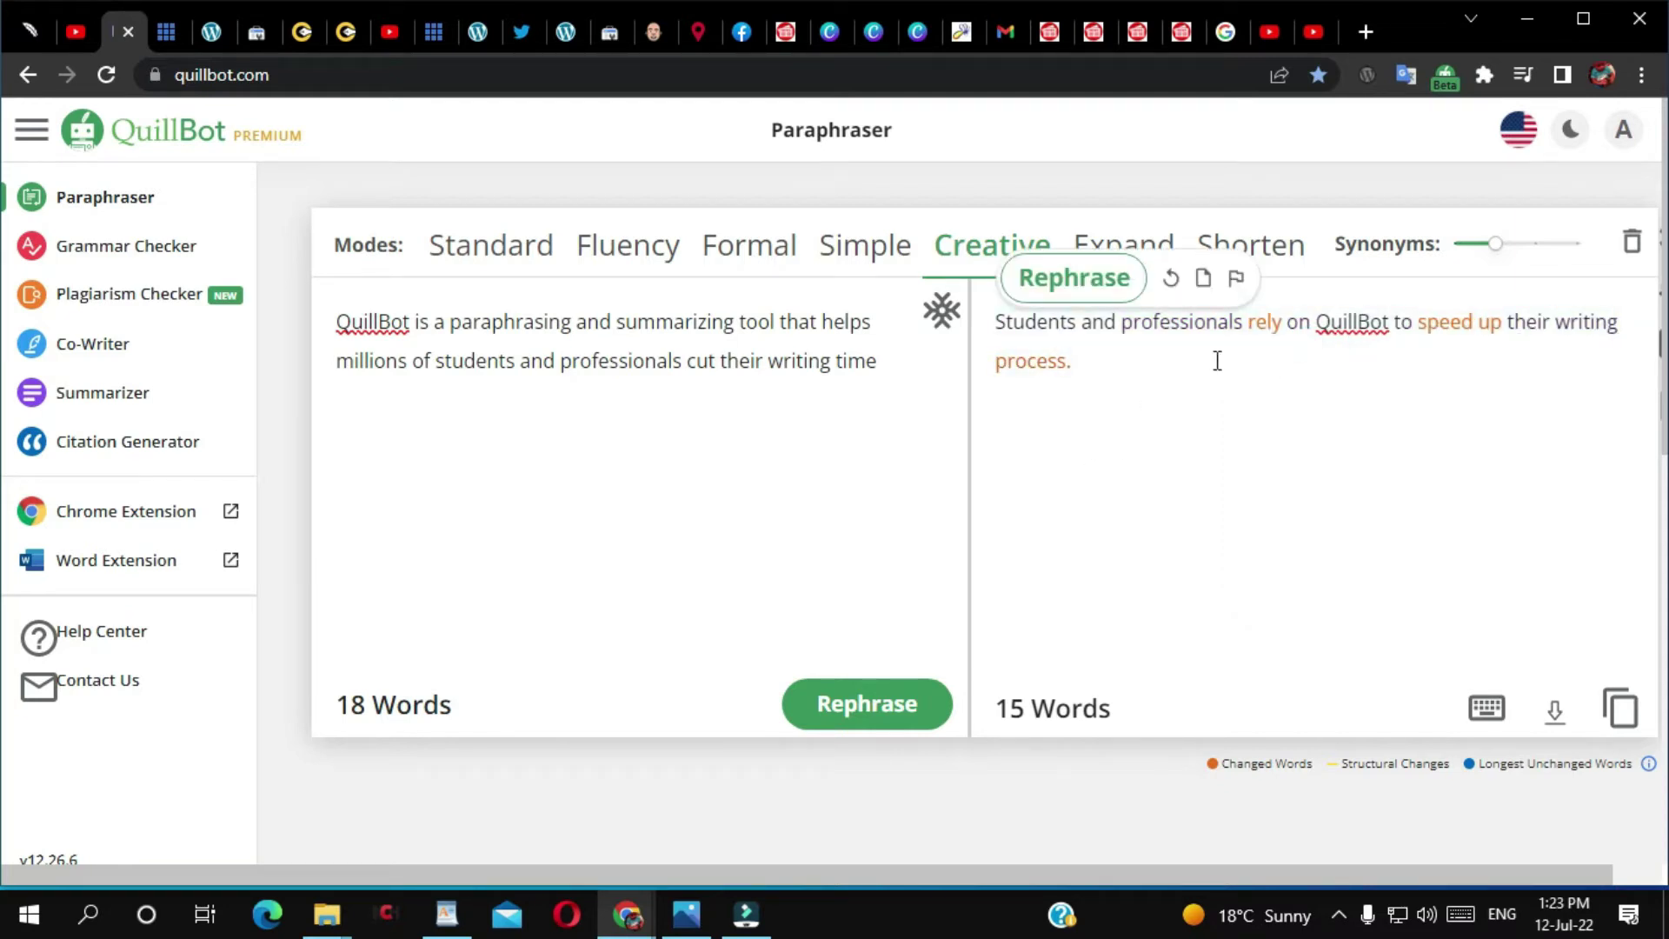
left_click(1269, 324)
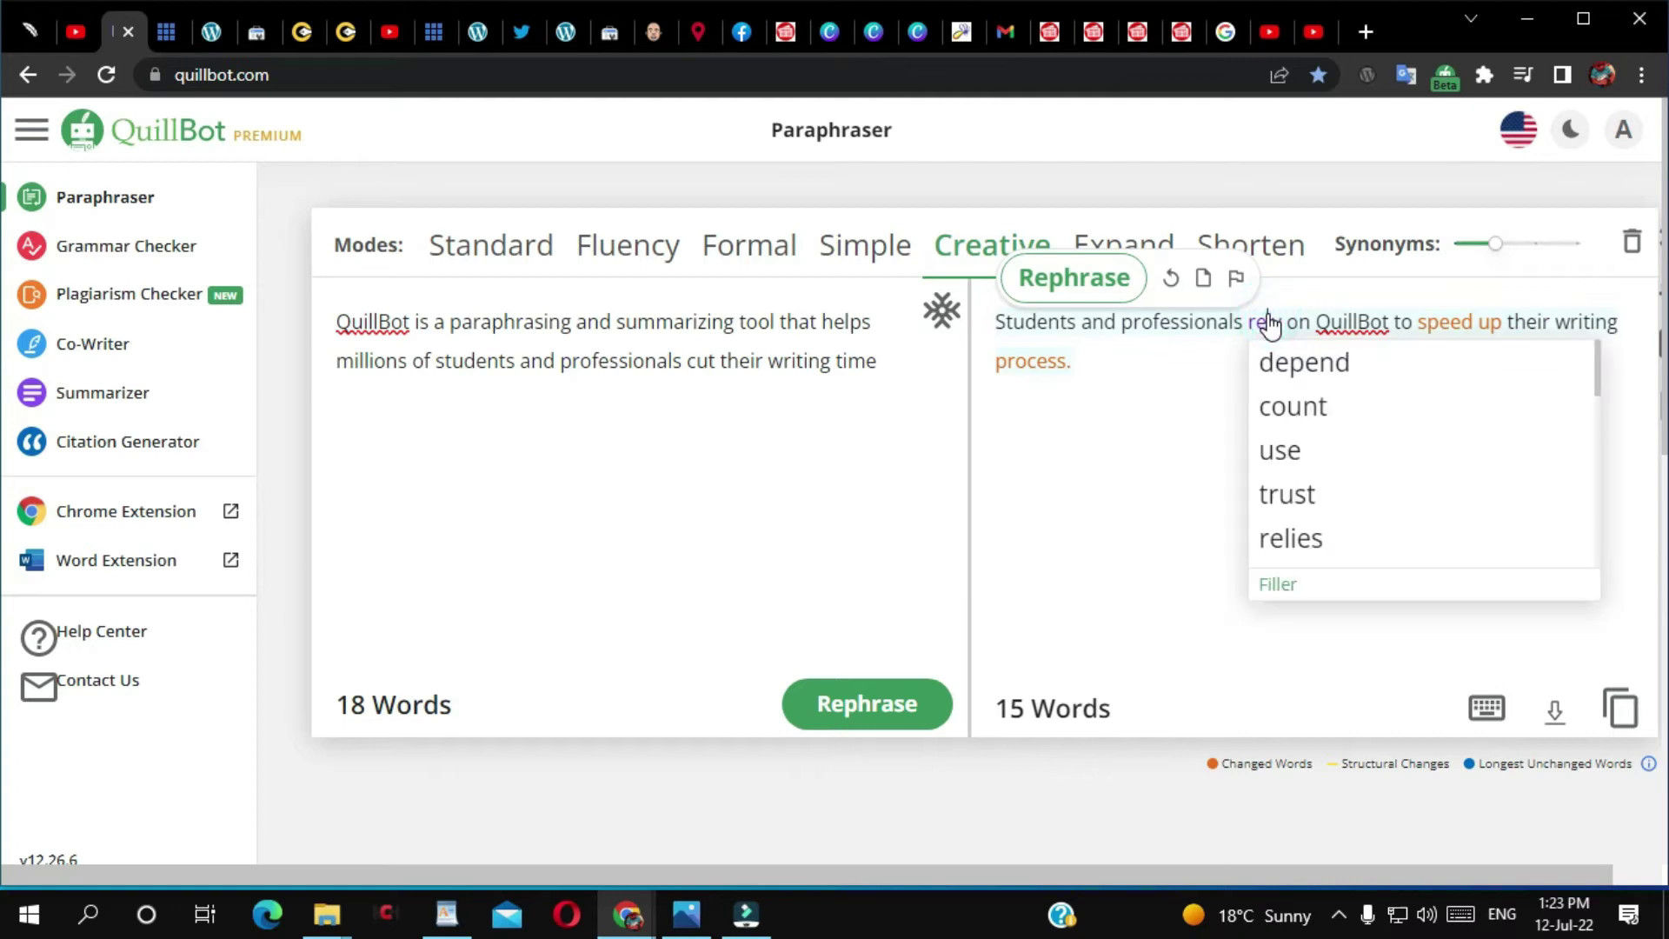
left_click(1301, 363)
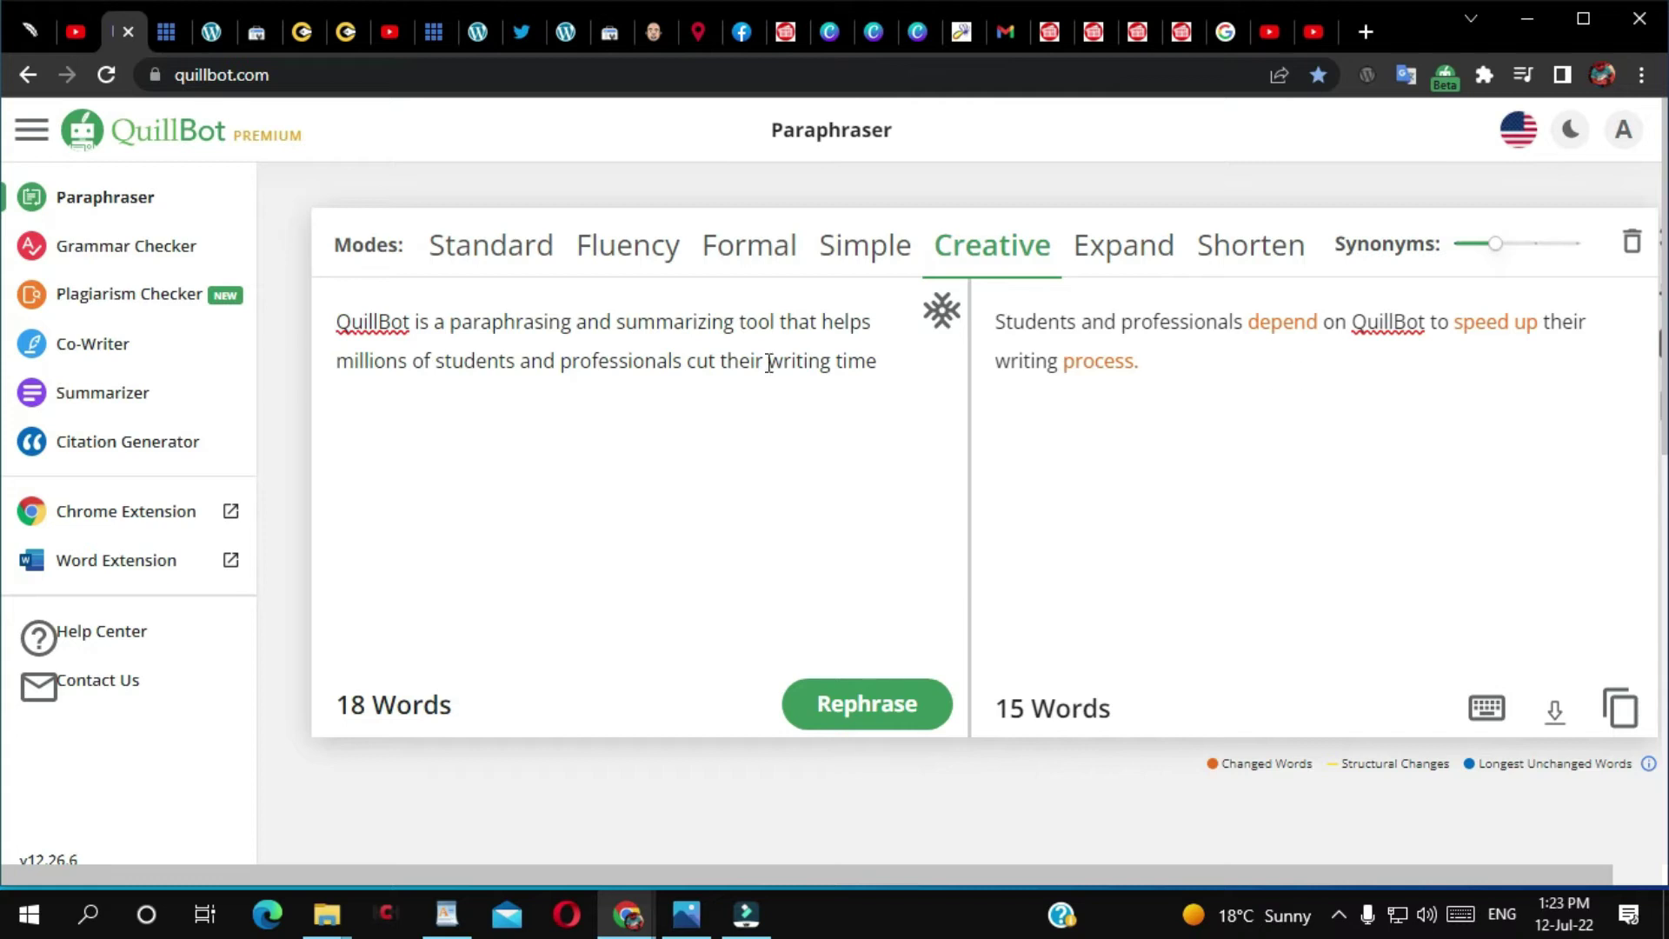
Paraphrase the same sentence in Expand mode and again in Shorten mode, comparing the lengths of the results with the original.
left_click(1123, 252)
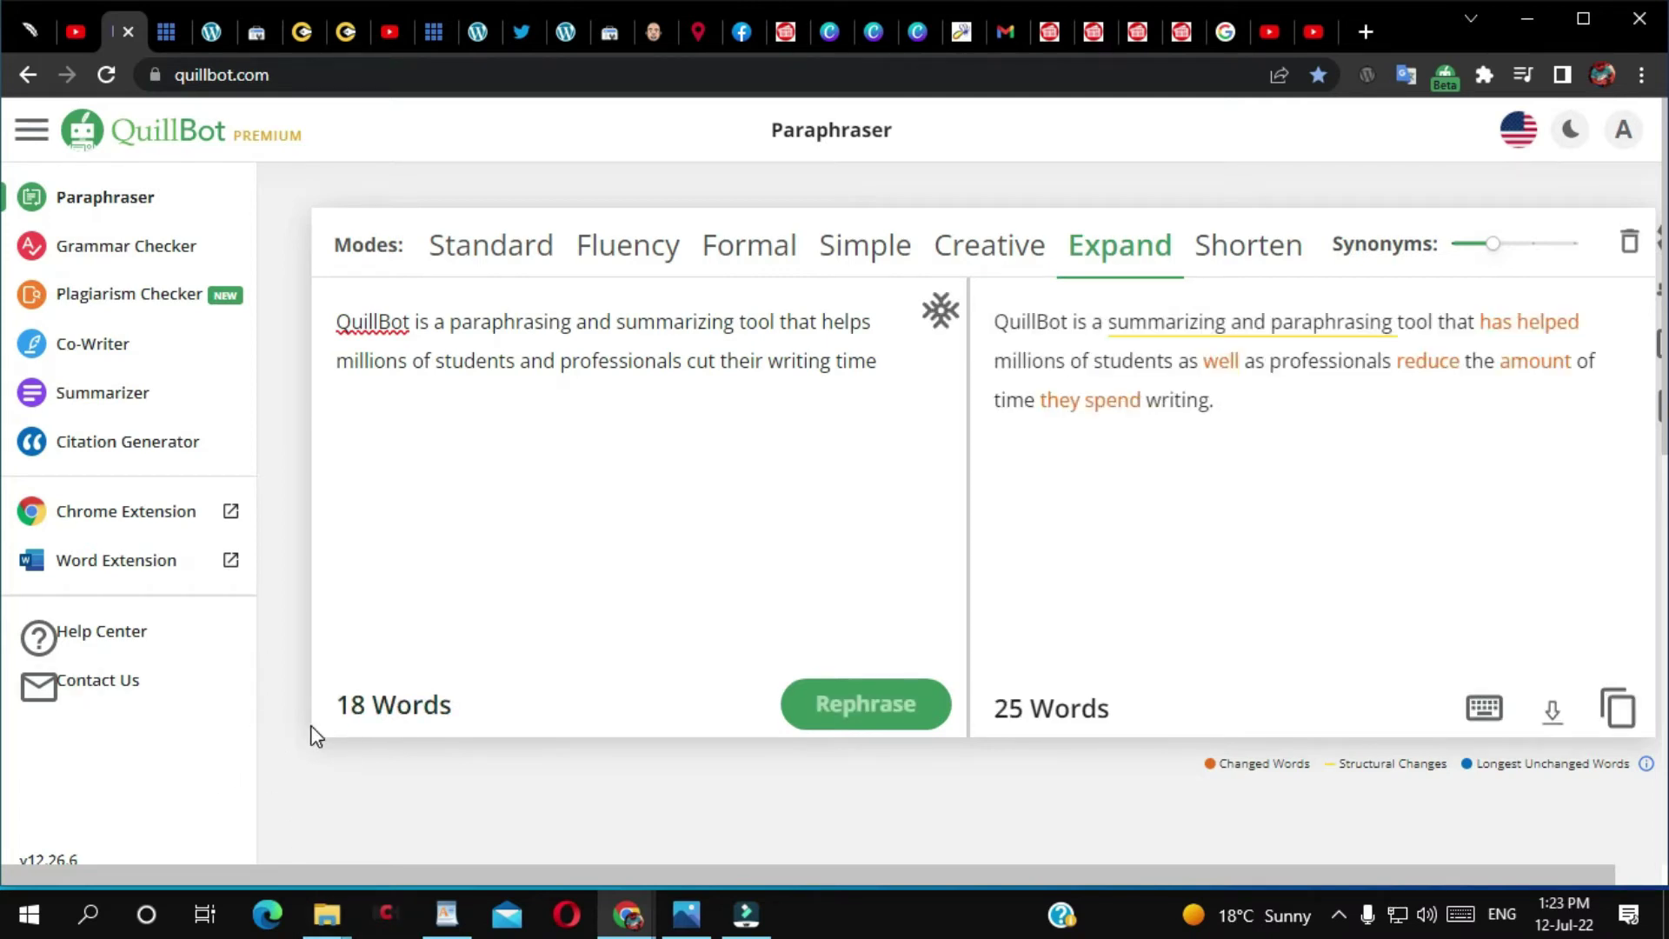
left_click(1006, 435)
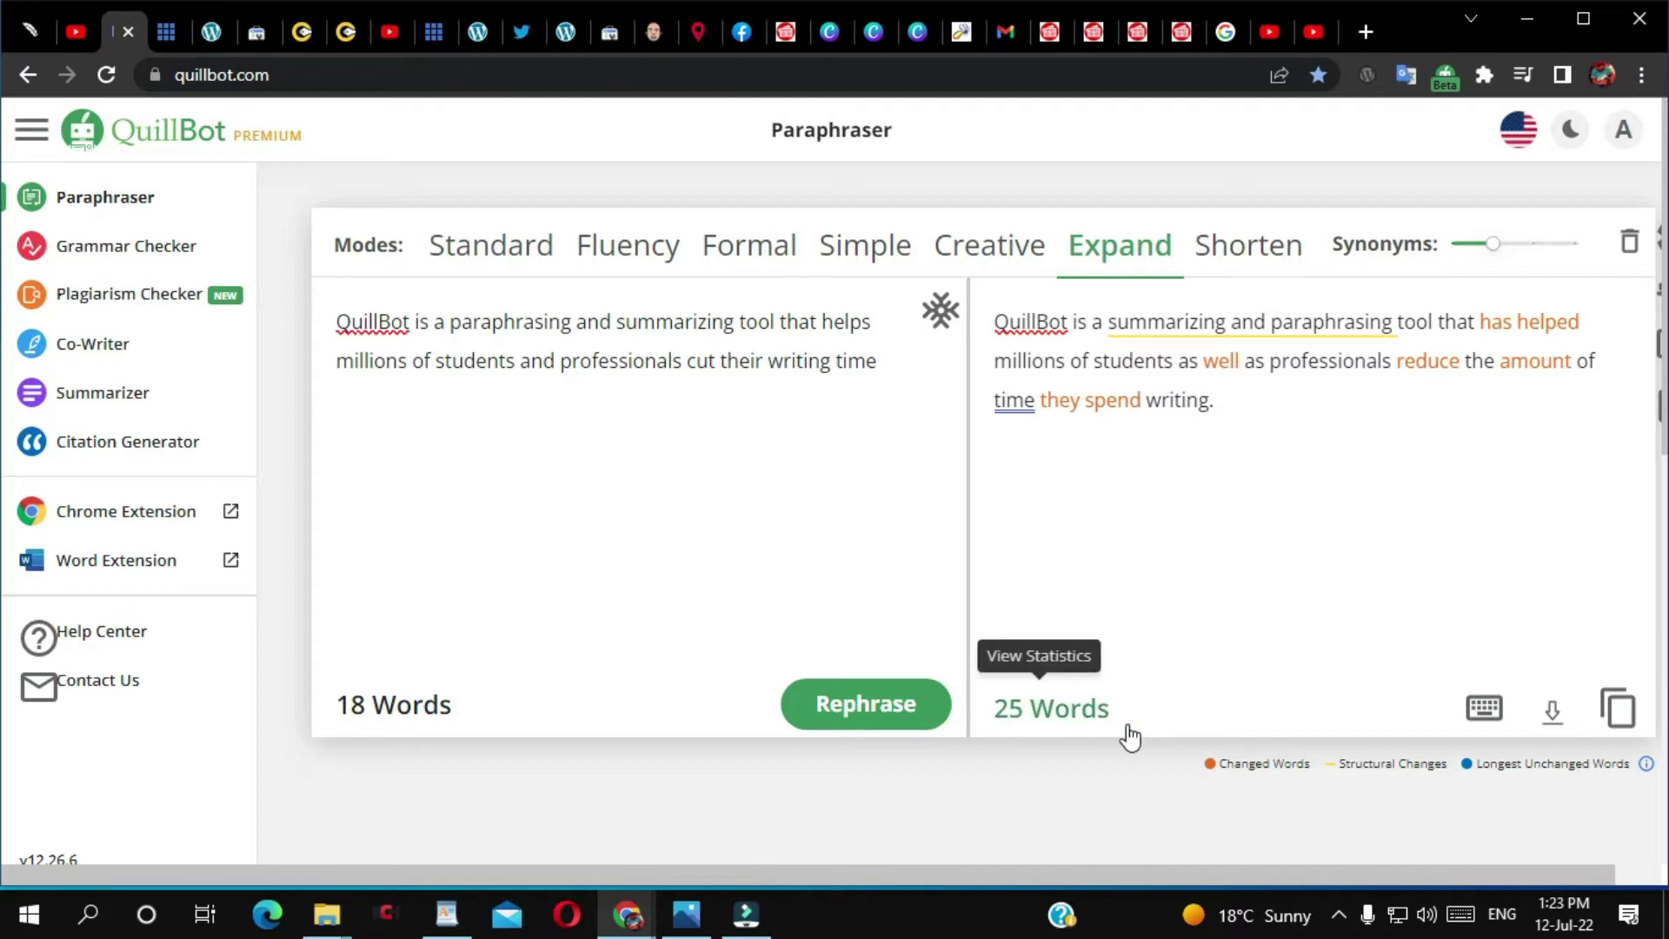
left_click(1276, 250)
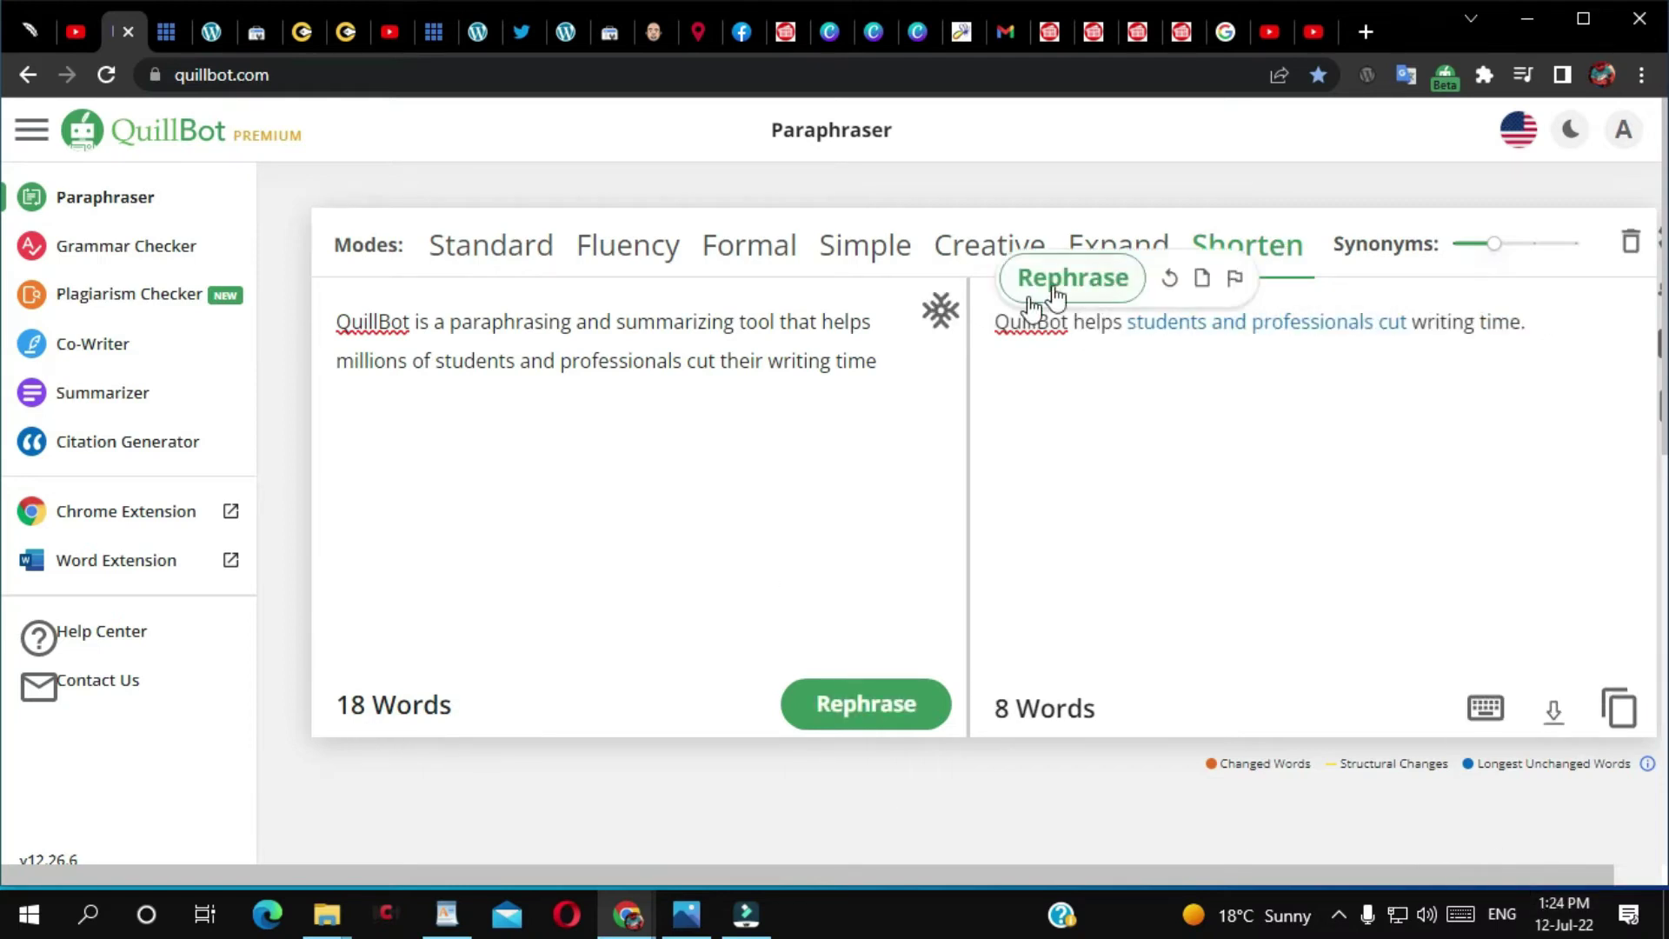
mouse_move(429, 716)
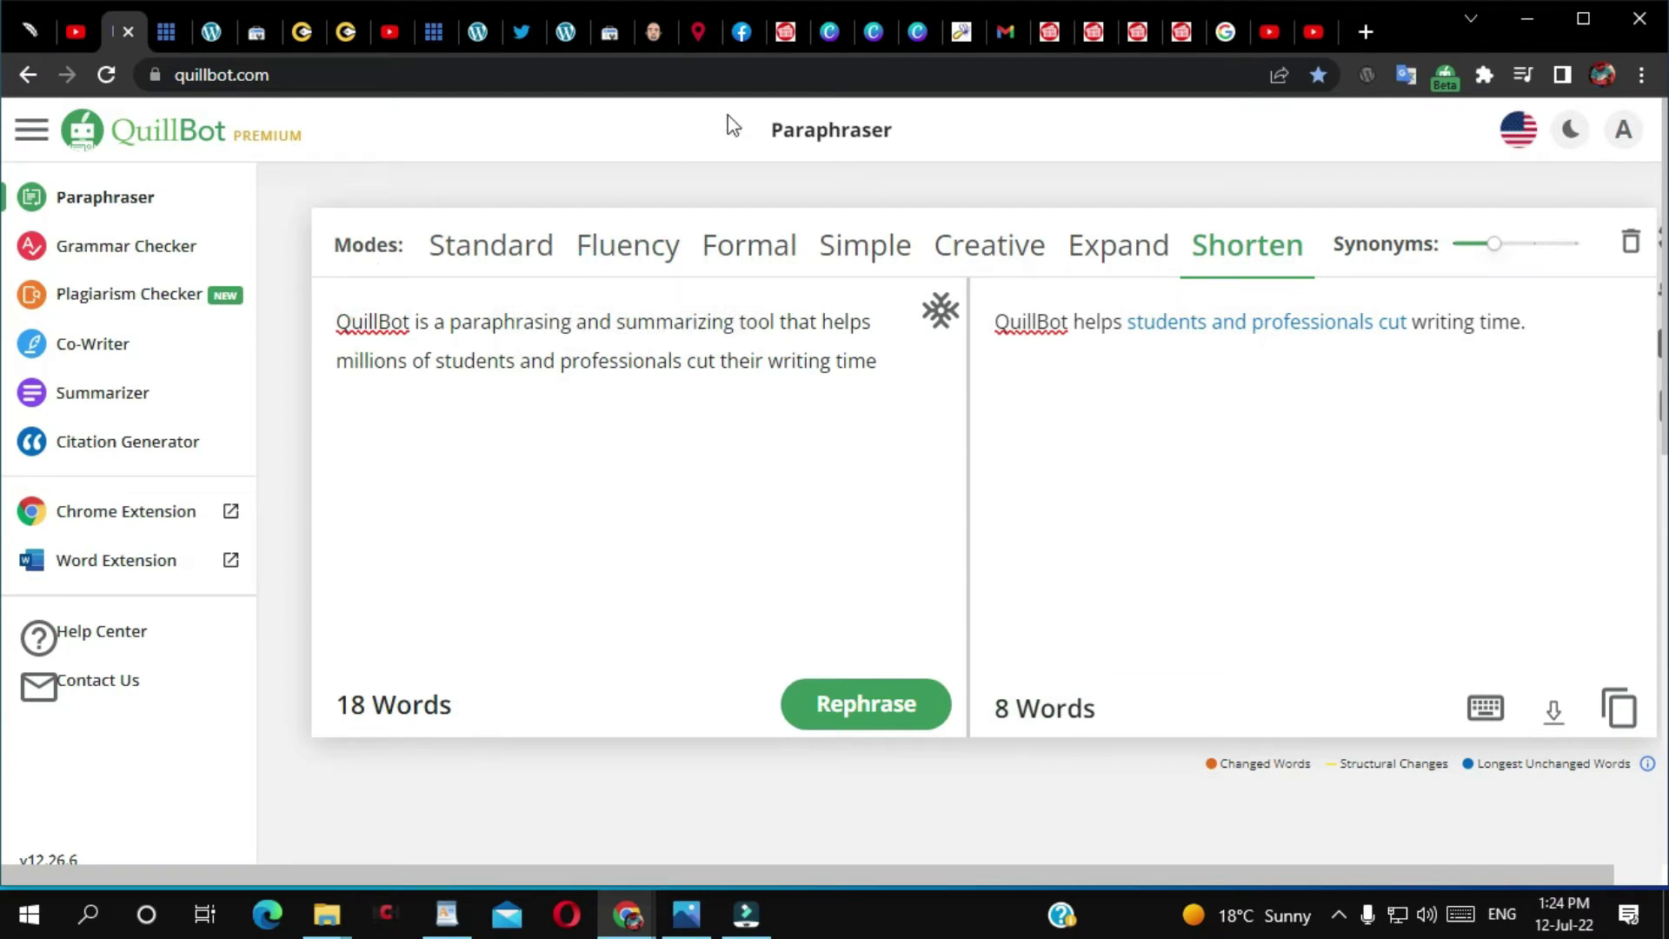
Open the Grammar Checker and the Plagiarism Checker one after the other in the premium window.
left_click(148, 251)
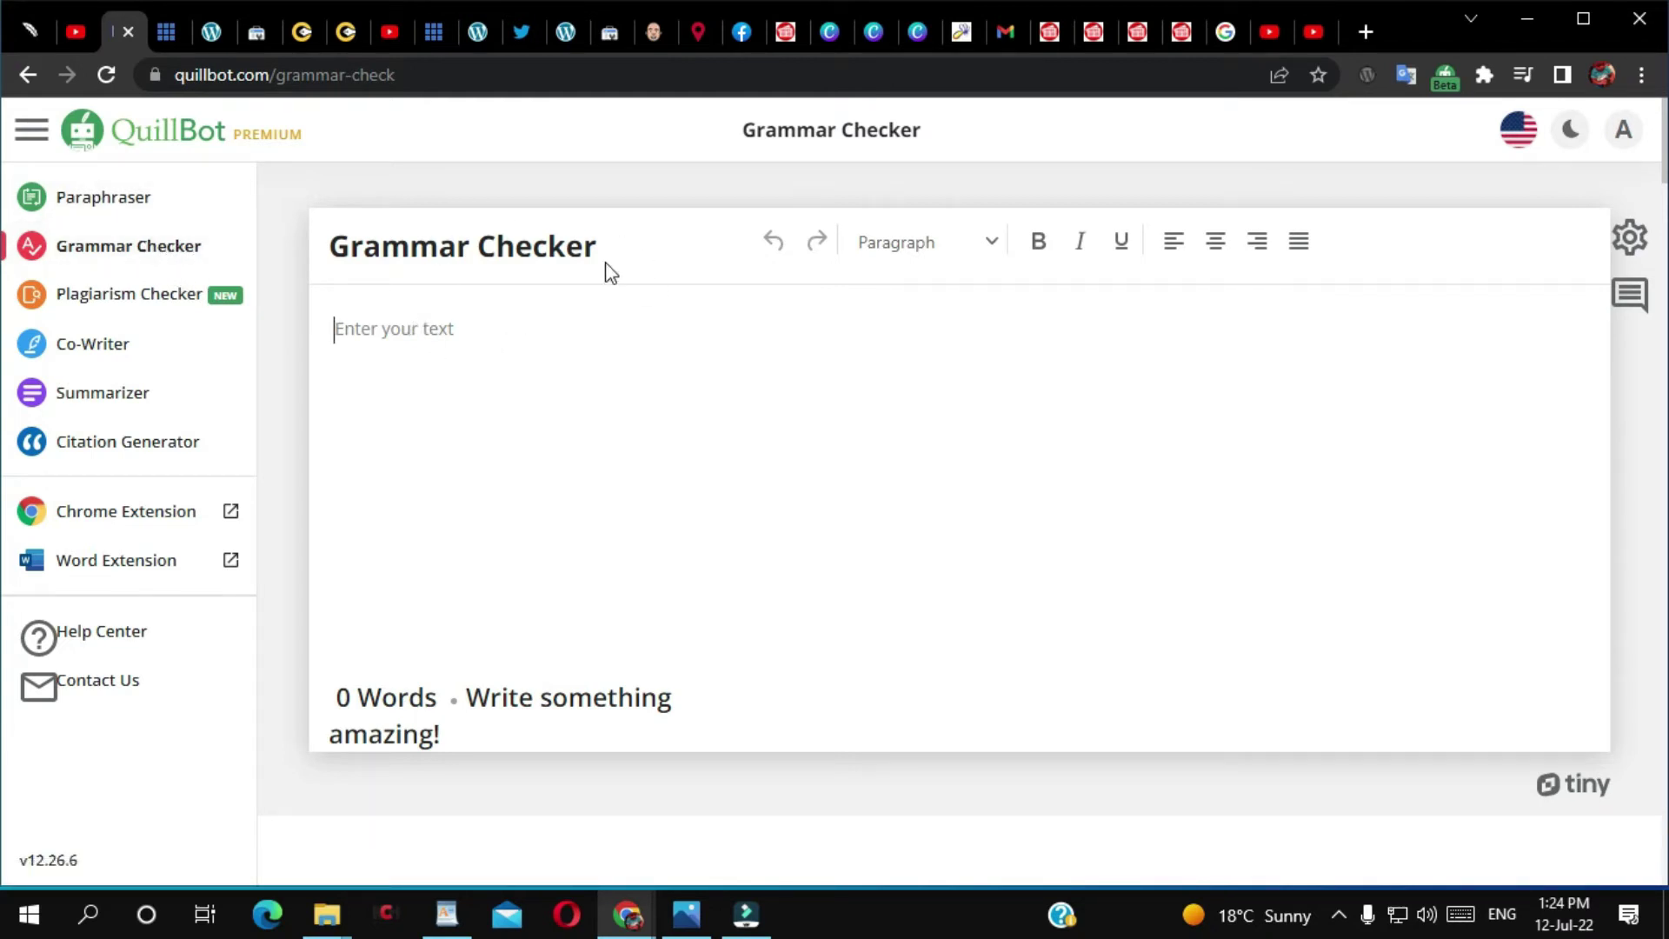
left_click(161, 315)
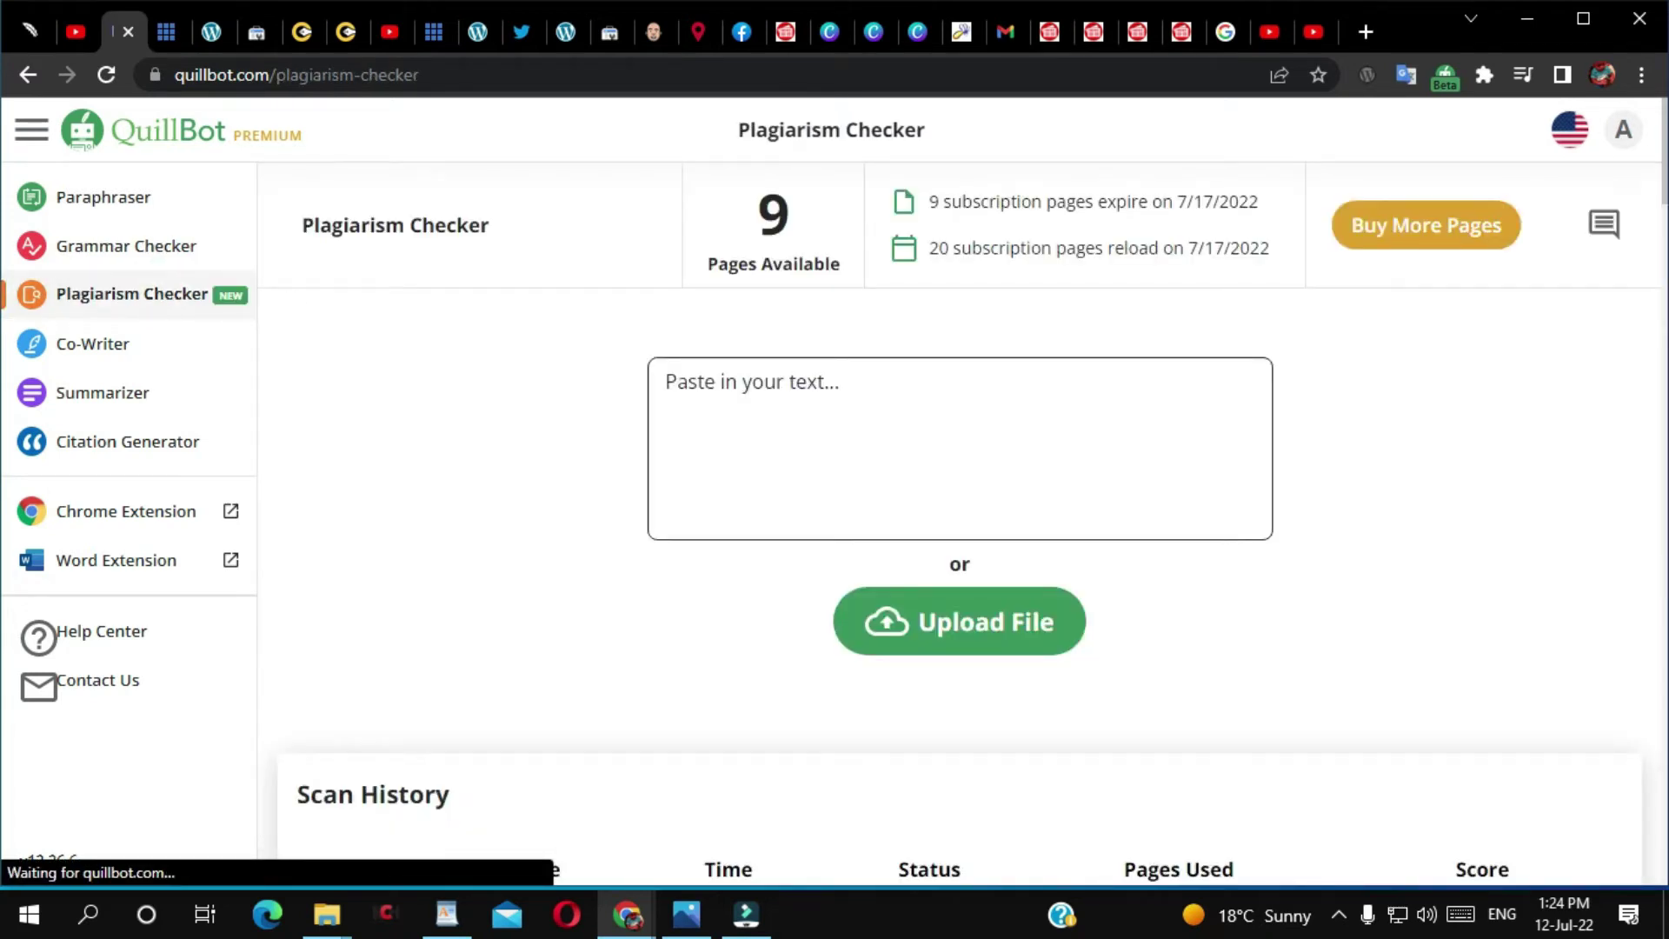
Open the Plagiarism Checker in the free incognito window to compare it with the premium one, and return to the premium window.
key("alt+Tab")
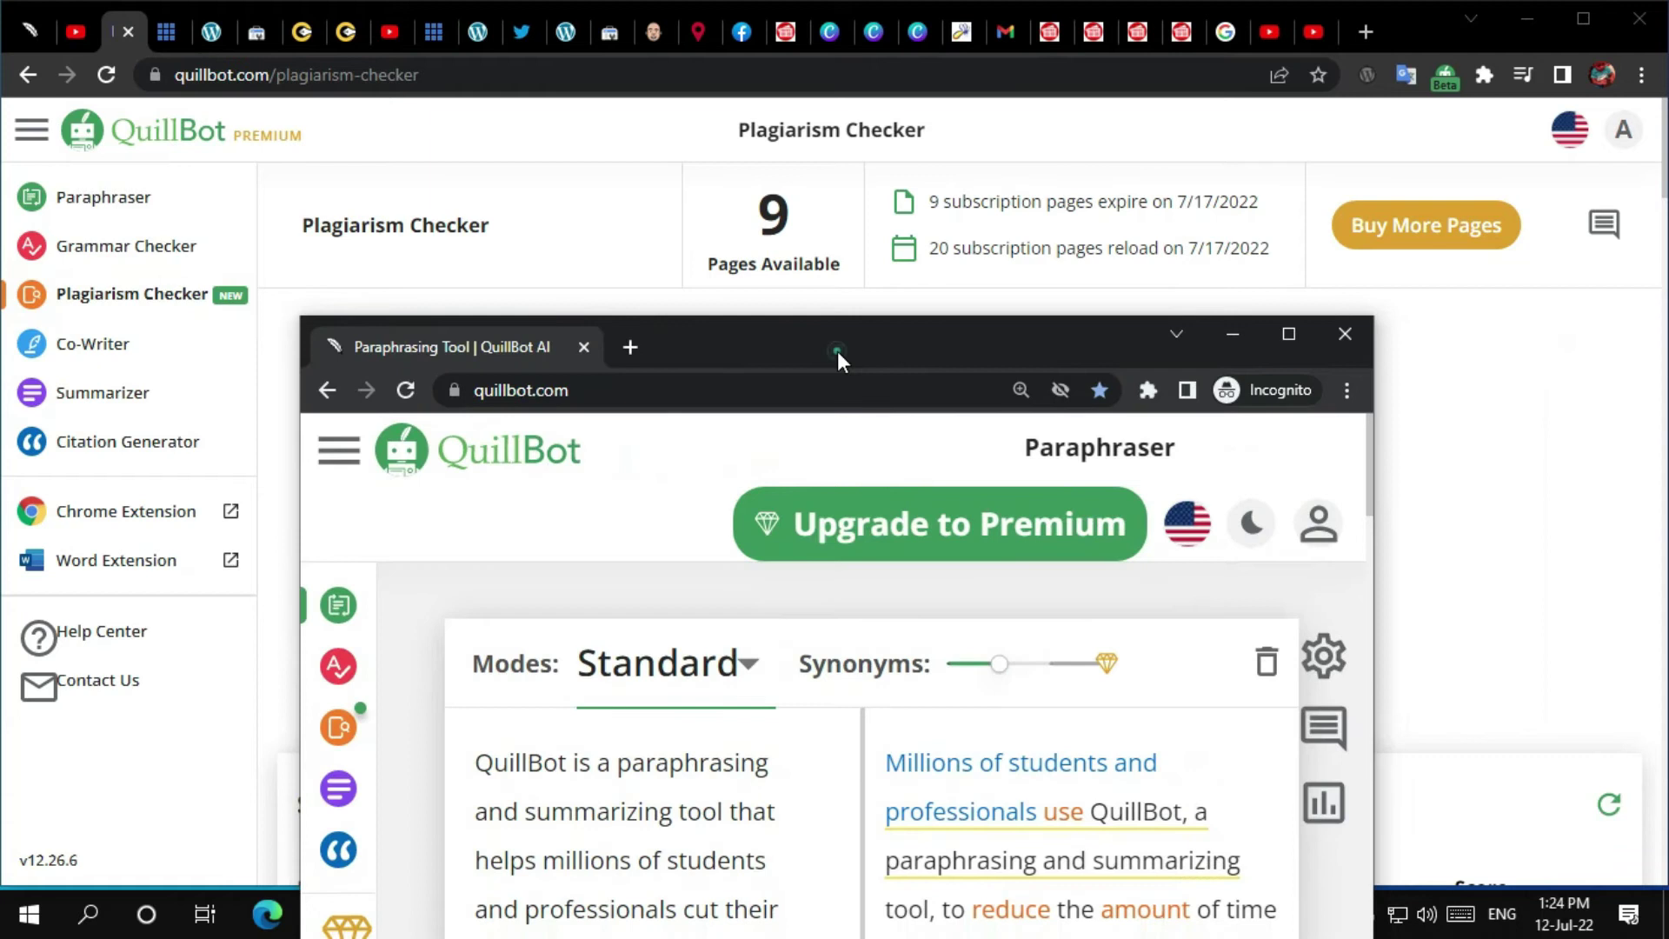
double_click(837, 351)
mouse_move(33, 363)
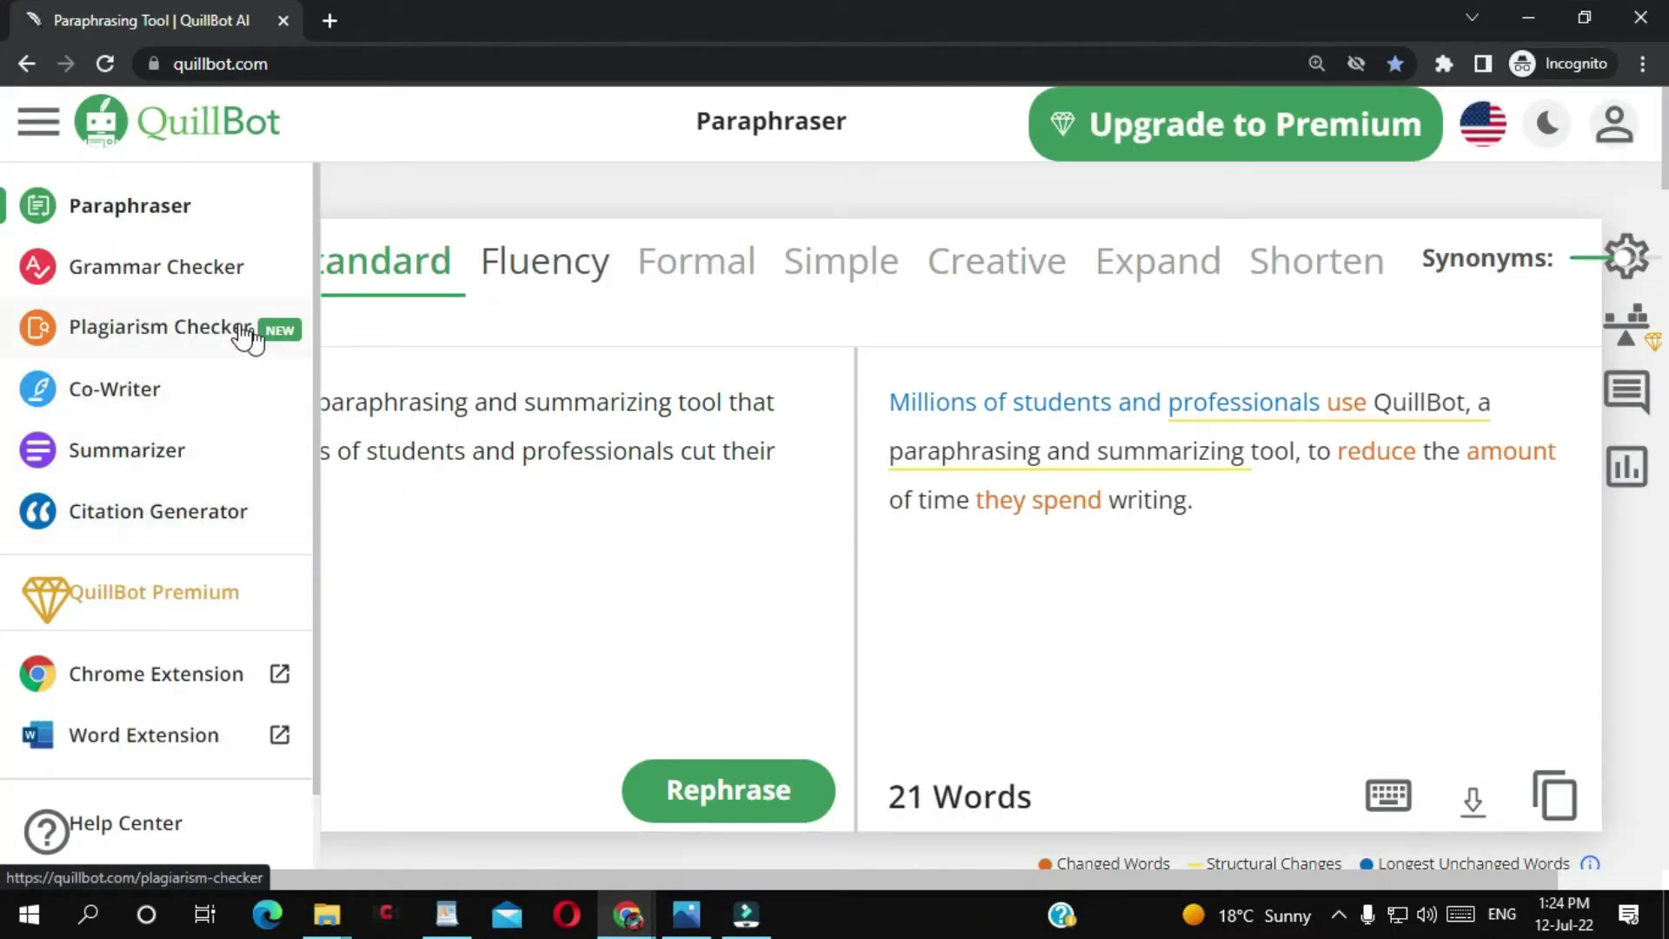
left_click(183, 333)
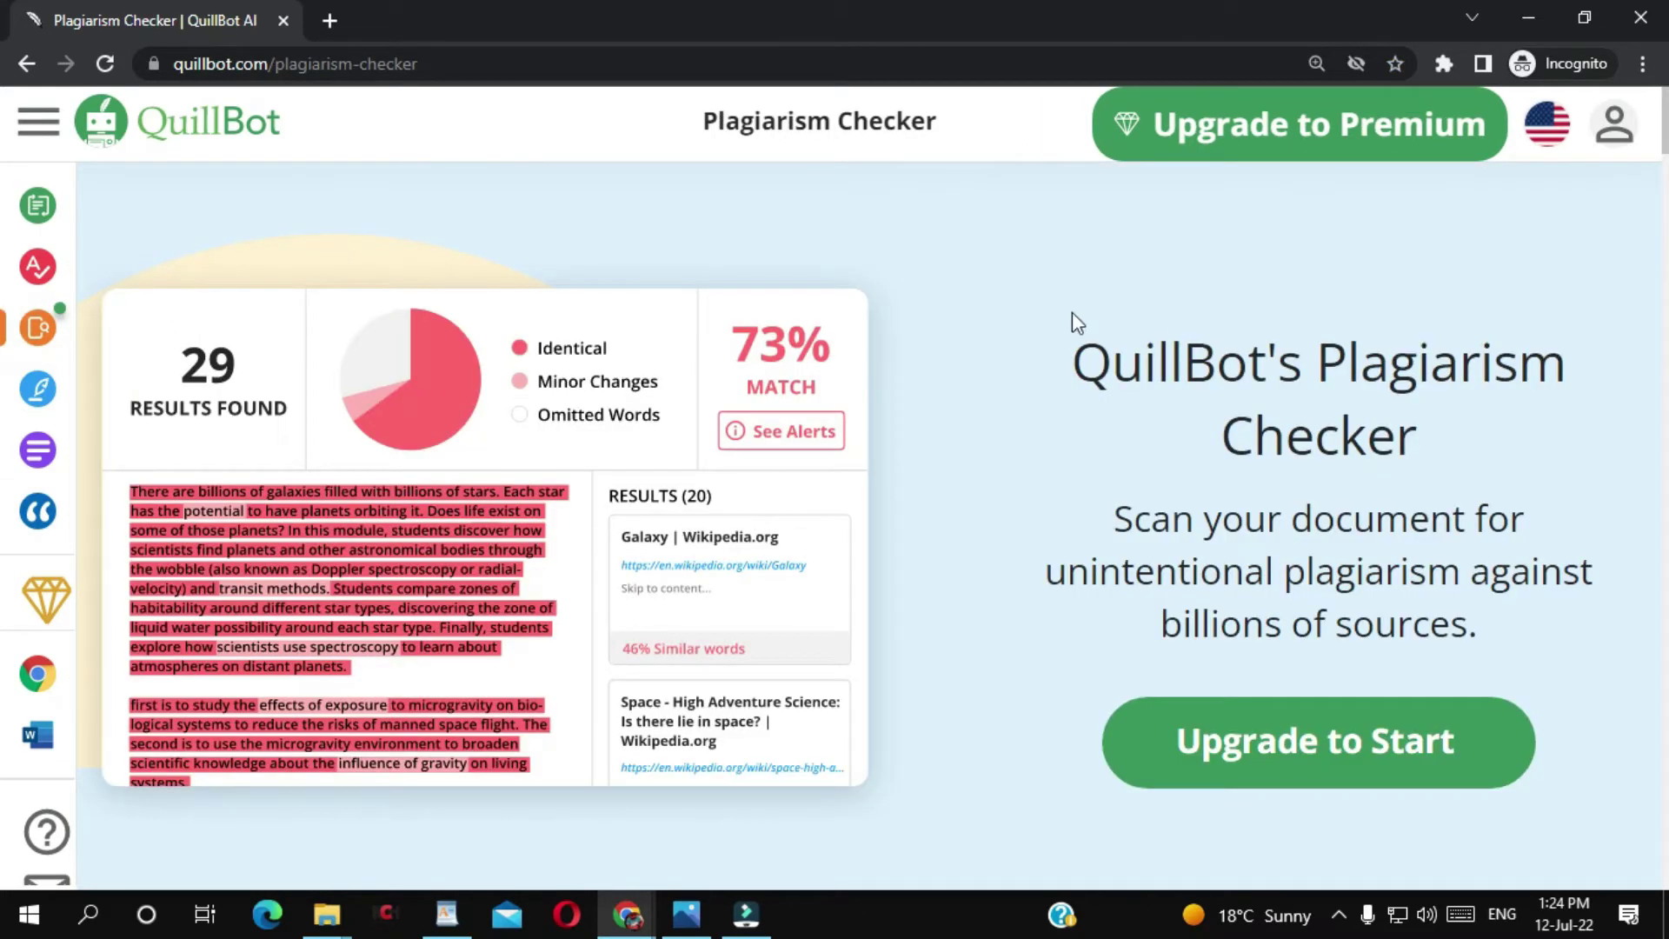
left_click(34, 61)
left_click_drag(424, 5, 1668, 434)
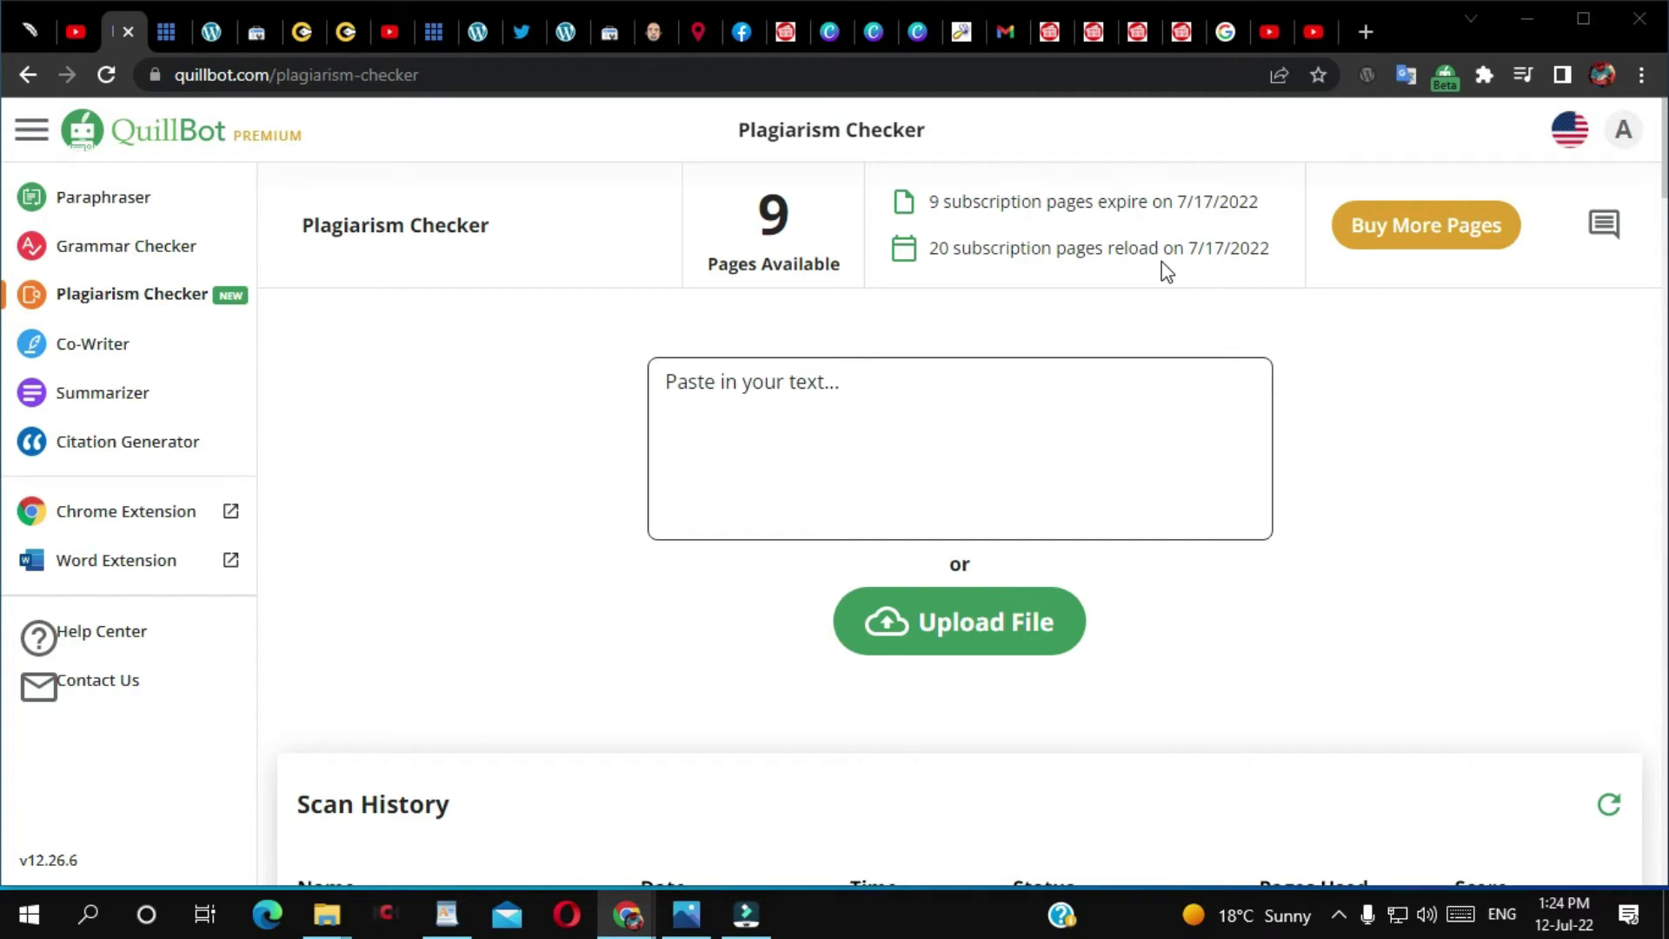
View the offers for buying more Plagiarism Checker pages and close them without ordering.
left_click(1400, 227)
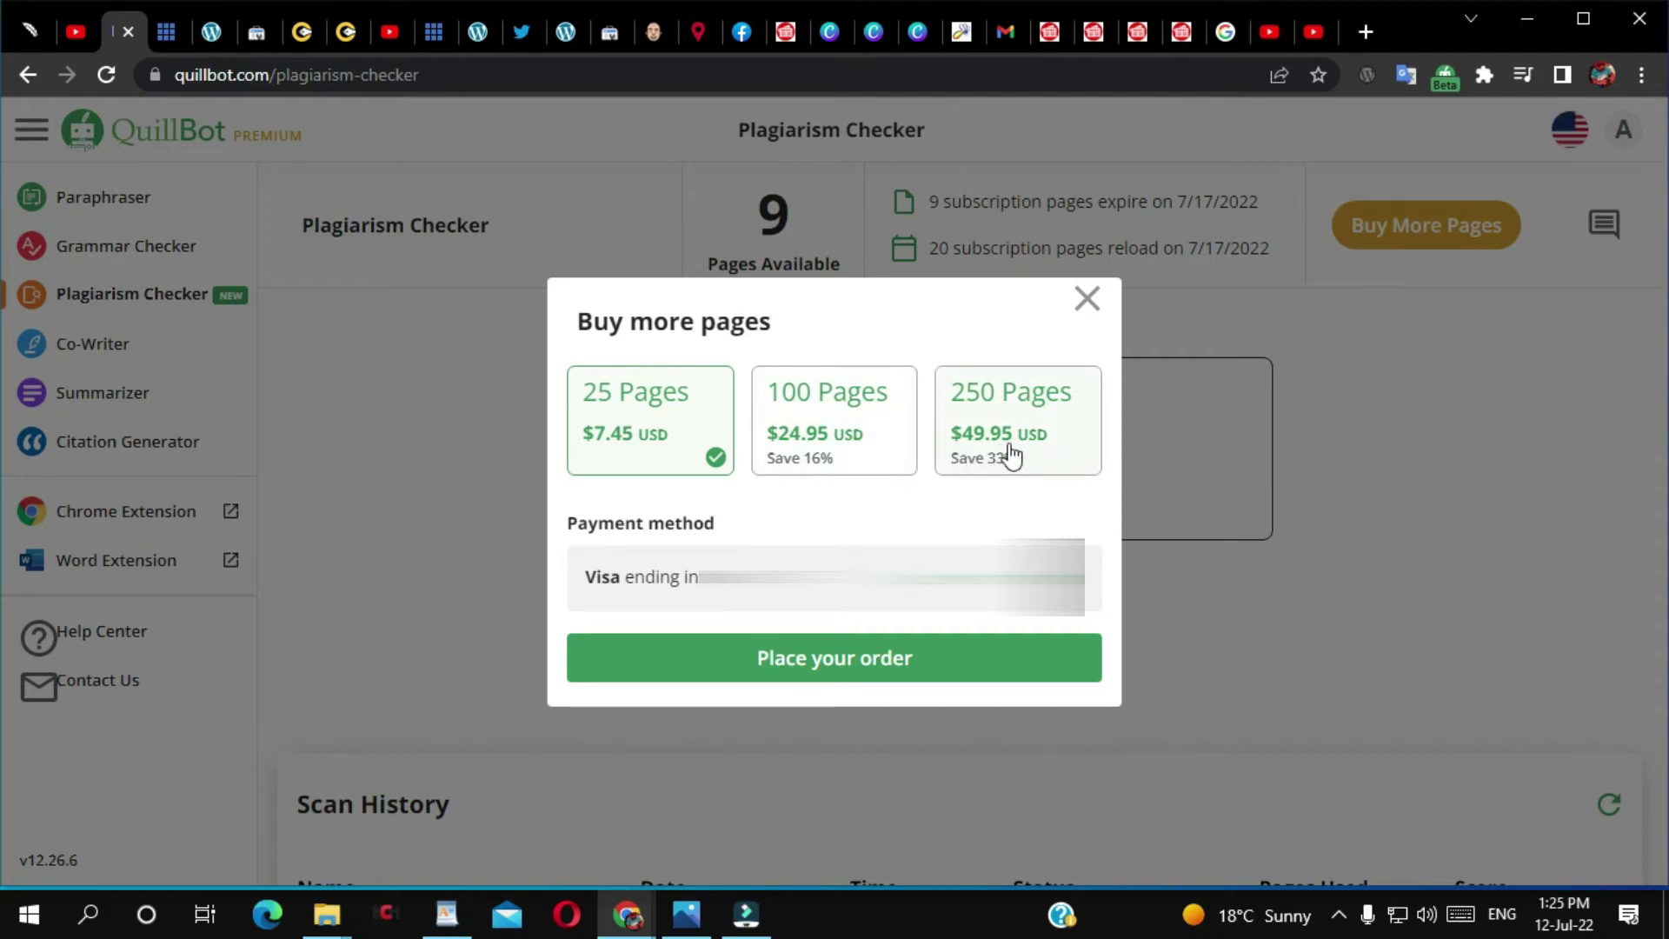
left_click(1085, 299)
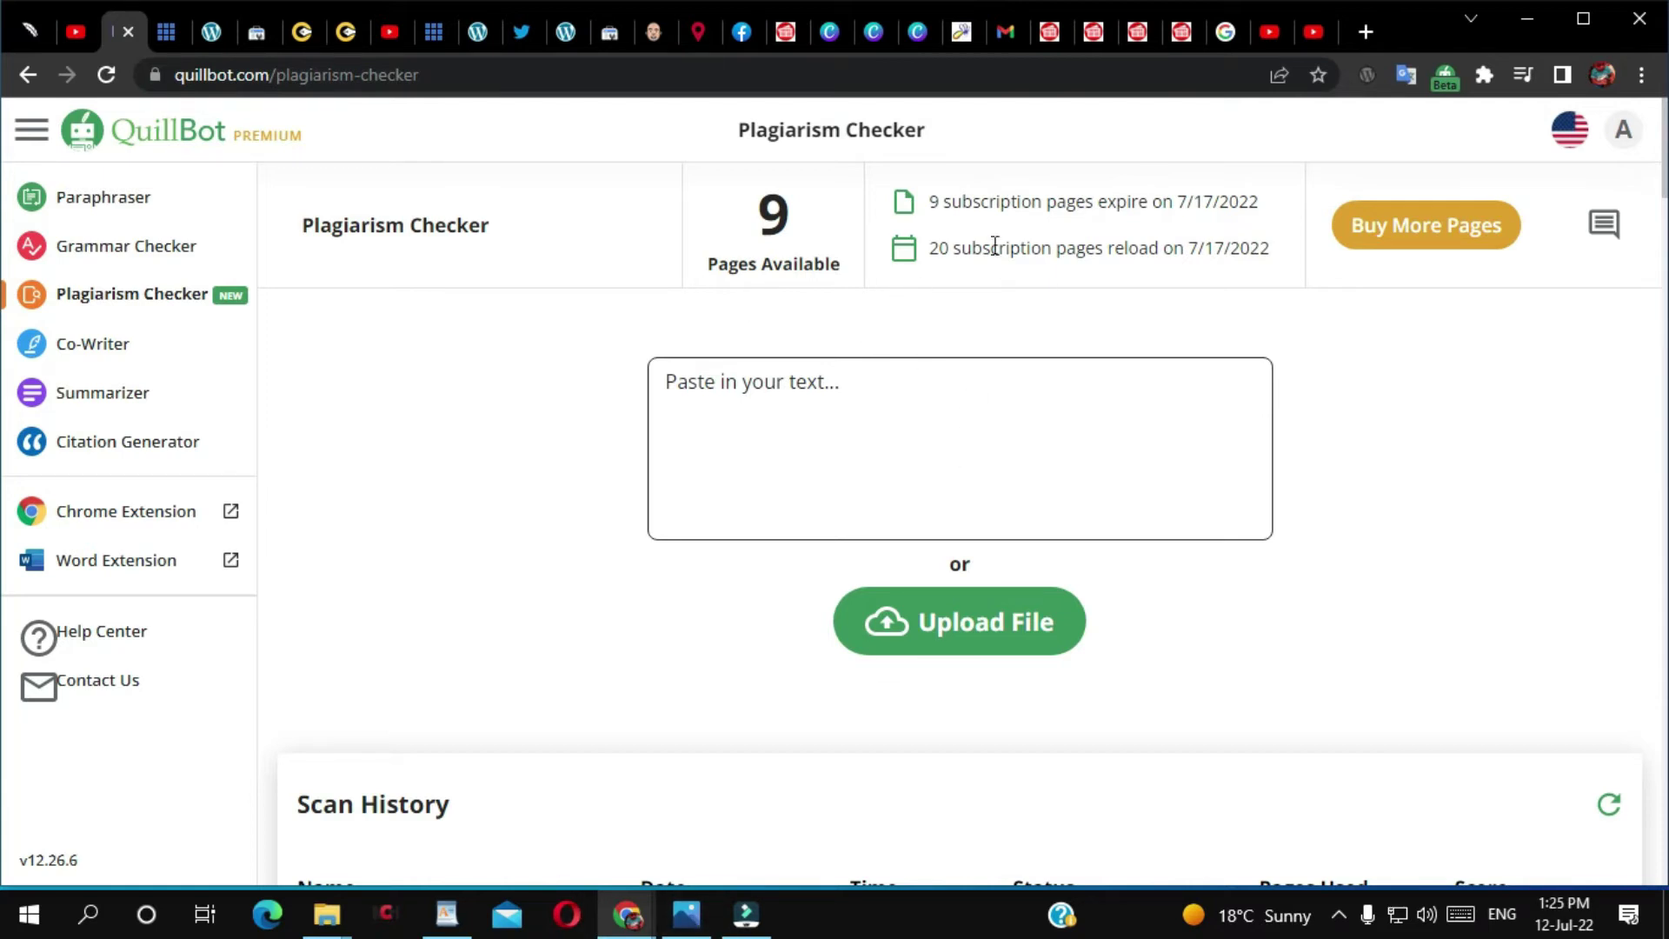
View the Quillbot.PNG image of the premium purchase in the photo viewer and move it off the browser.
left_click(686, 921)
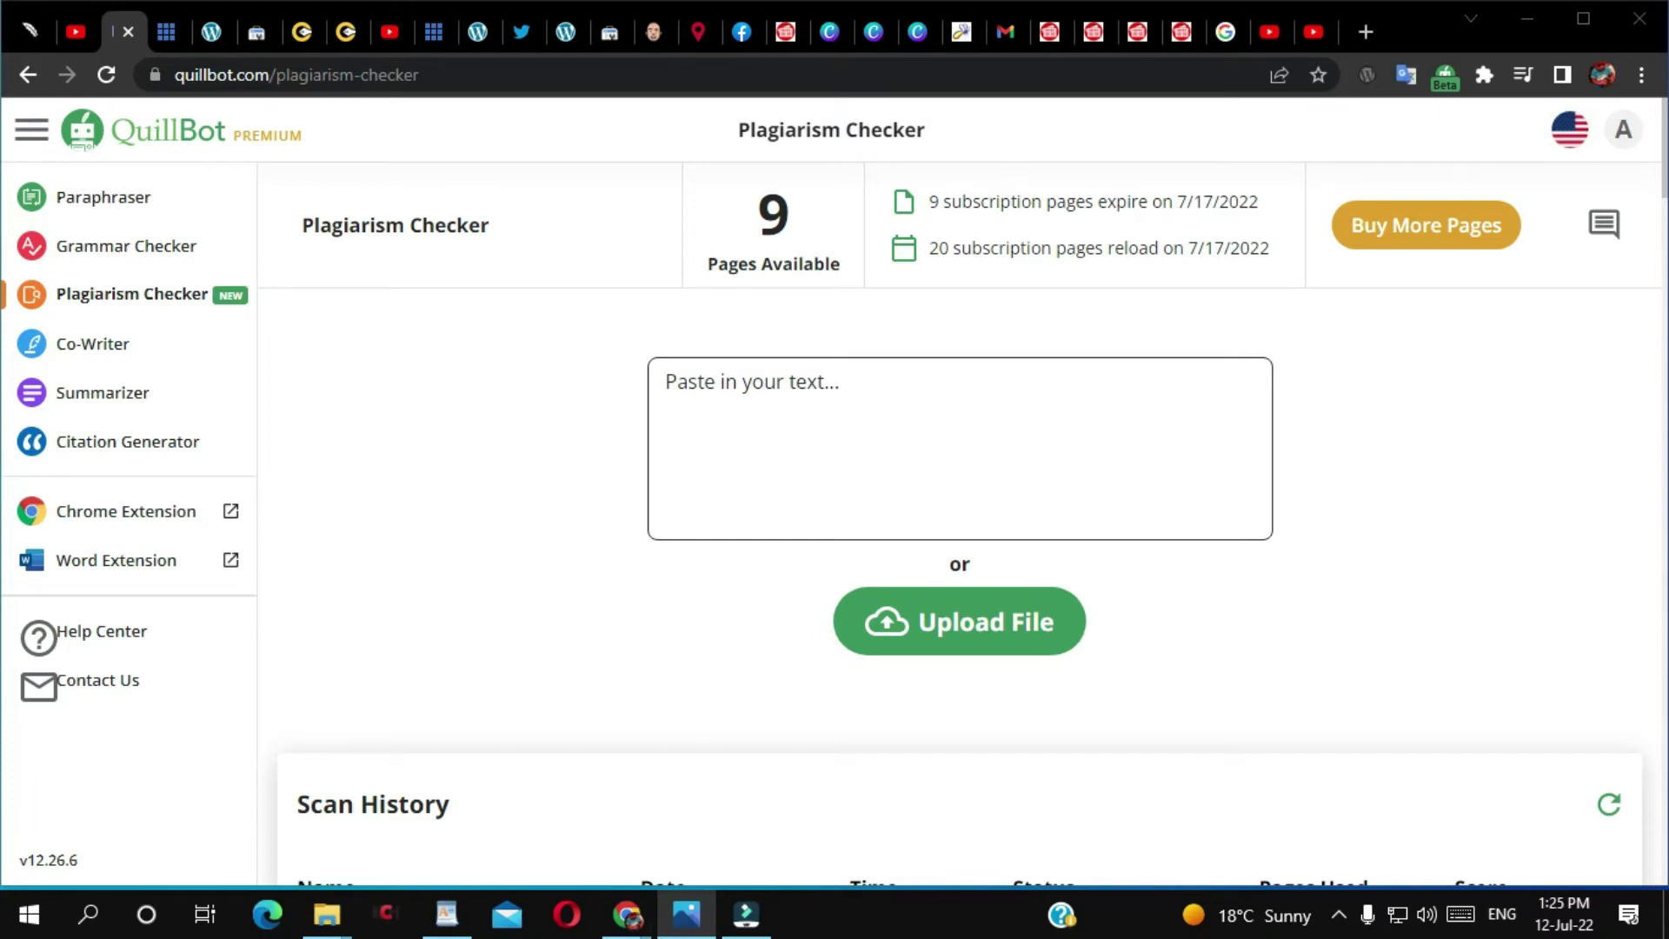
left_click(1136, 252)
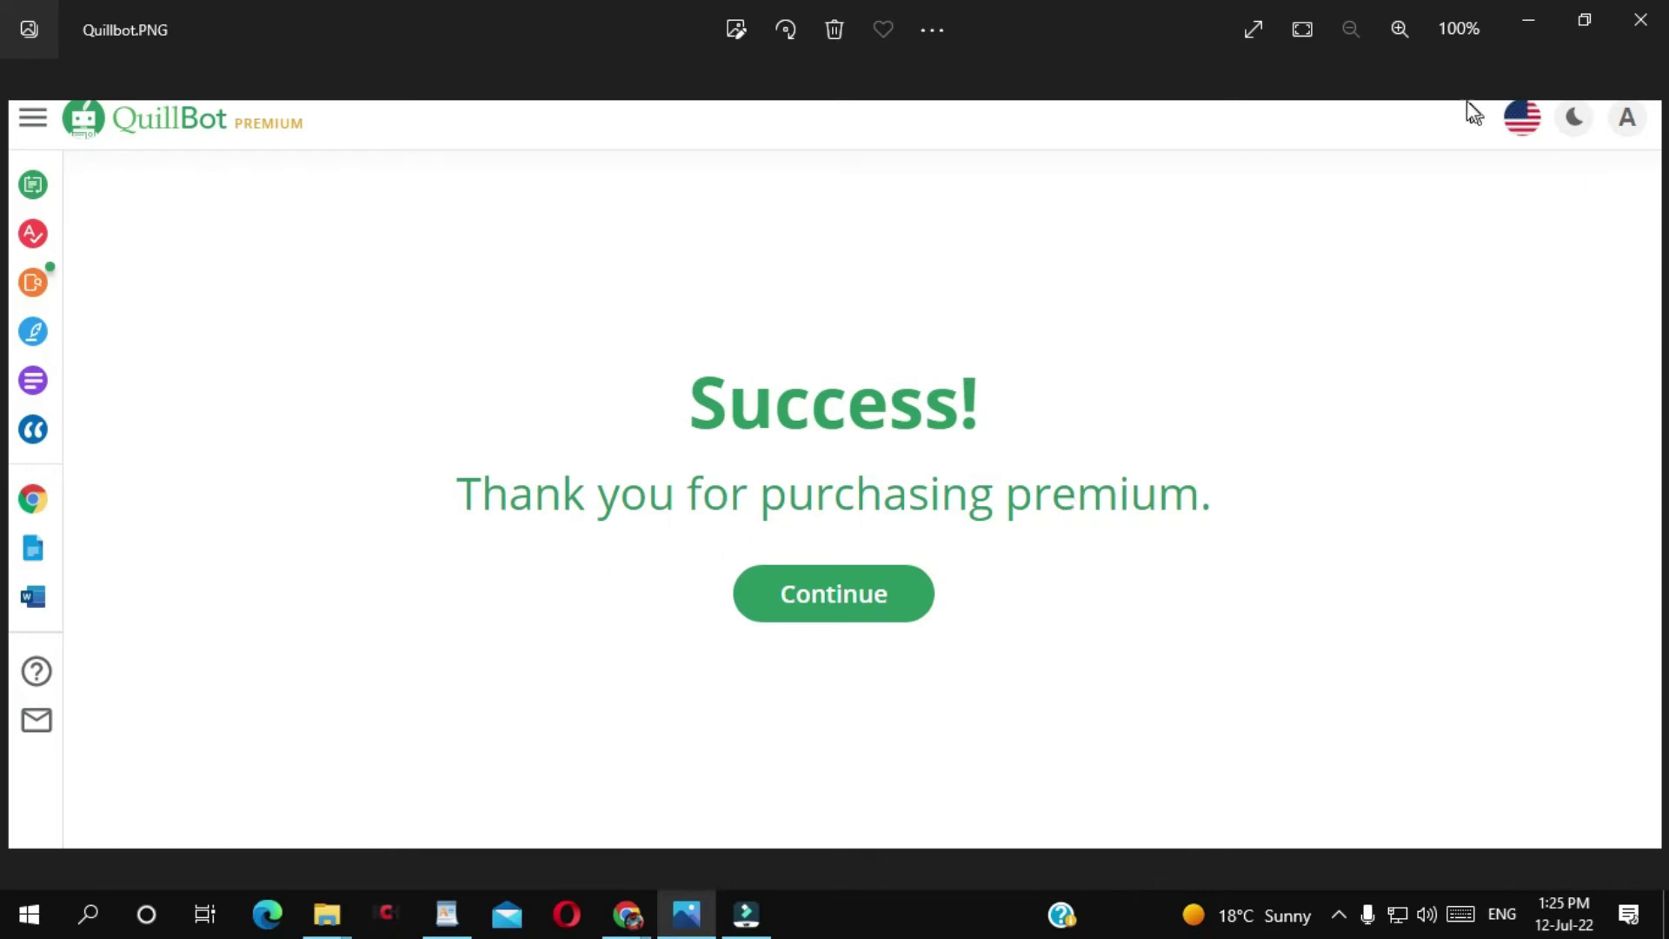
left_click_drag(984, 13, 1113, 172)
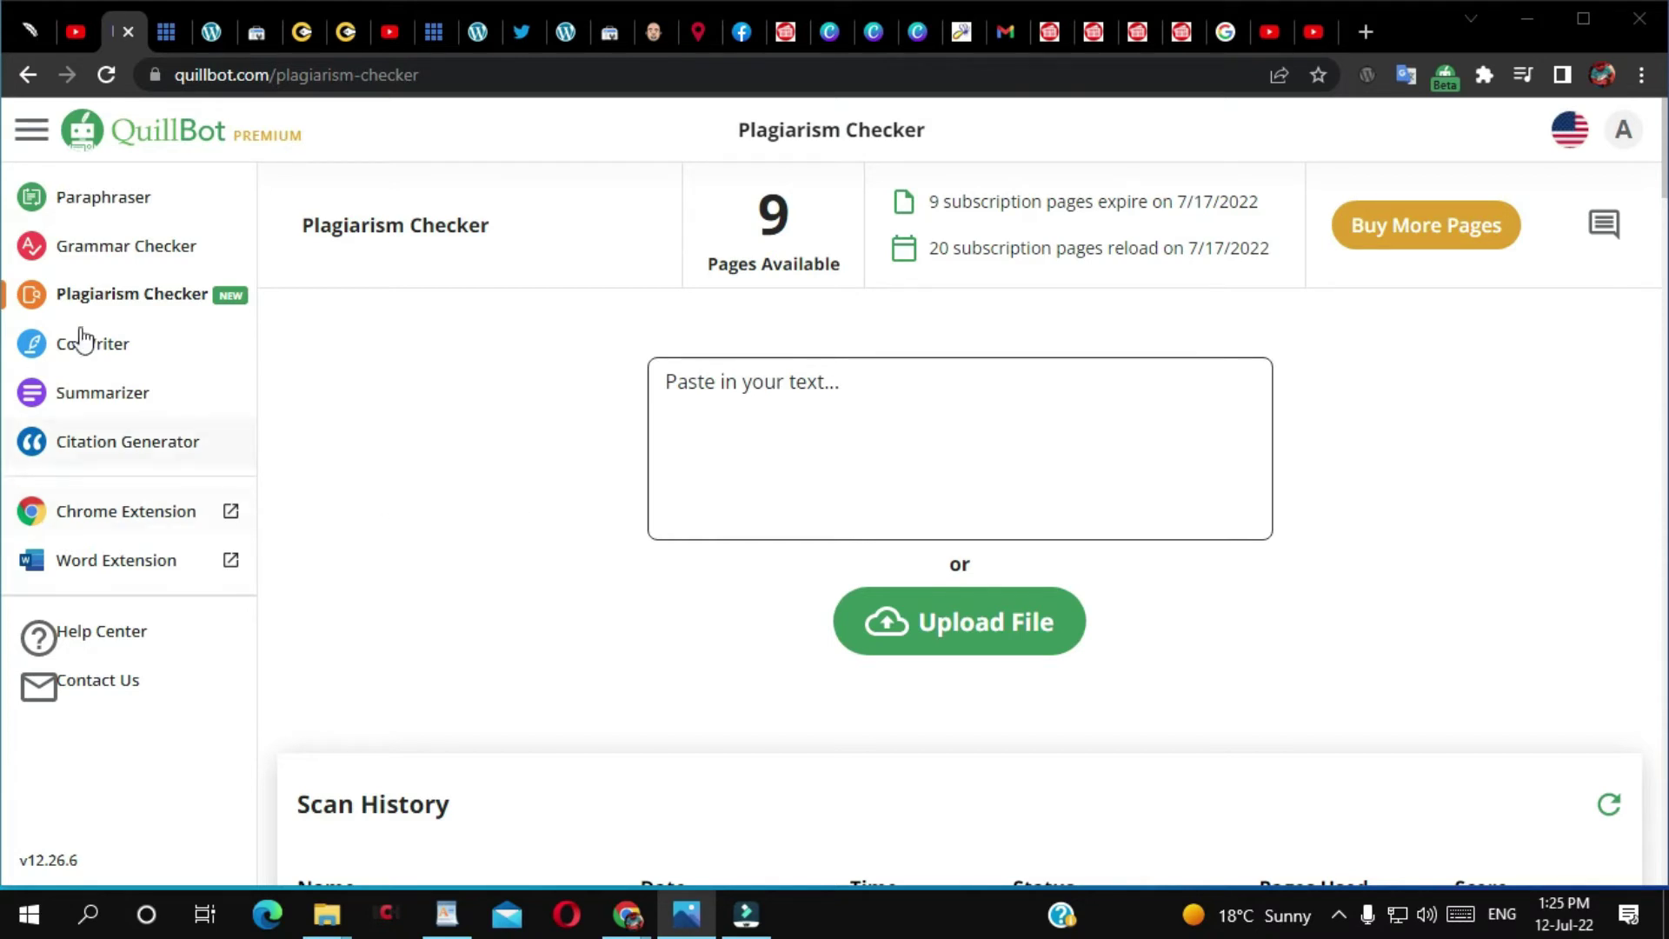
Open the Co-Writer in the premium window and examine the research results for the sentence.
left_click(116, 348)
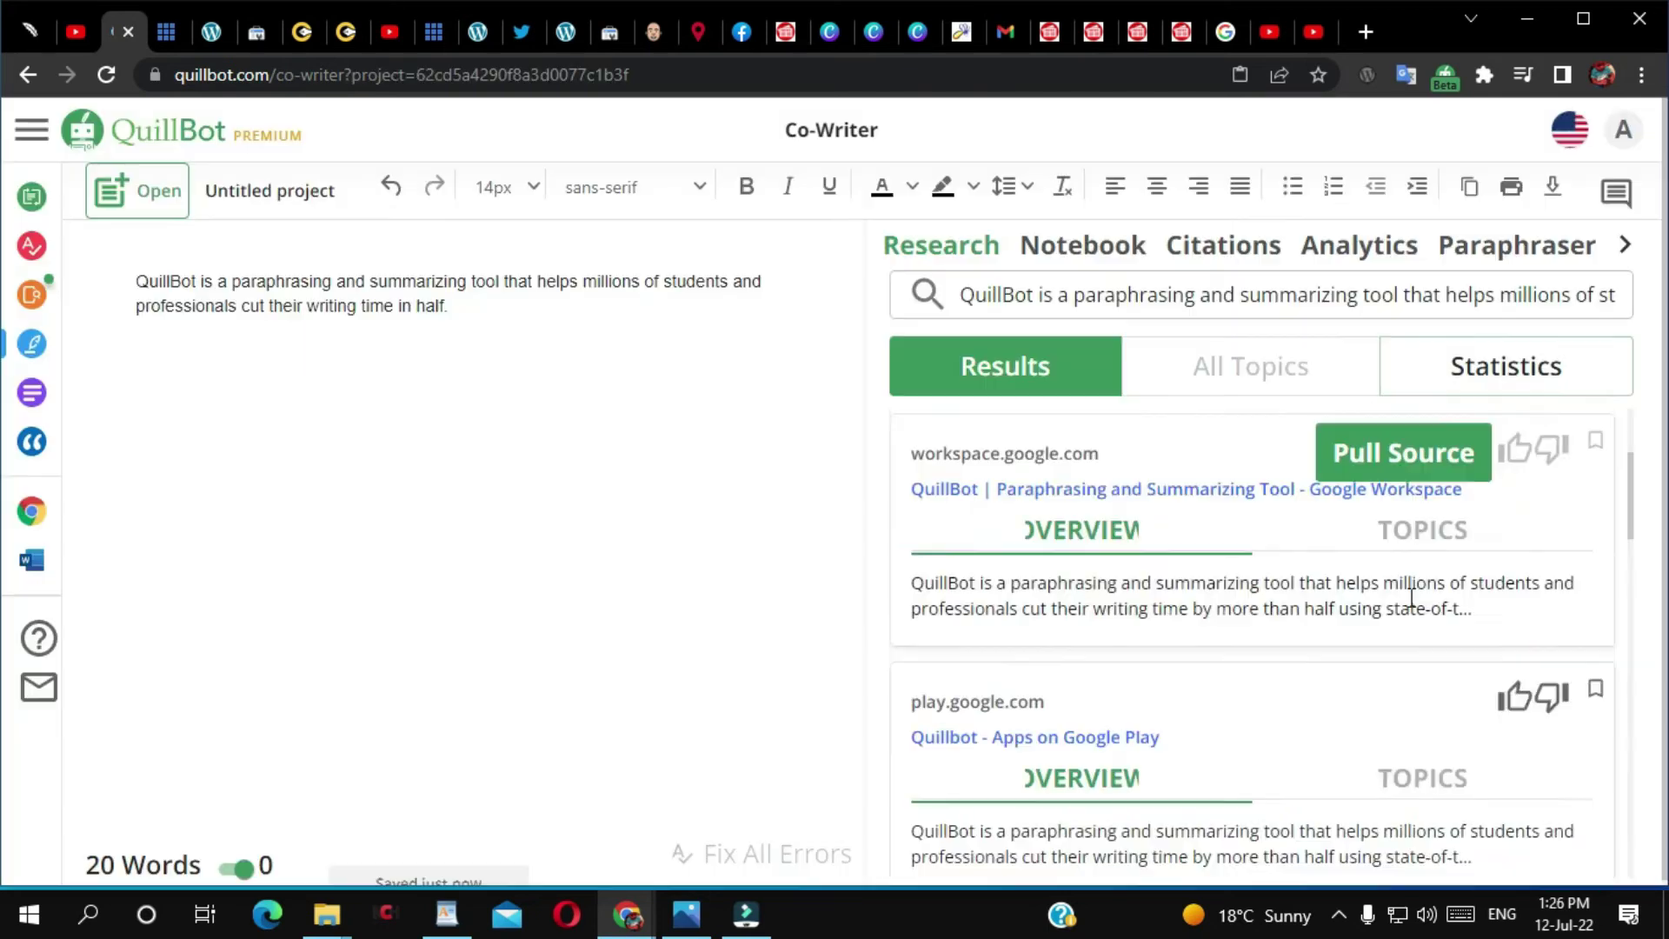
scroll(1328, 612, "down", 1)
scroll(1328, 612, "down", 1)
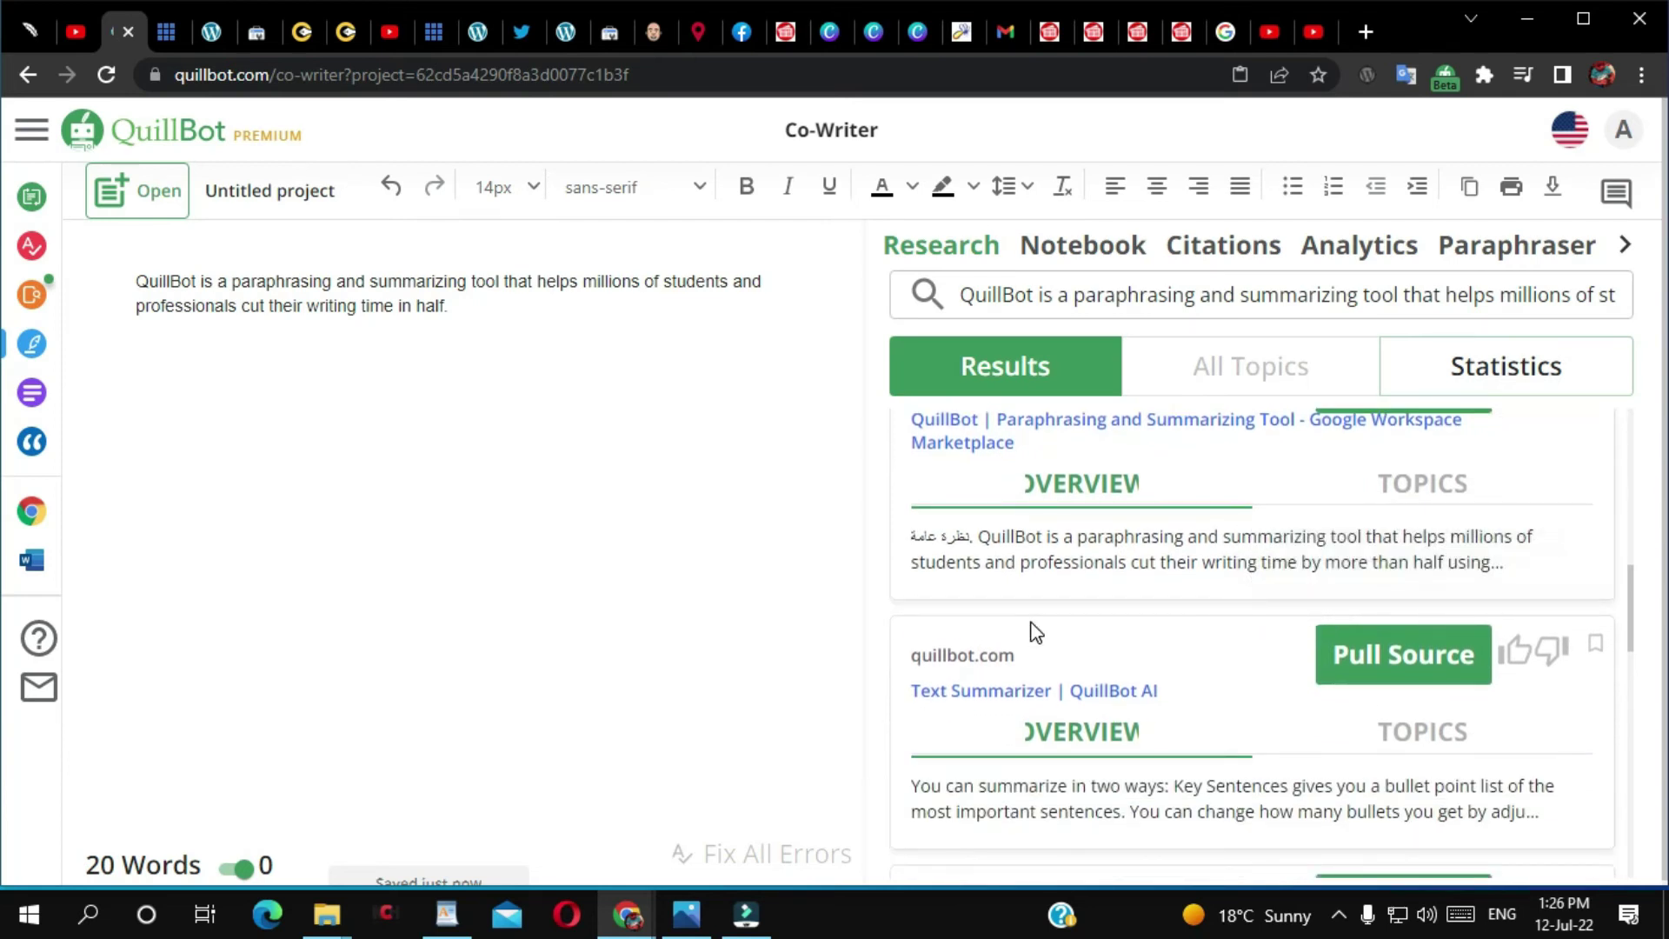
scroll(1097, 661, "down", 3)
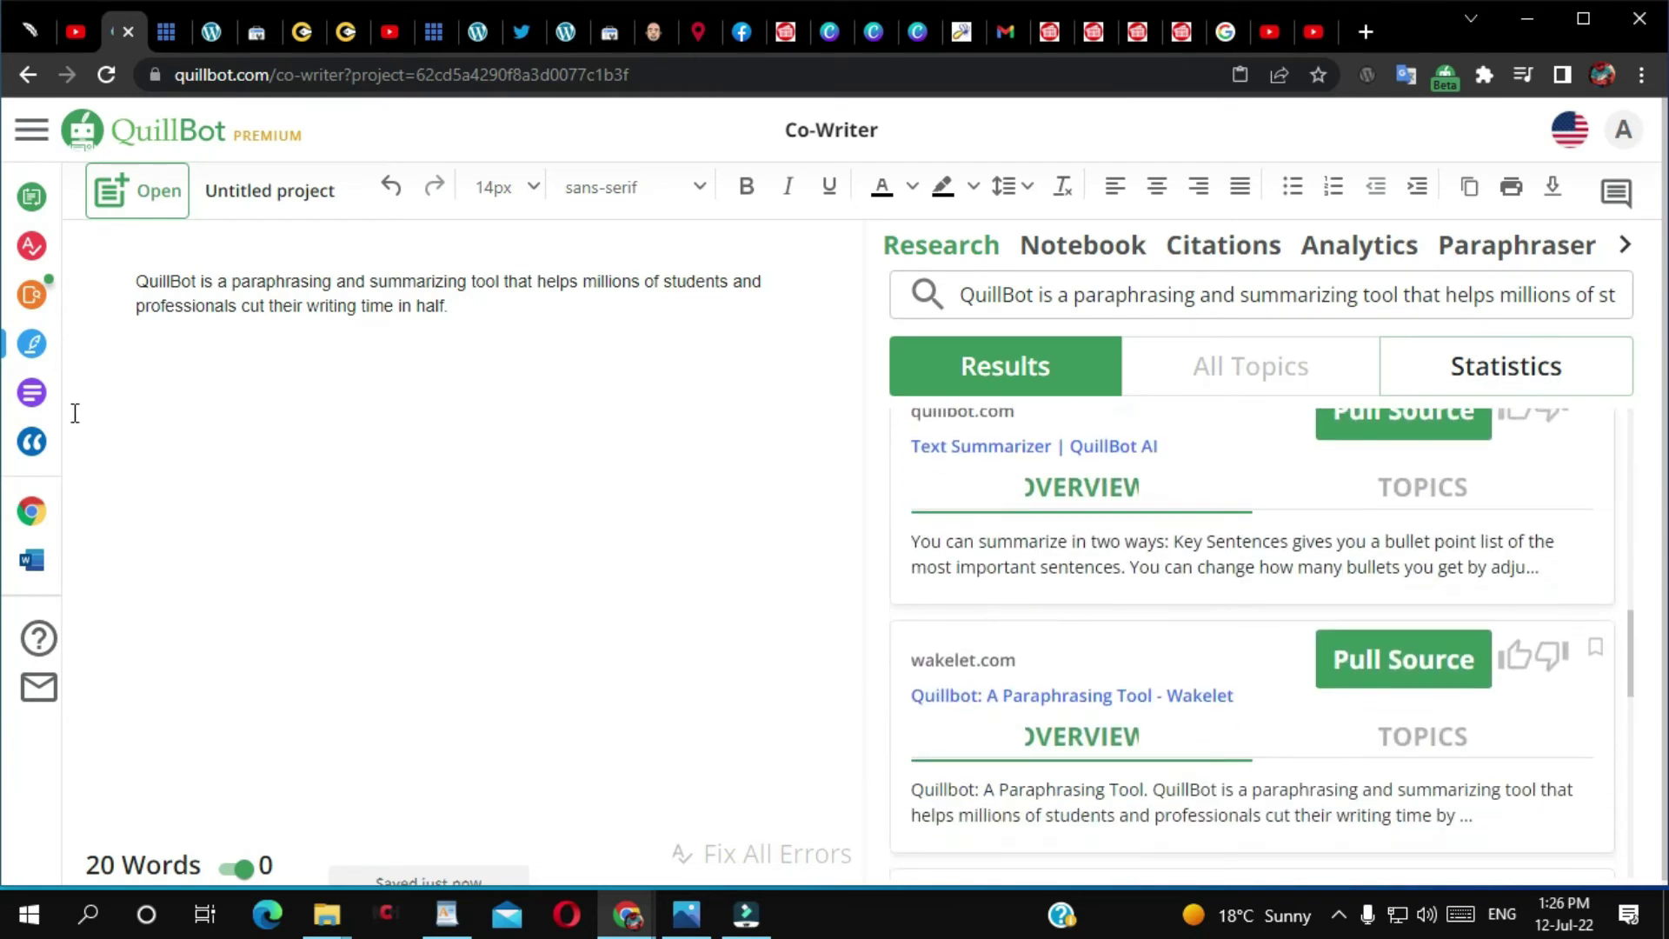
Check whether the free incognito window gives access to the Co-Writer, reopen its Paraphraser and switch back to the premium window.
mouse_move(26, 350)
left_click_drag(0, 224, 831, 193)
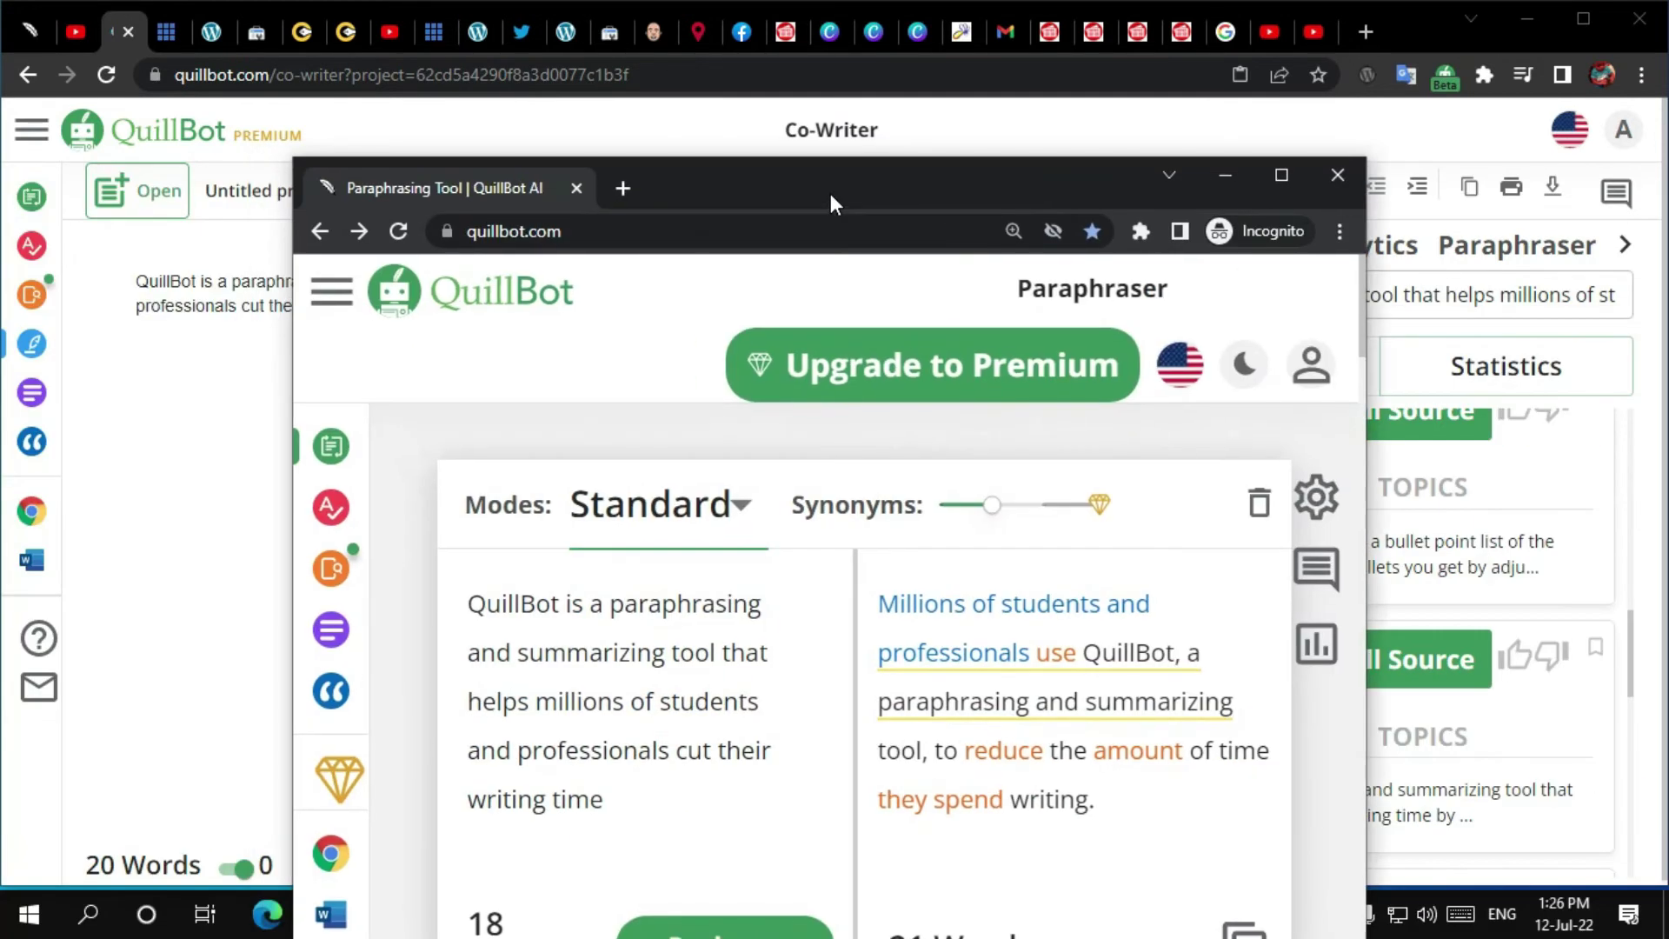
double_click(831, 193)
mouse_move(39, 401)
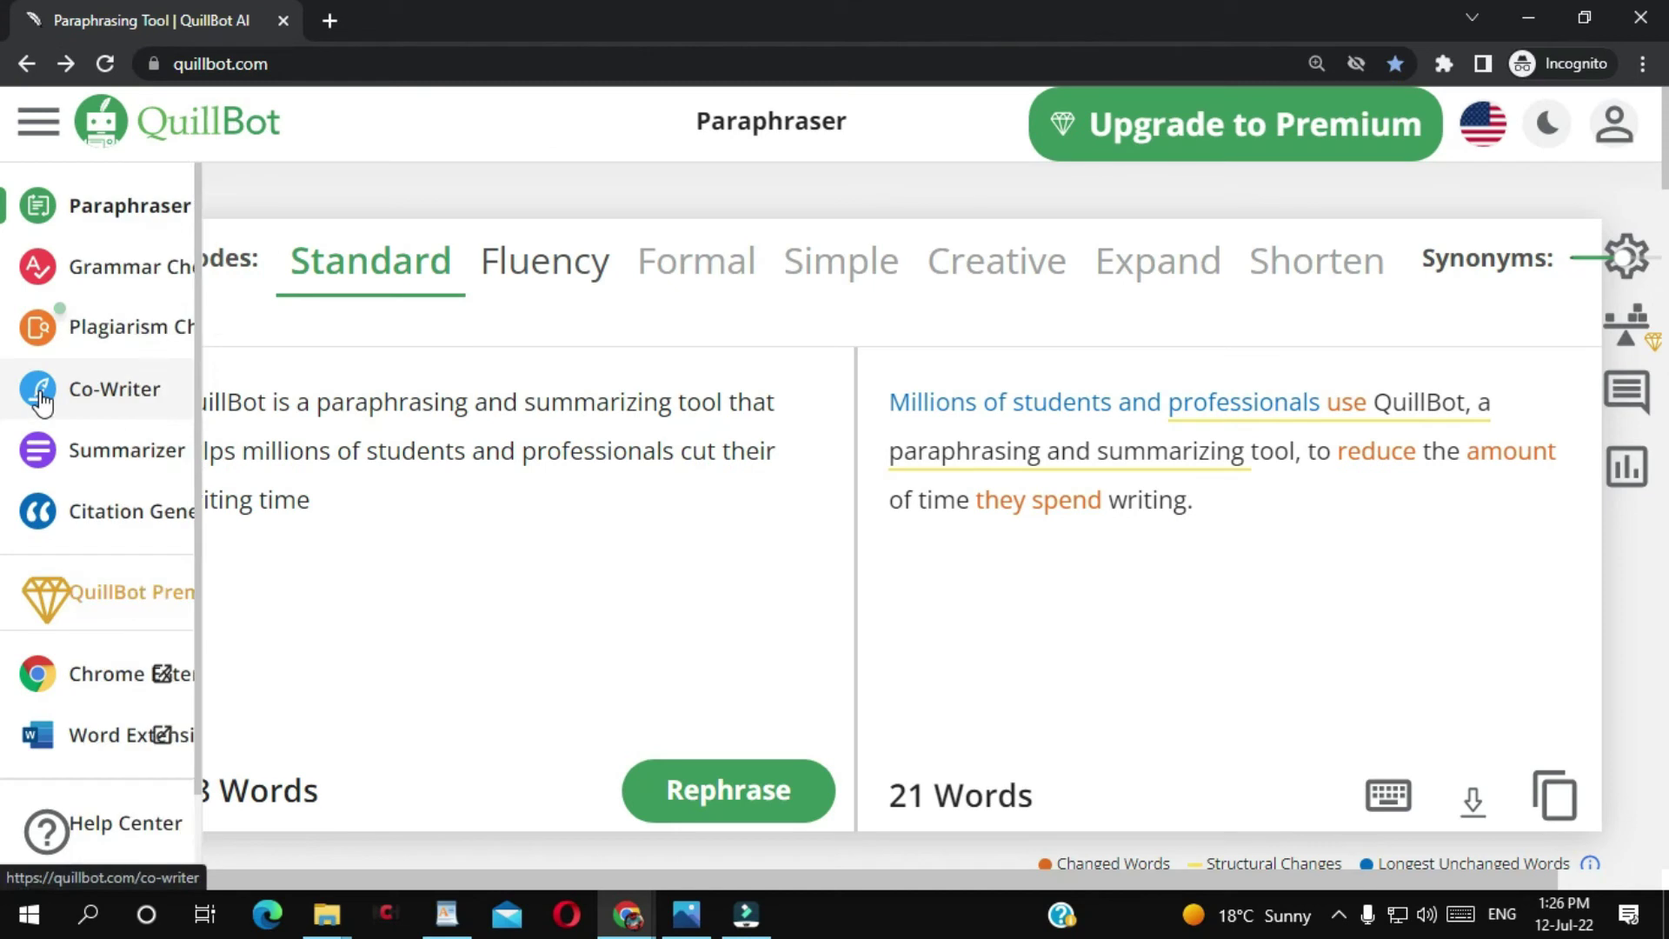
left_click(112, 396)
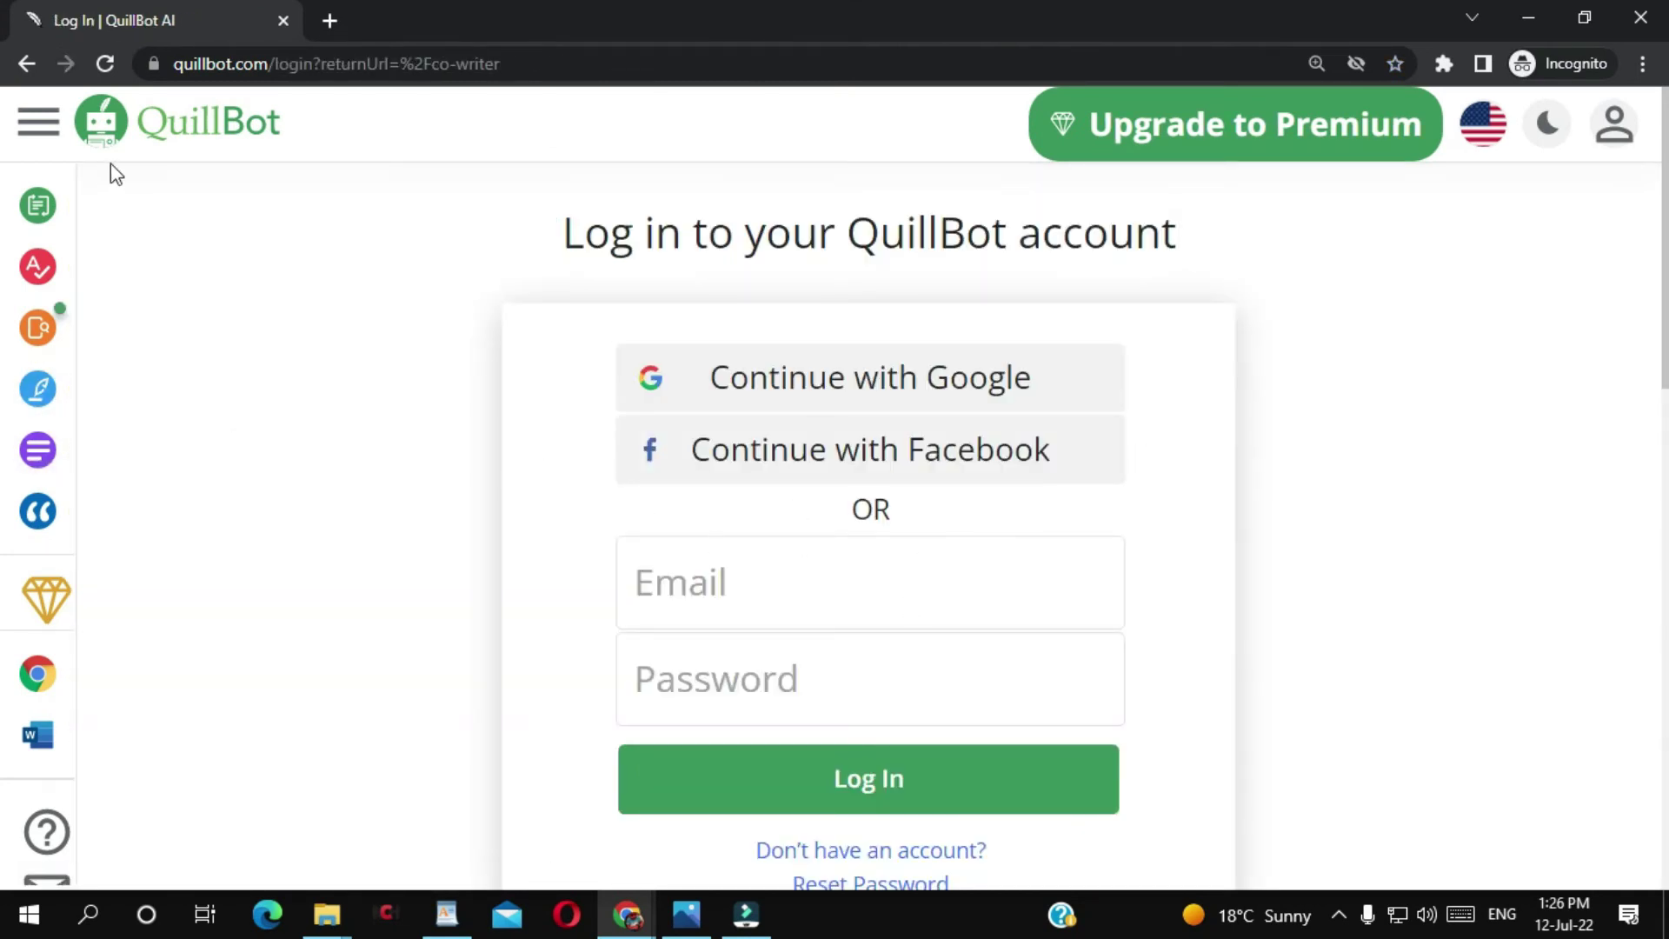
left_click(159, 130)
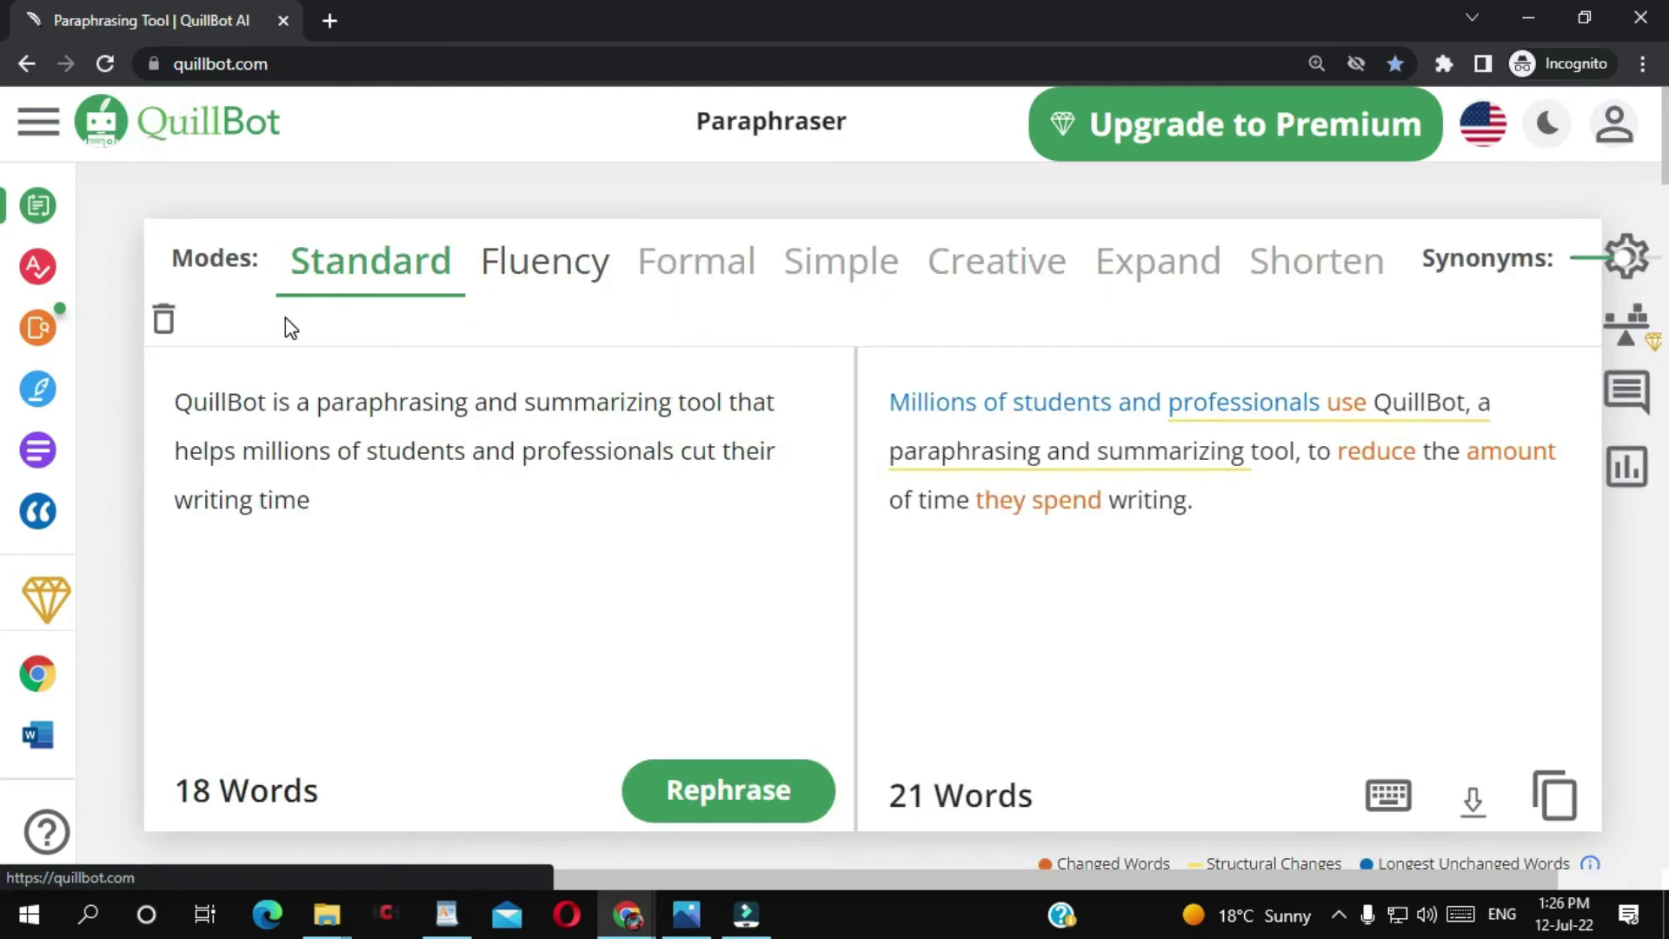
double_click(490, 3)
key("alt+Tab")
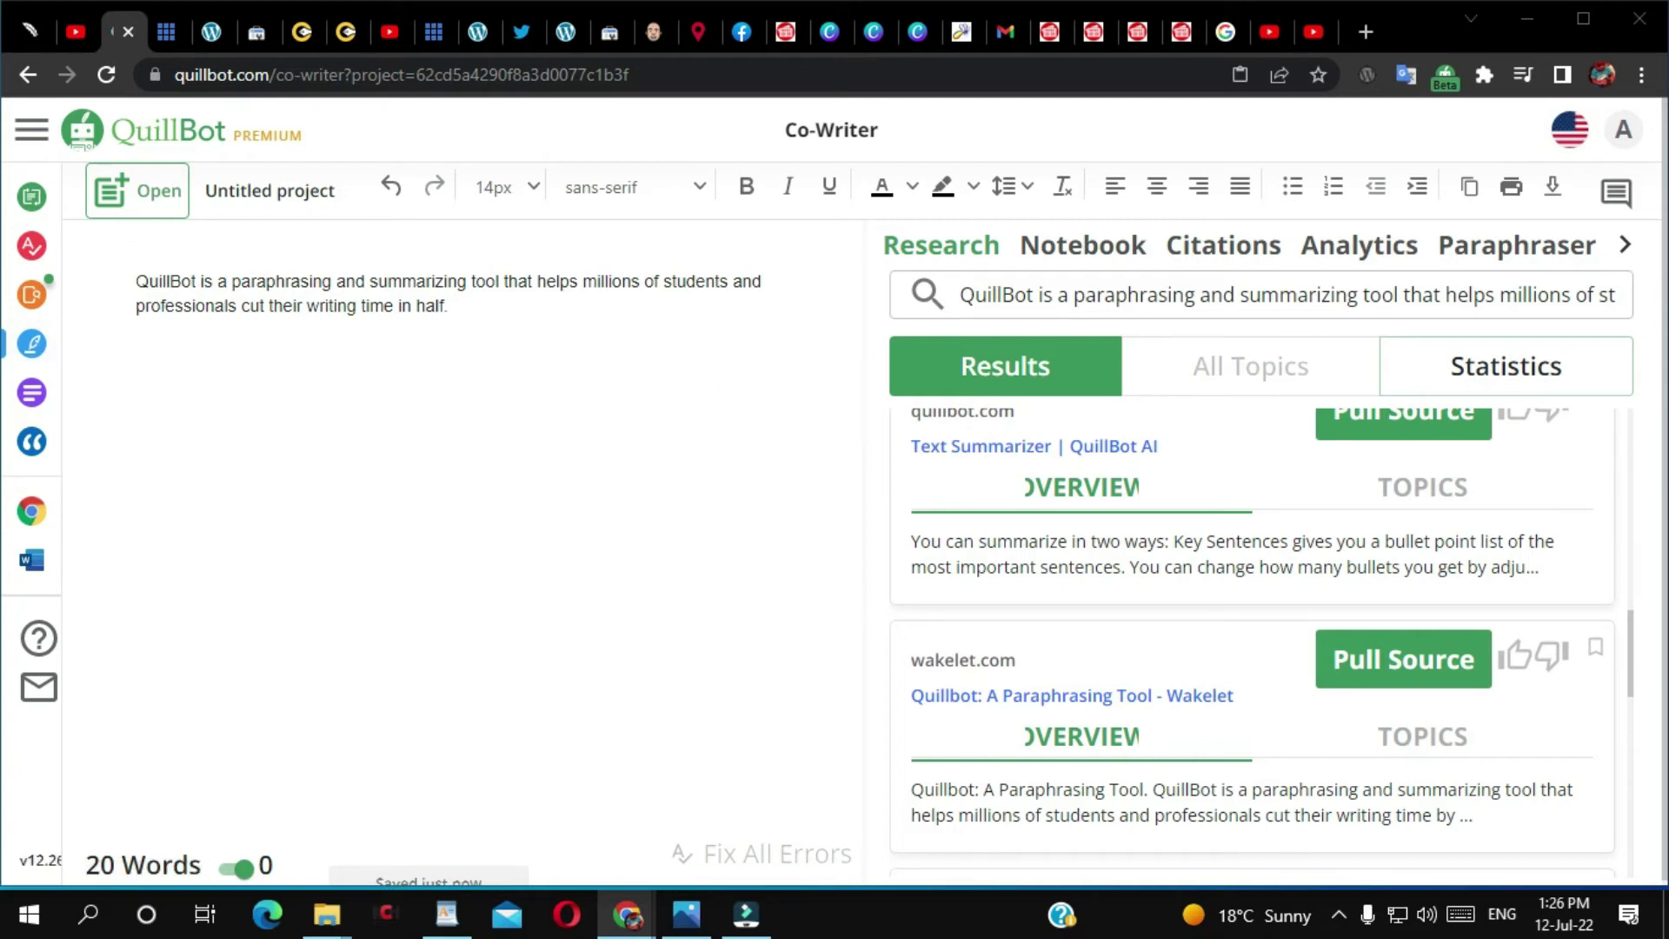
Return to the premium Paraphraser and open Compare Modes for the Fluency paraphrase of the sentence.
mouse_move(35, 404)
left_click(40, 202)
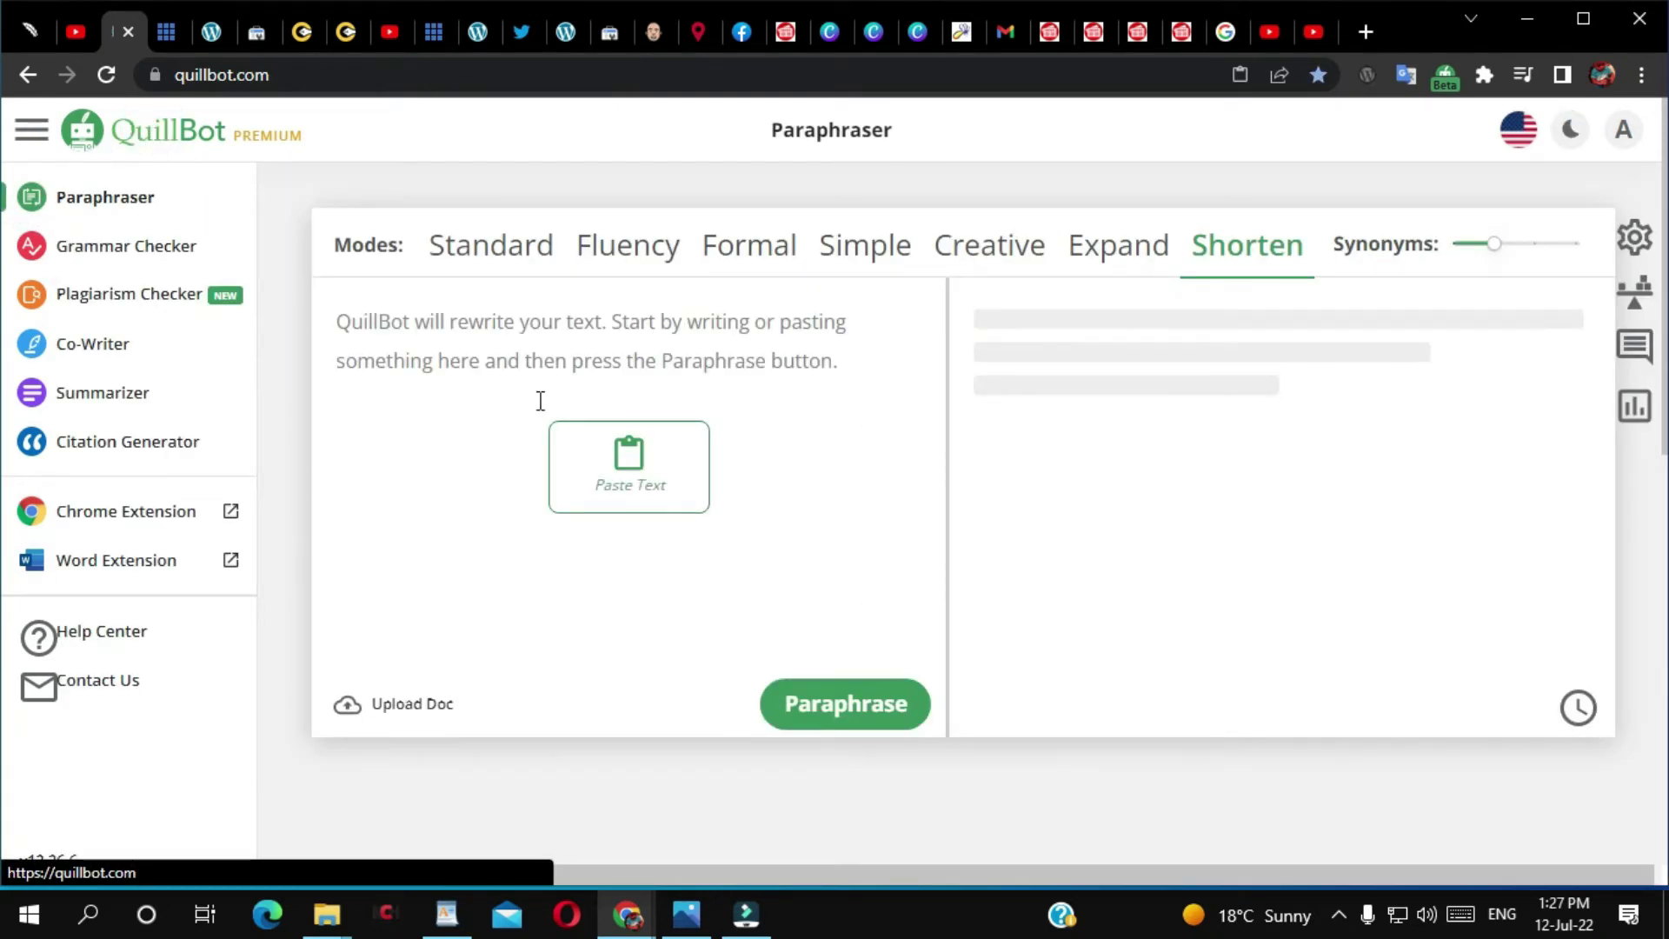
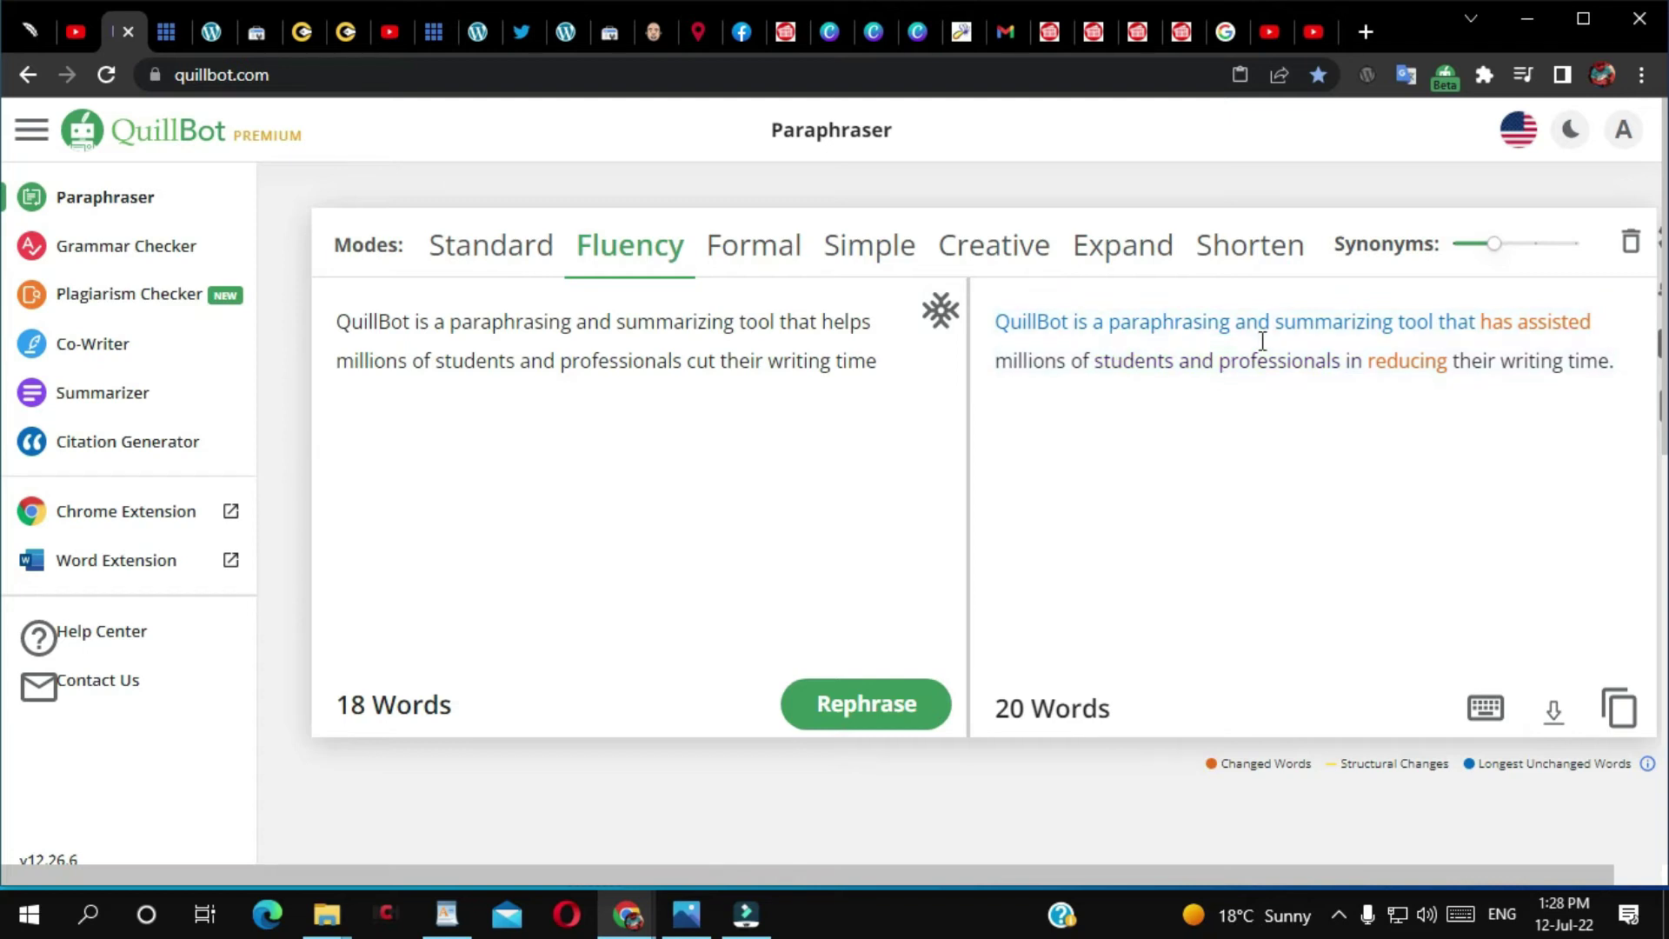
left_click(1660, 346)
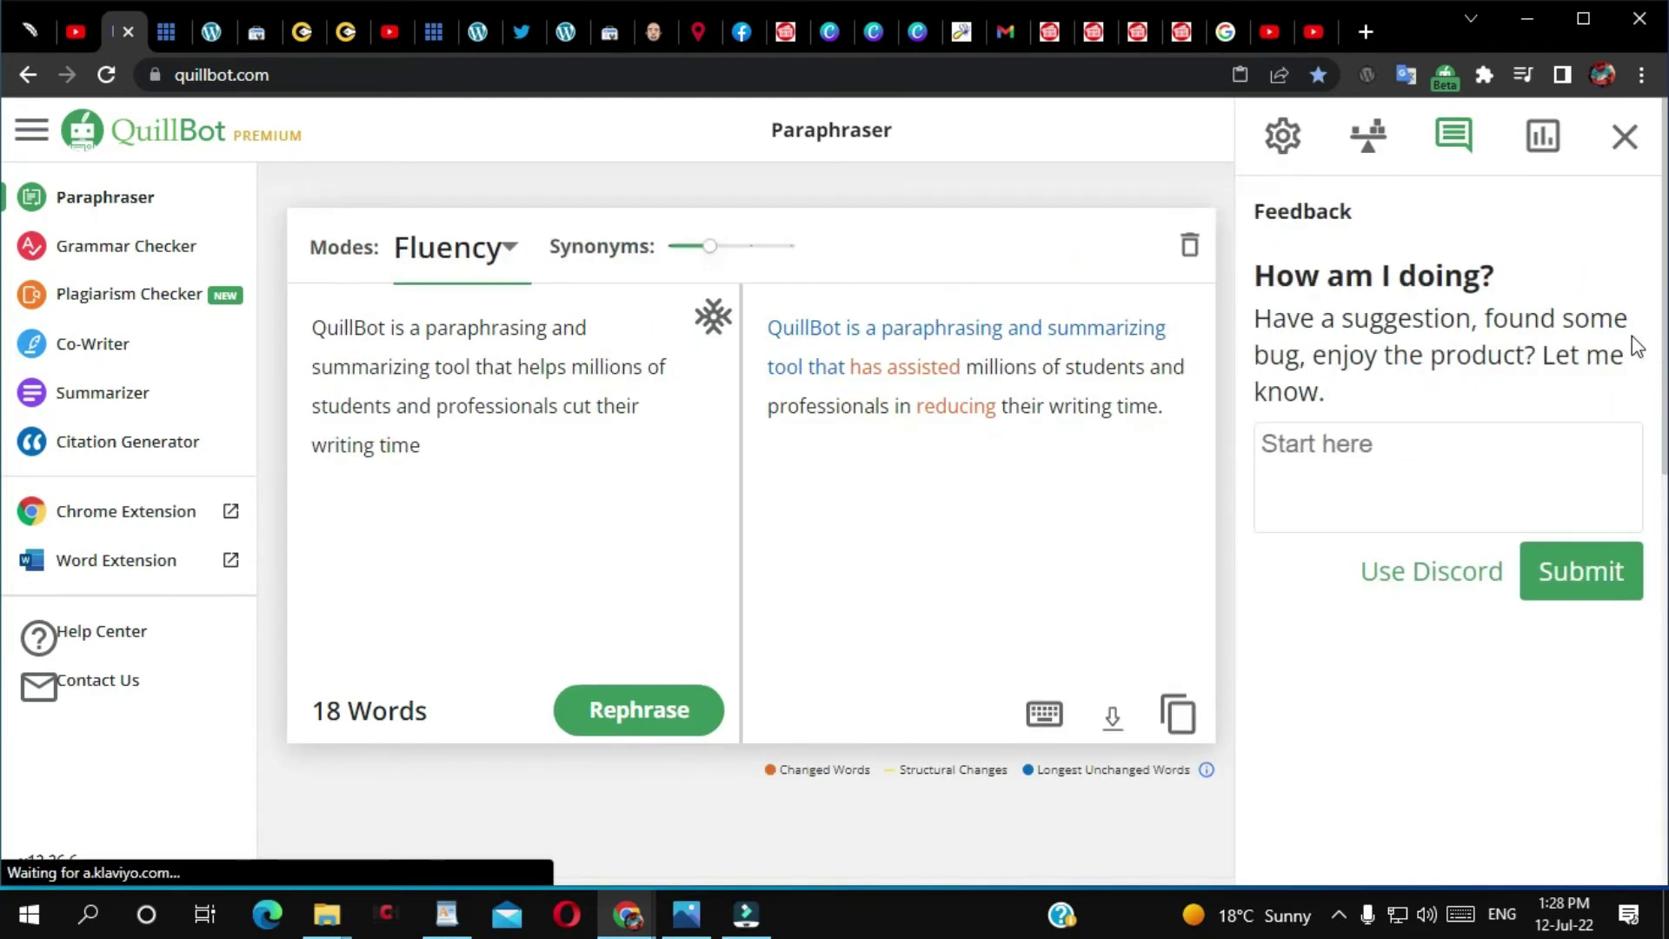
left_click(1366, 139)
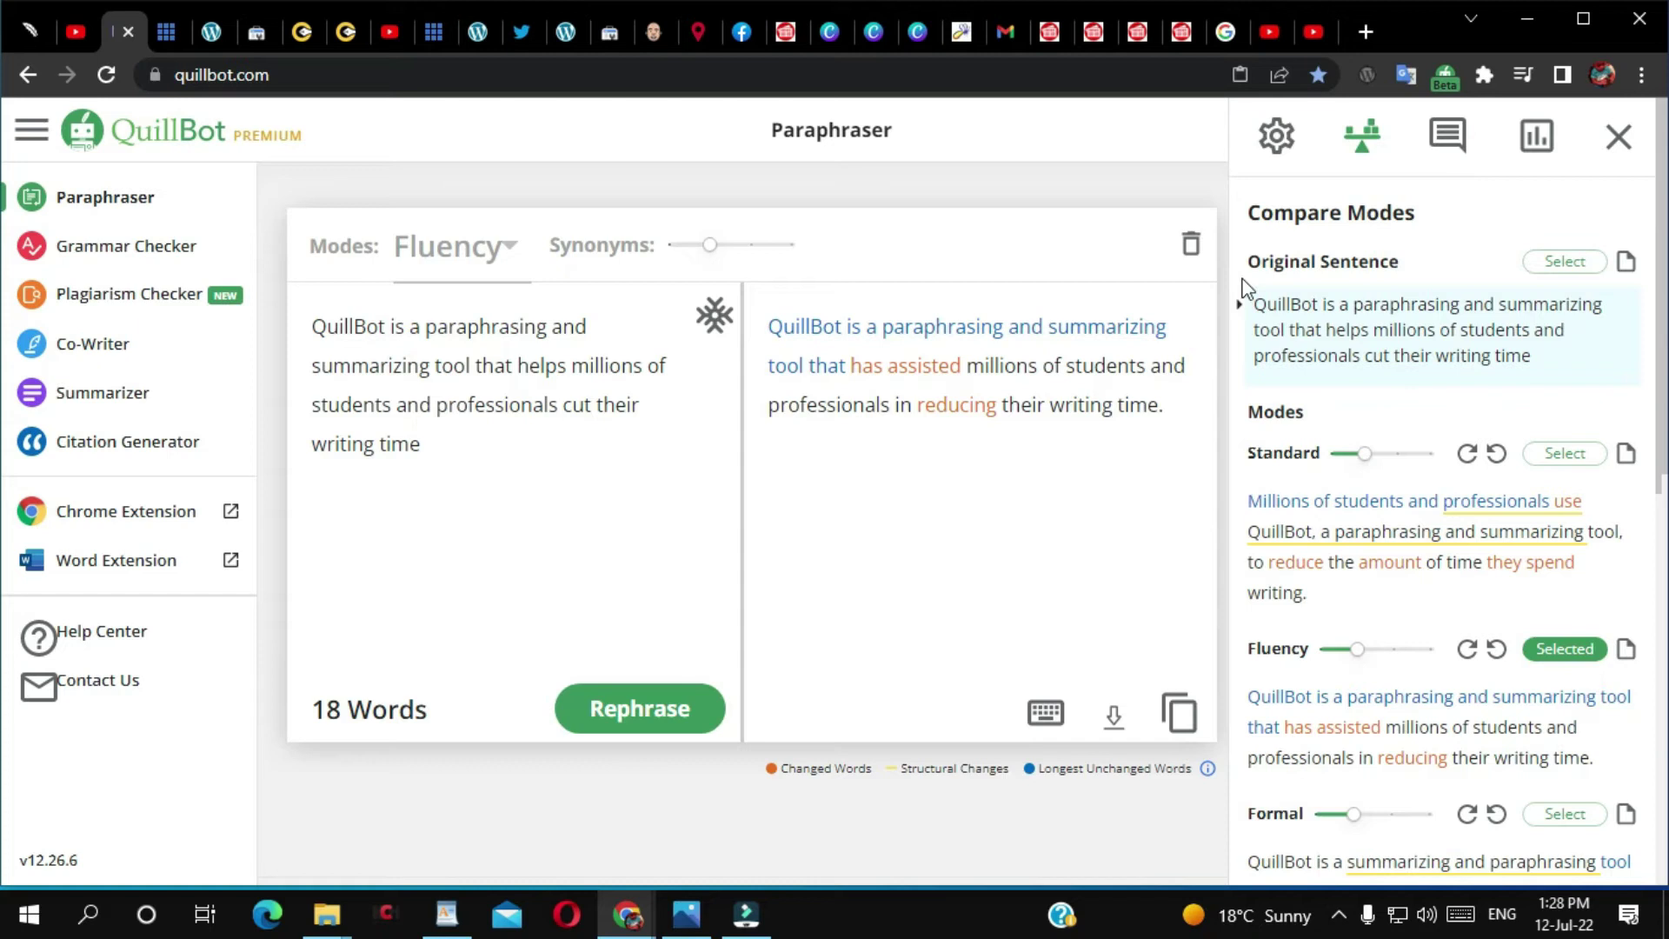
Examine the original sentence and its paraphrases in Compare Modes, from Standard through Shorten.
left_click_drag(1276, 261, 1416, 261)
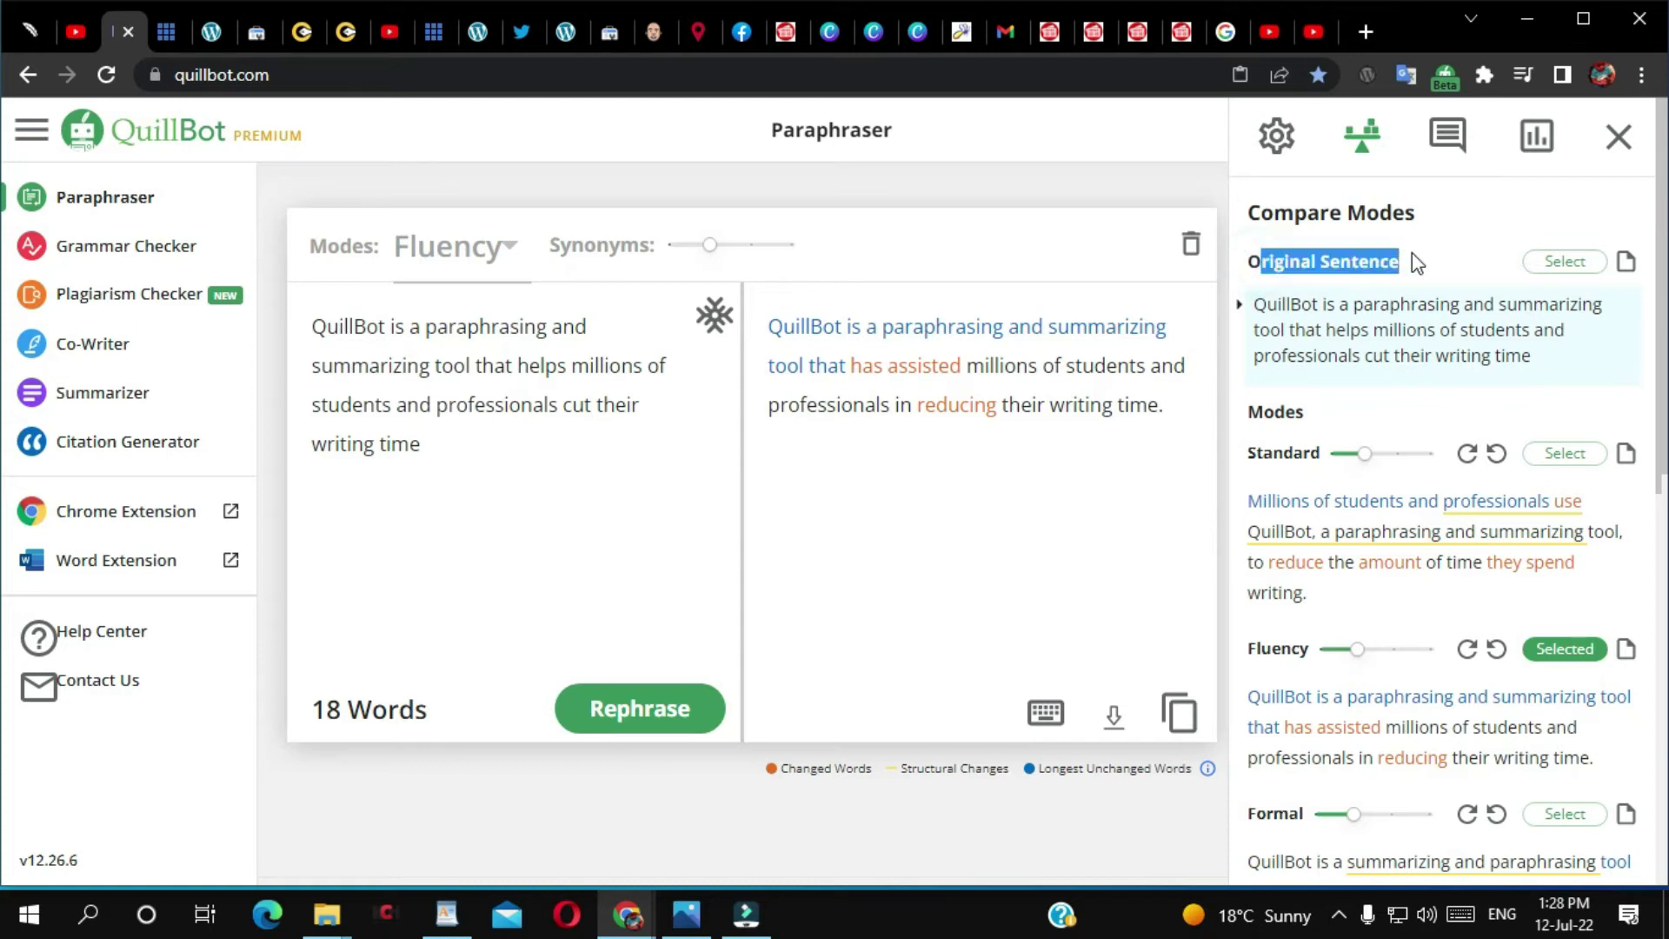
scroll(1440, 506, "down", 1)
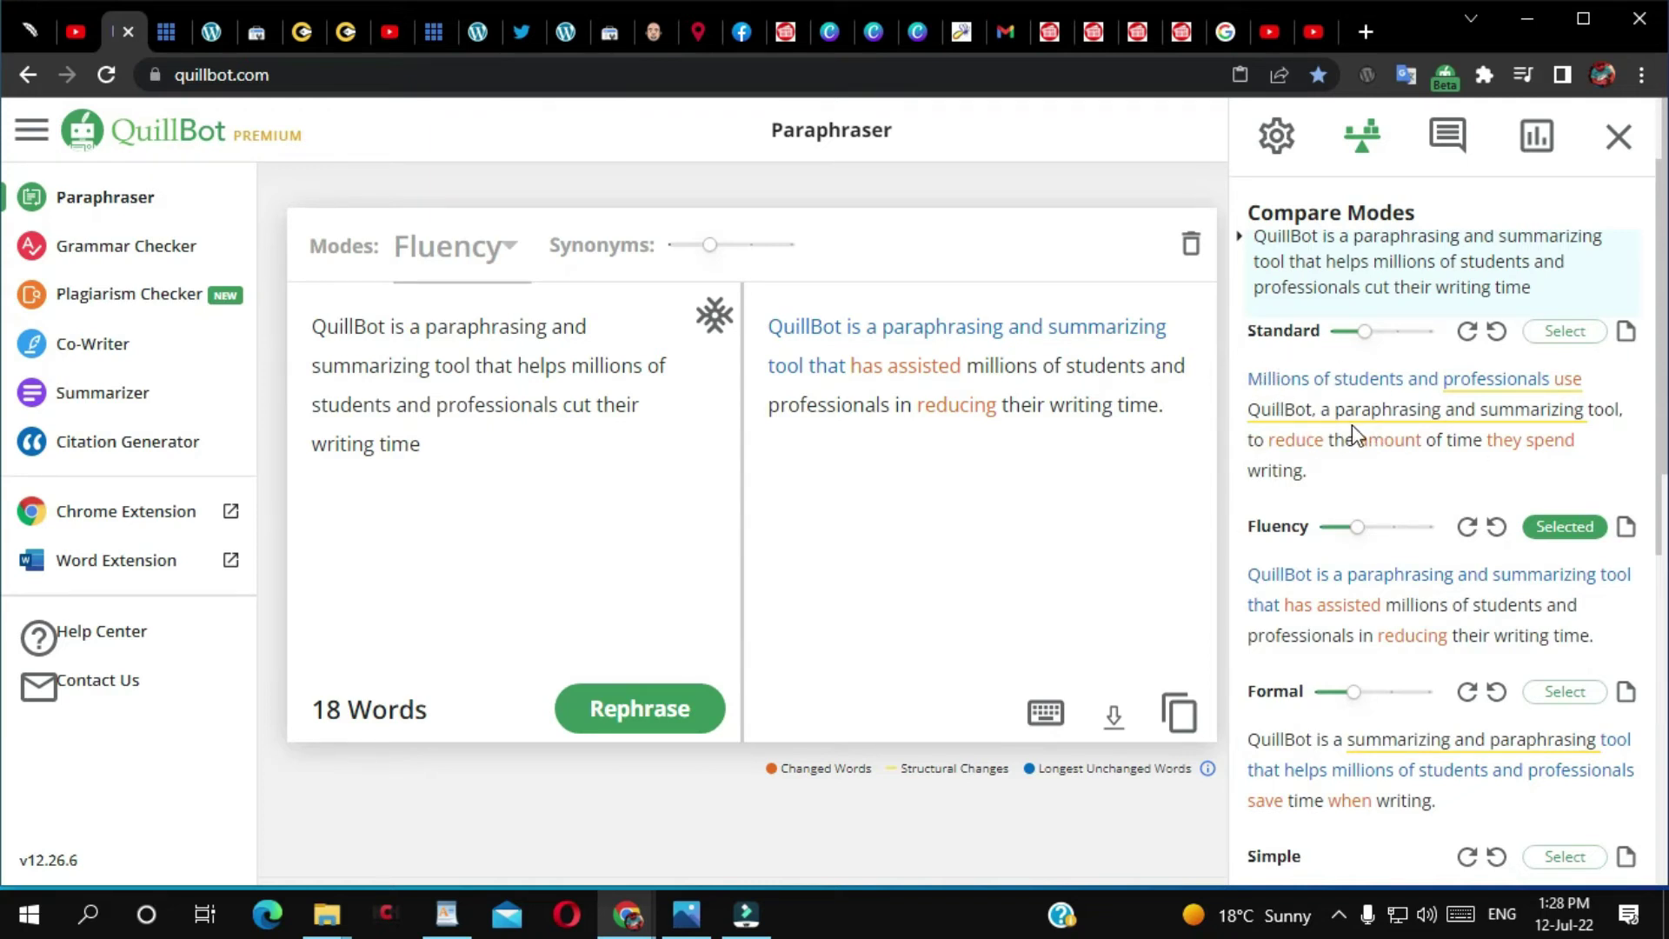
scroll(1353, 600, "down", 1)
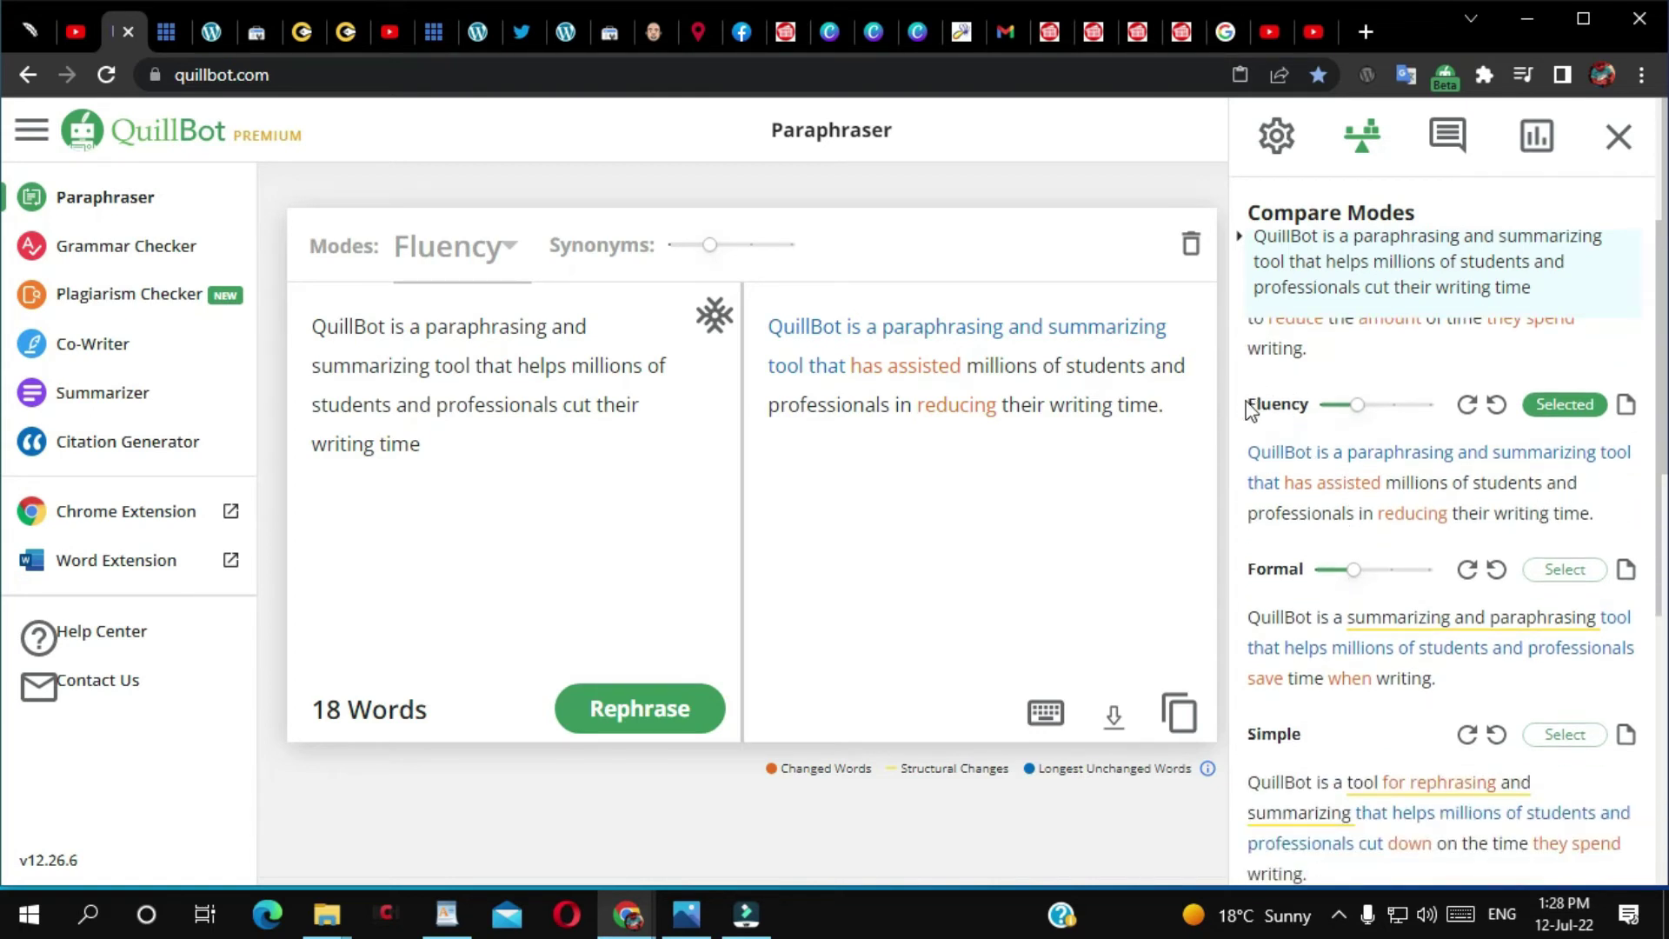
left_click(1552, 405)
left_click(1626, 571)
scroll(1334, 617, "down", 1)
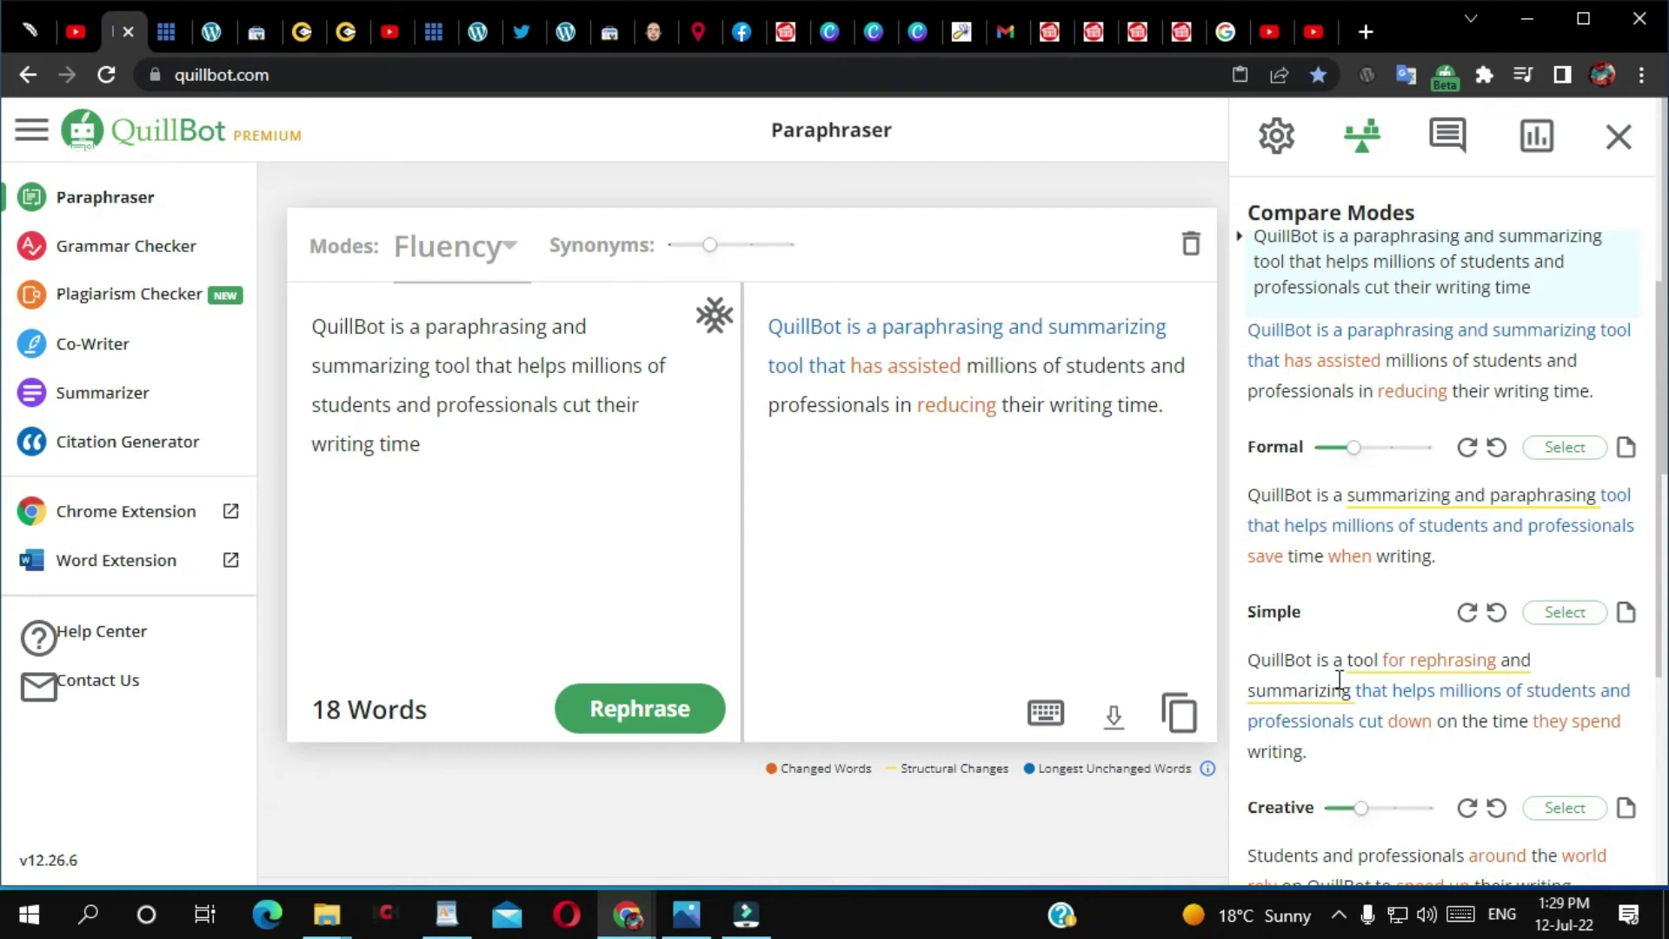
scroll(1339, 680, "down", 1)
scroll(1278, 709, "down", 1)
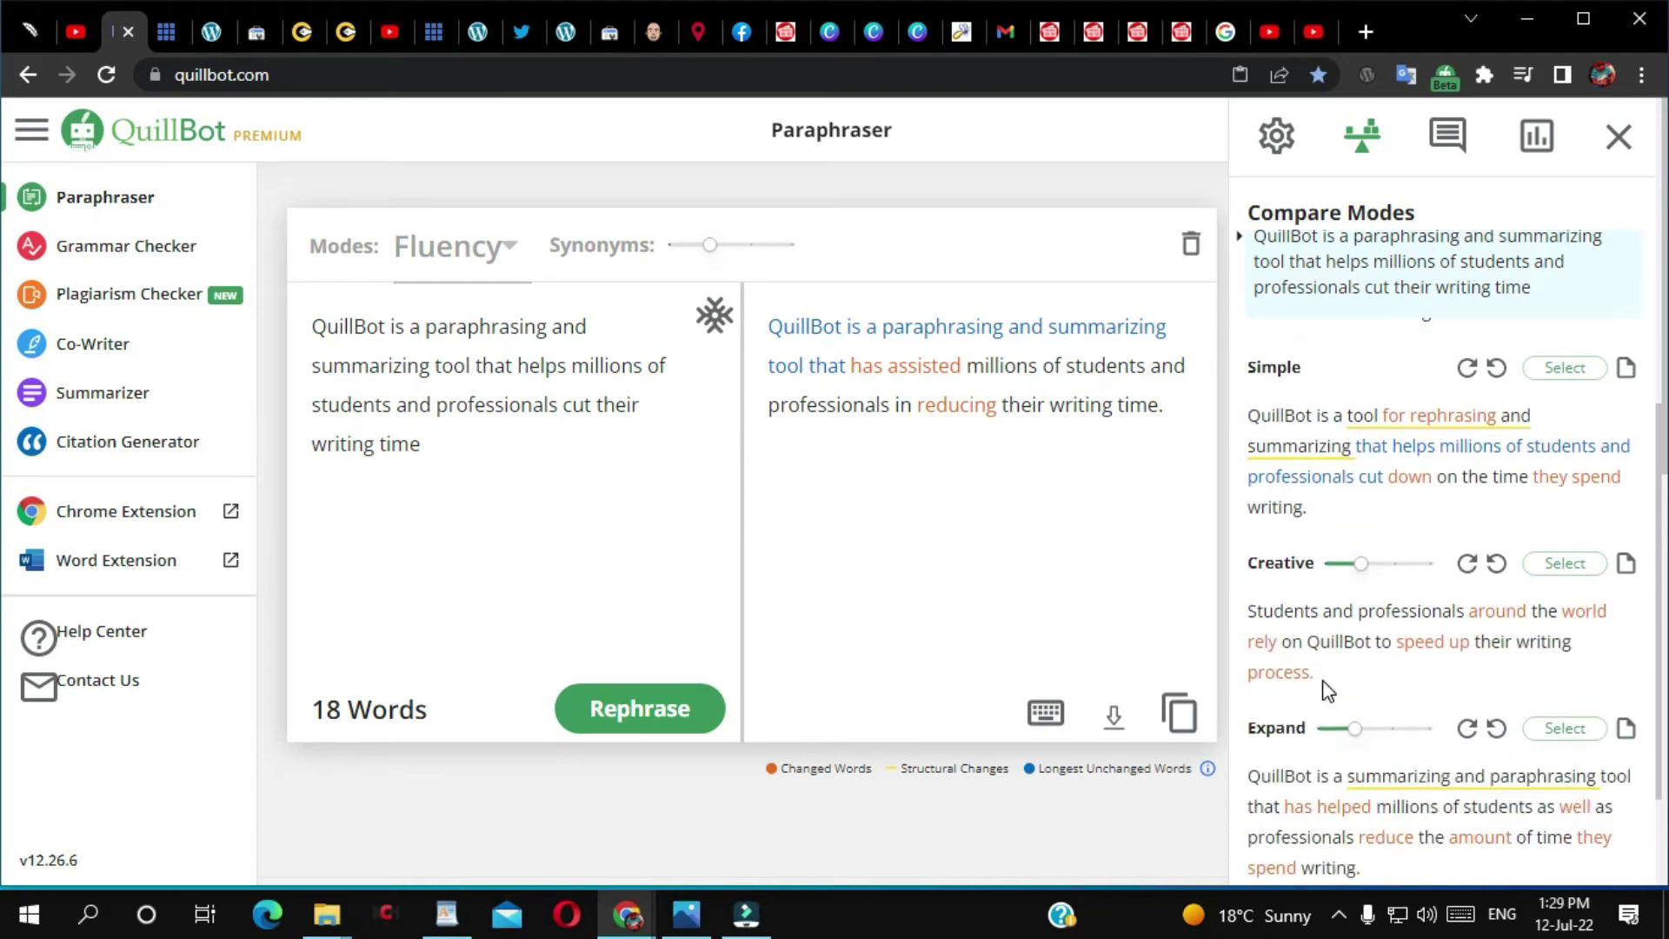
scroll(1327, 691, "down", 2)
scroll(1348, 721, "down", 1)
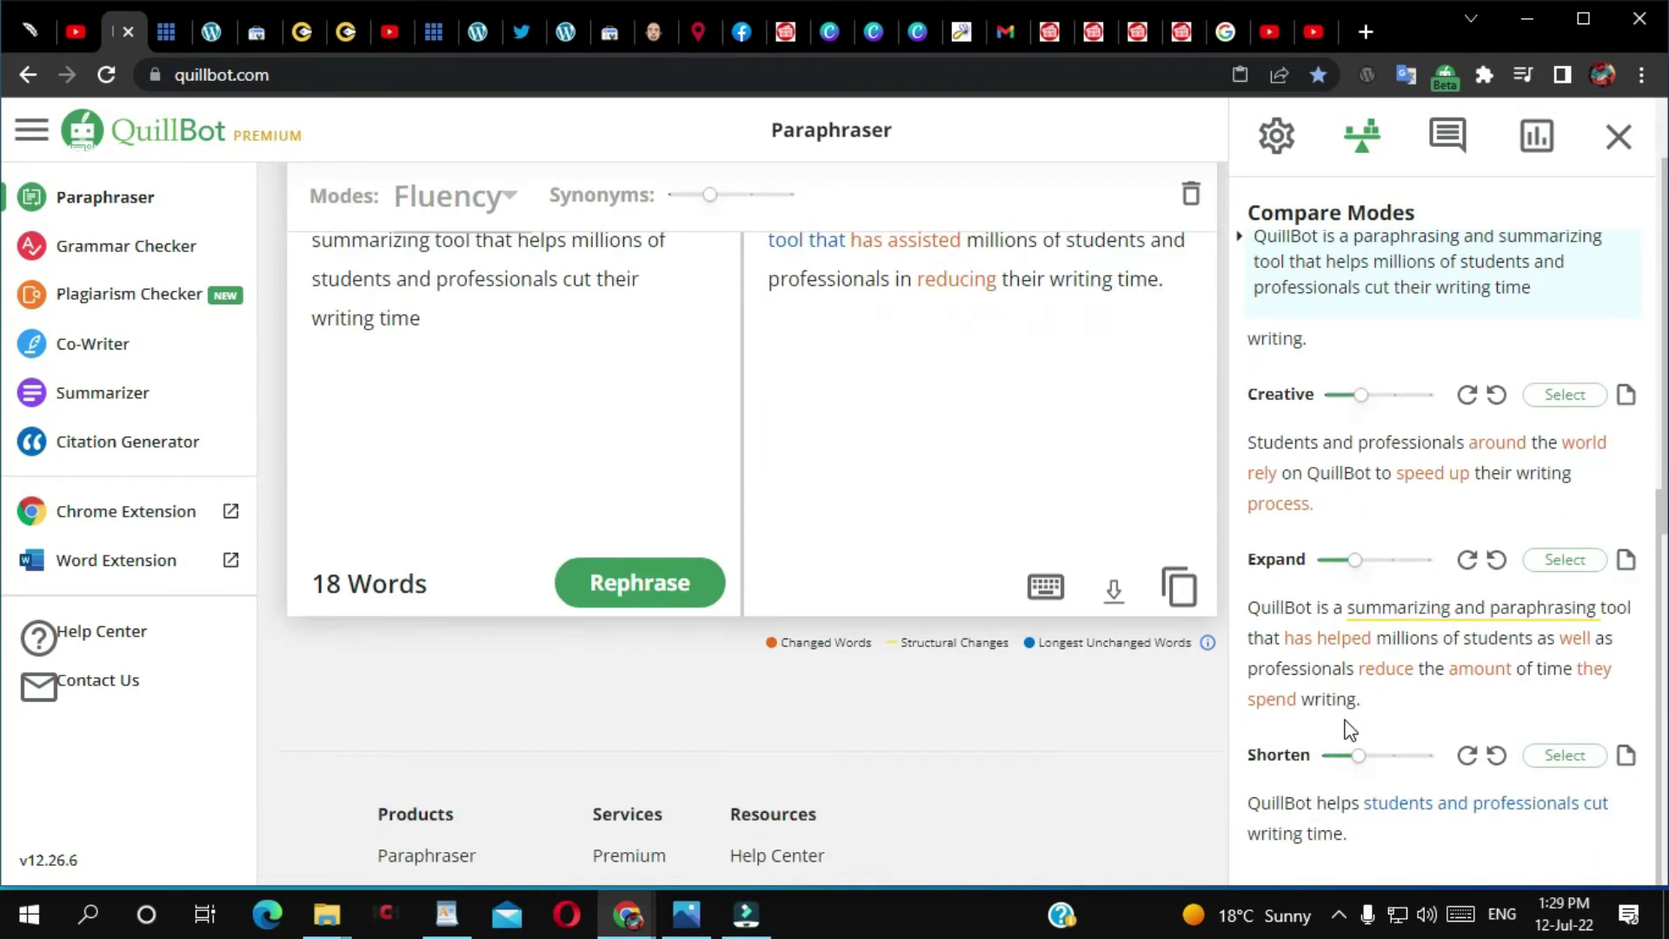
scroll(1350, 728, "down", 1)
Review the paraphrases of all modes against the original sentence again and close Compare Modes.
scroll(1391, 661, "up", 2)
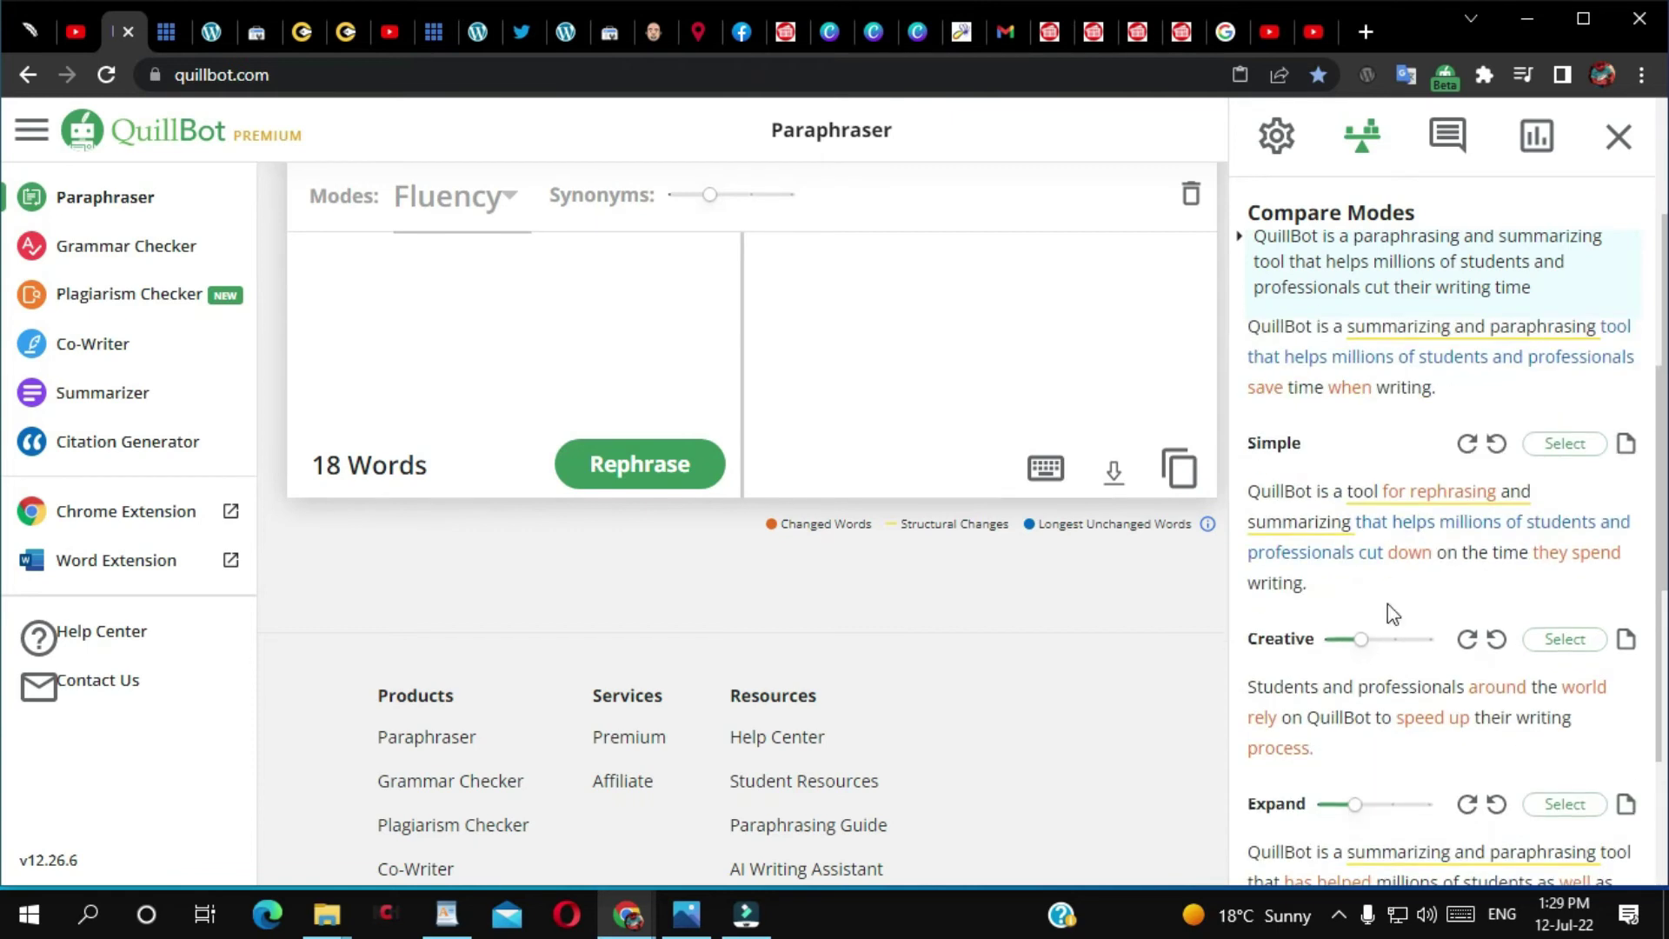
scroll(1390, 600, "up", 4)
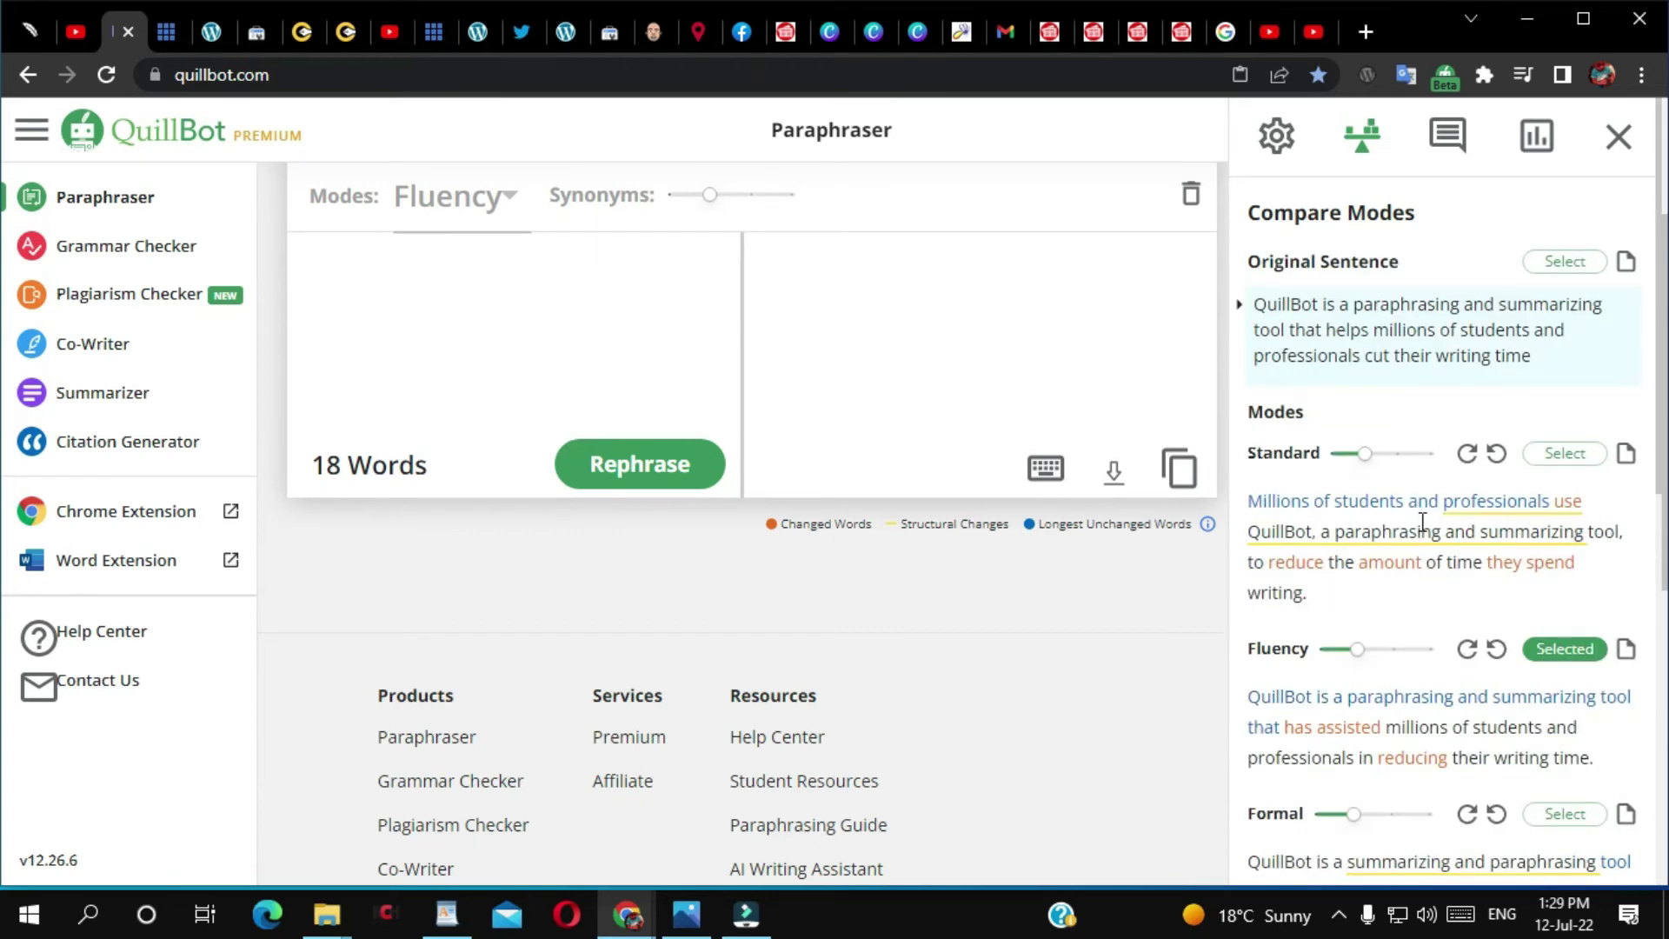
scroll(1370, 467, "down", 3)
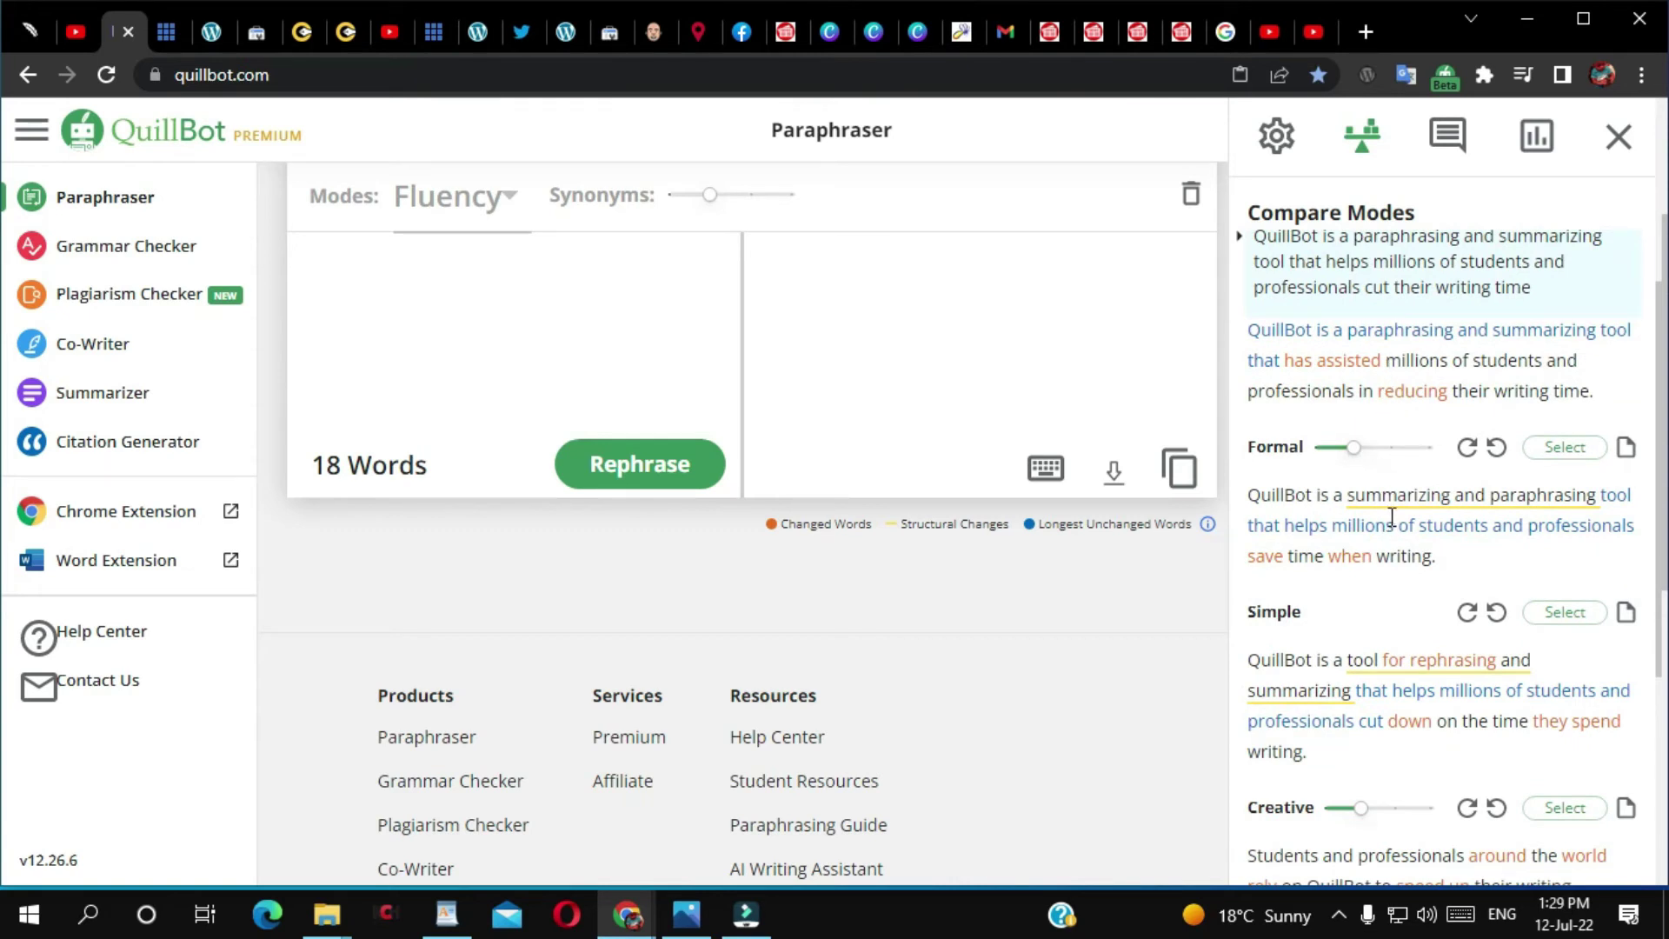
scroll(1392, 503, "up", 3)
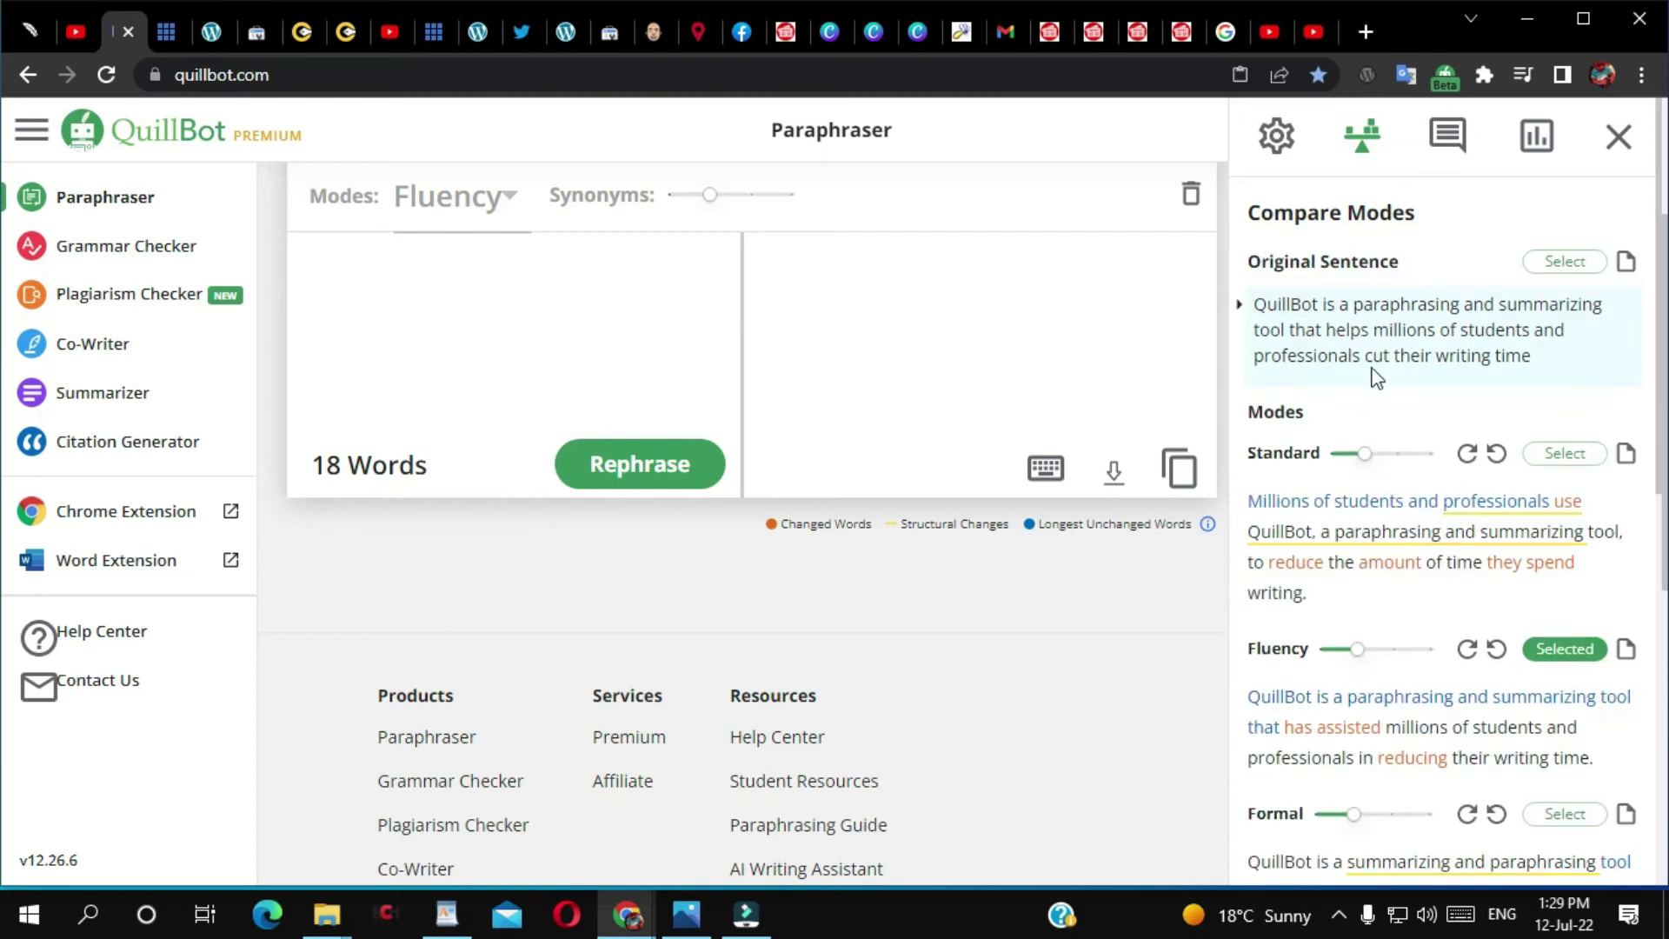
scroll(1382, 417, "down", 3)
scroll(1395, 488, "down", 5)
scroll(1553, 244, "up", 4)
scroll(1348, 398, "up", 4)
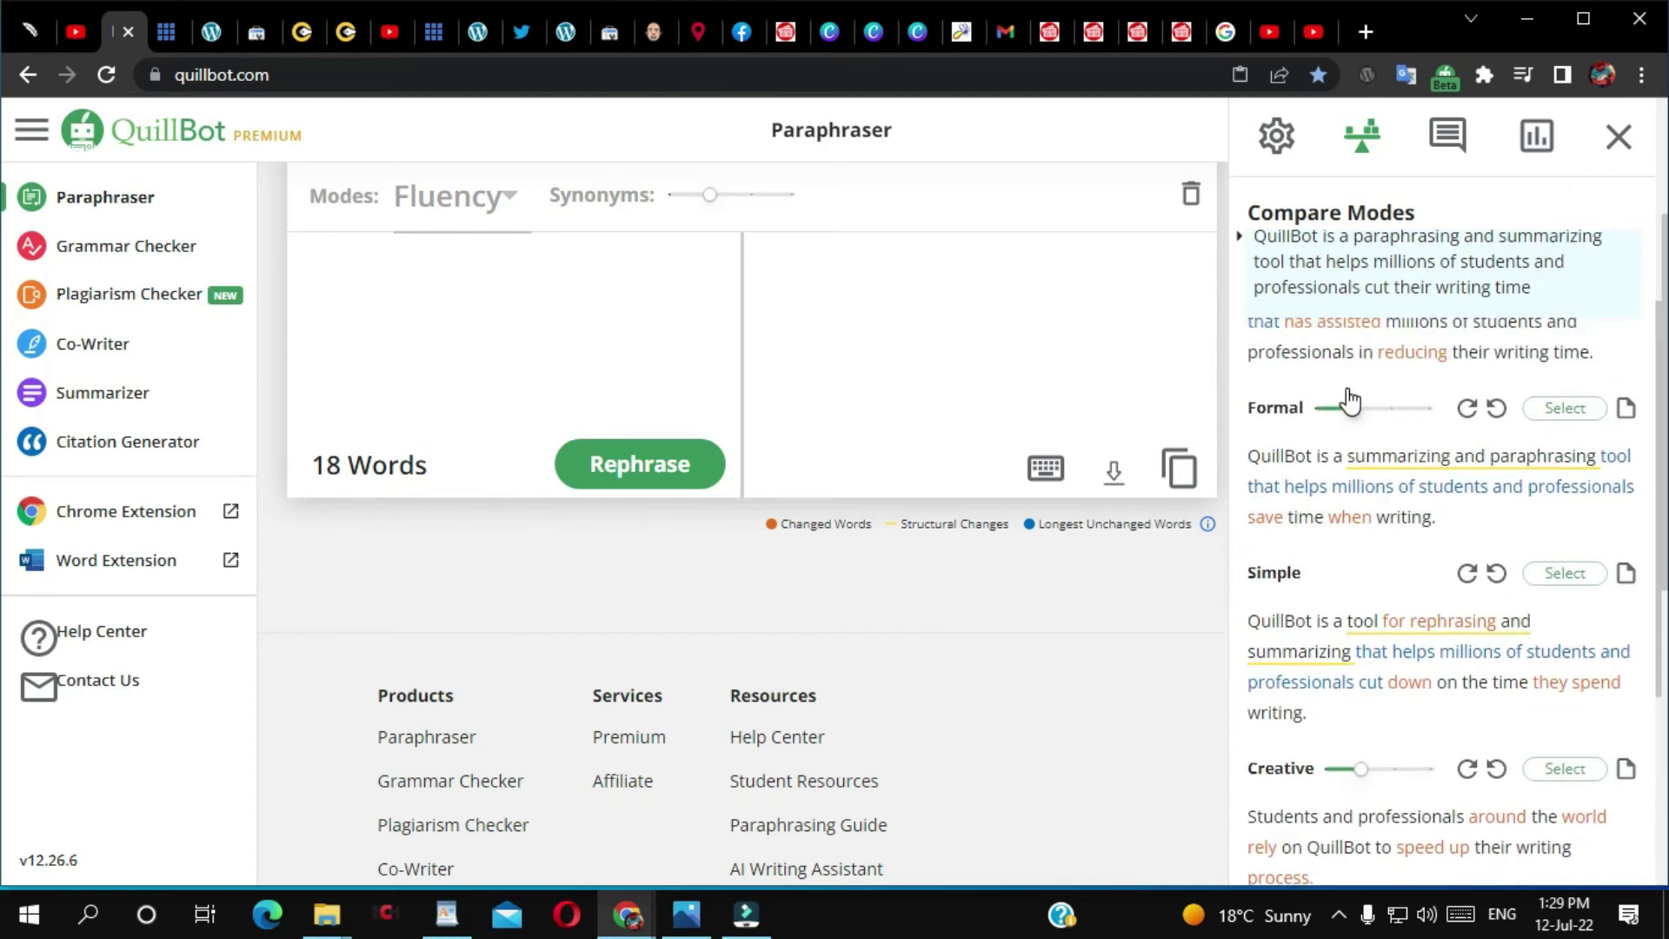
left_click(1618, 136)
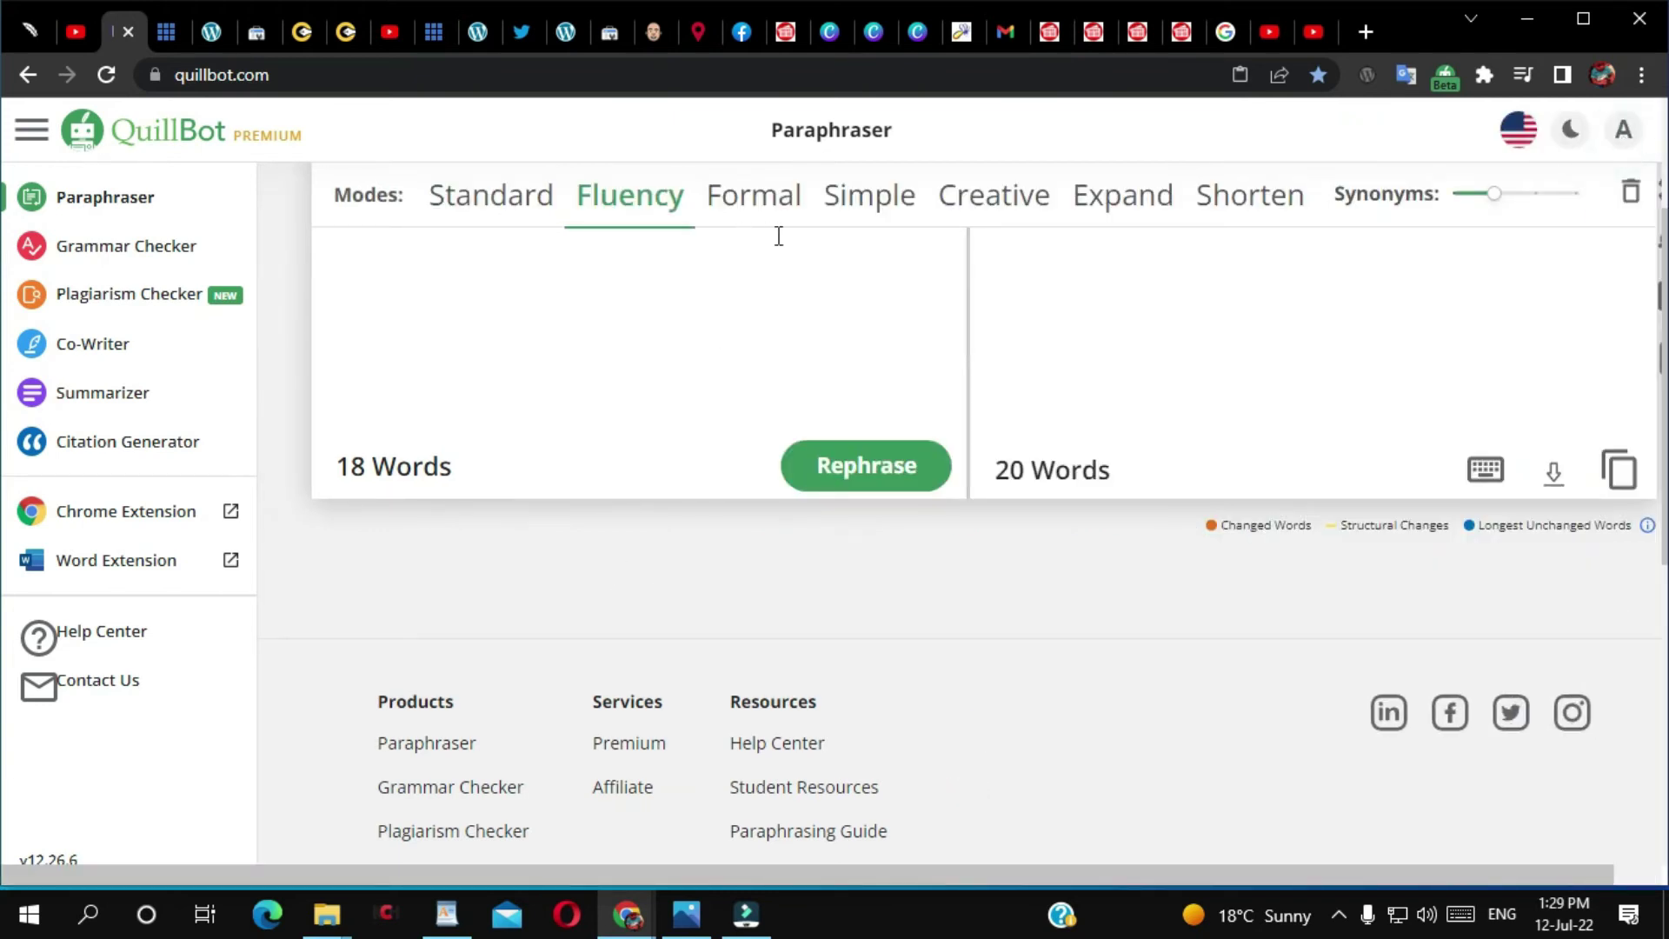
Paraphrase the 18-word QuillBot sentence in the Formal, Simple, Creative, Expand and Shorten modes in turn.
right_click(614, 276)
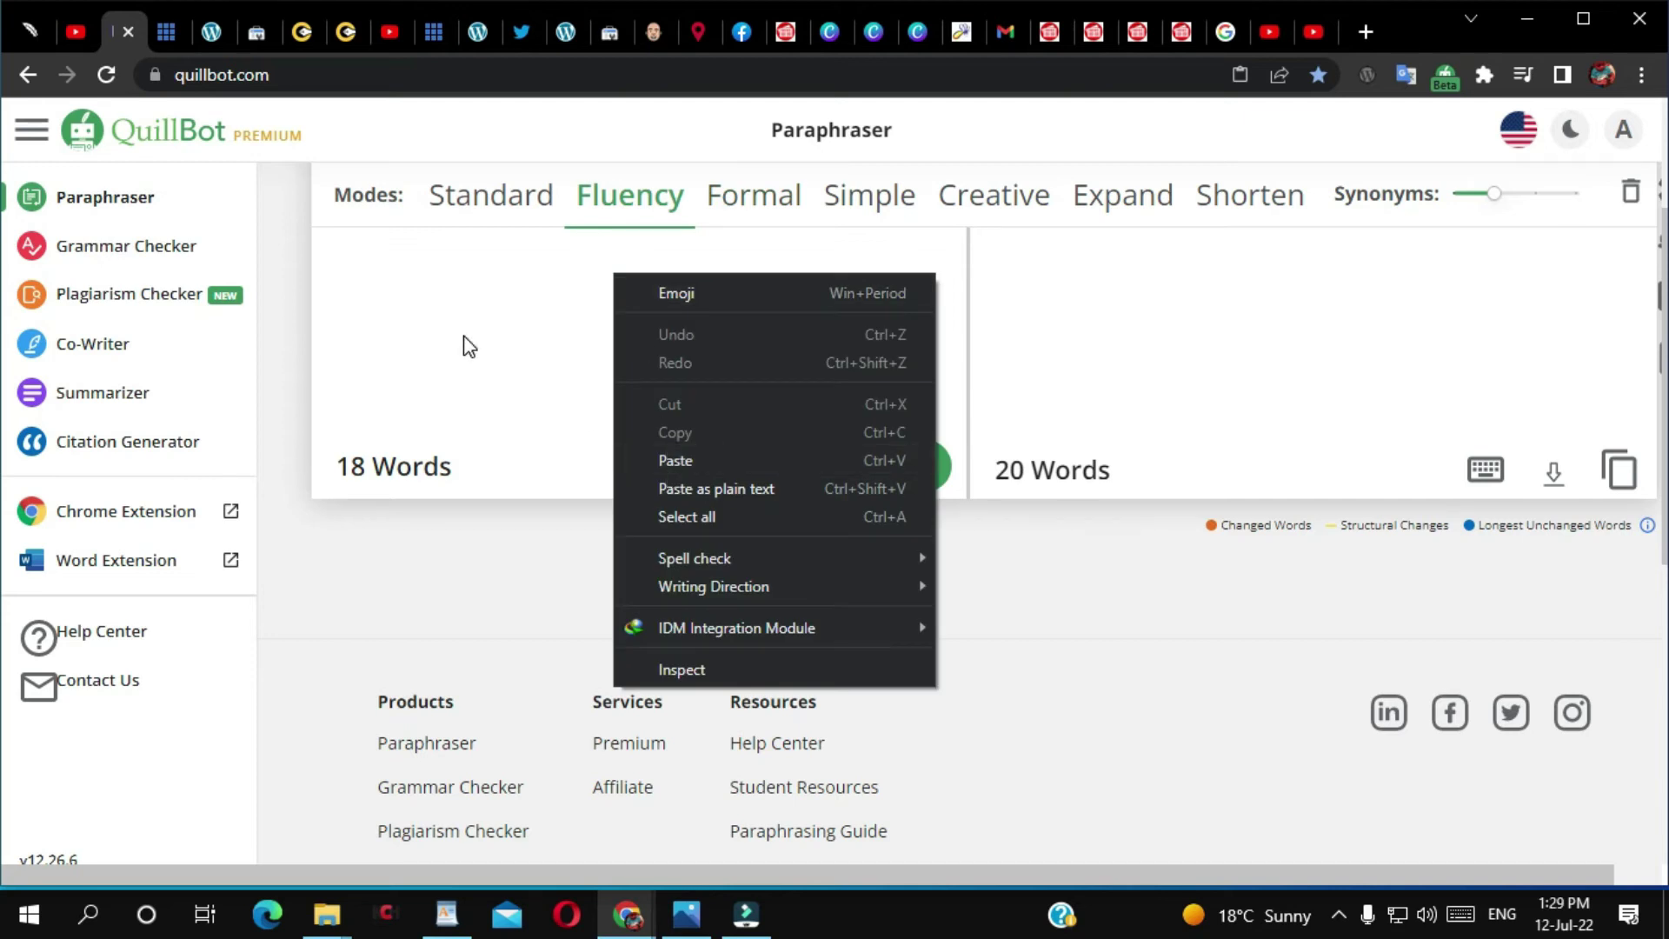
left_click(463, 345)
left_click(739, 257)
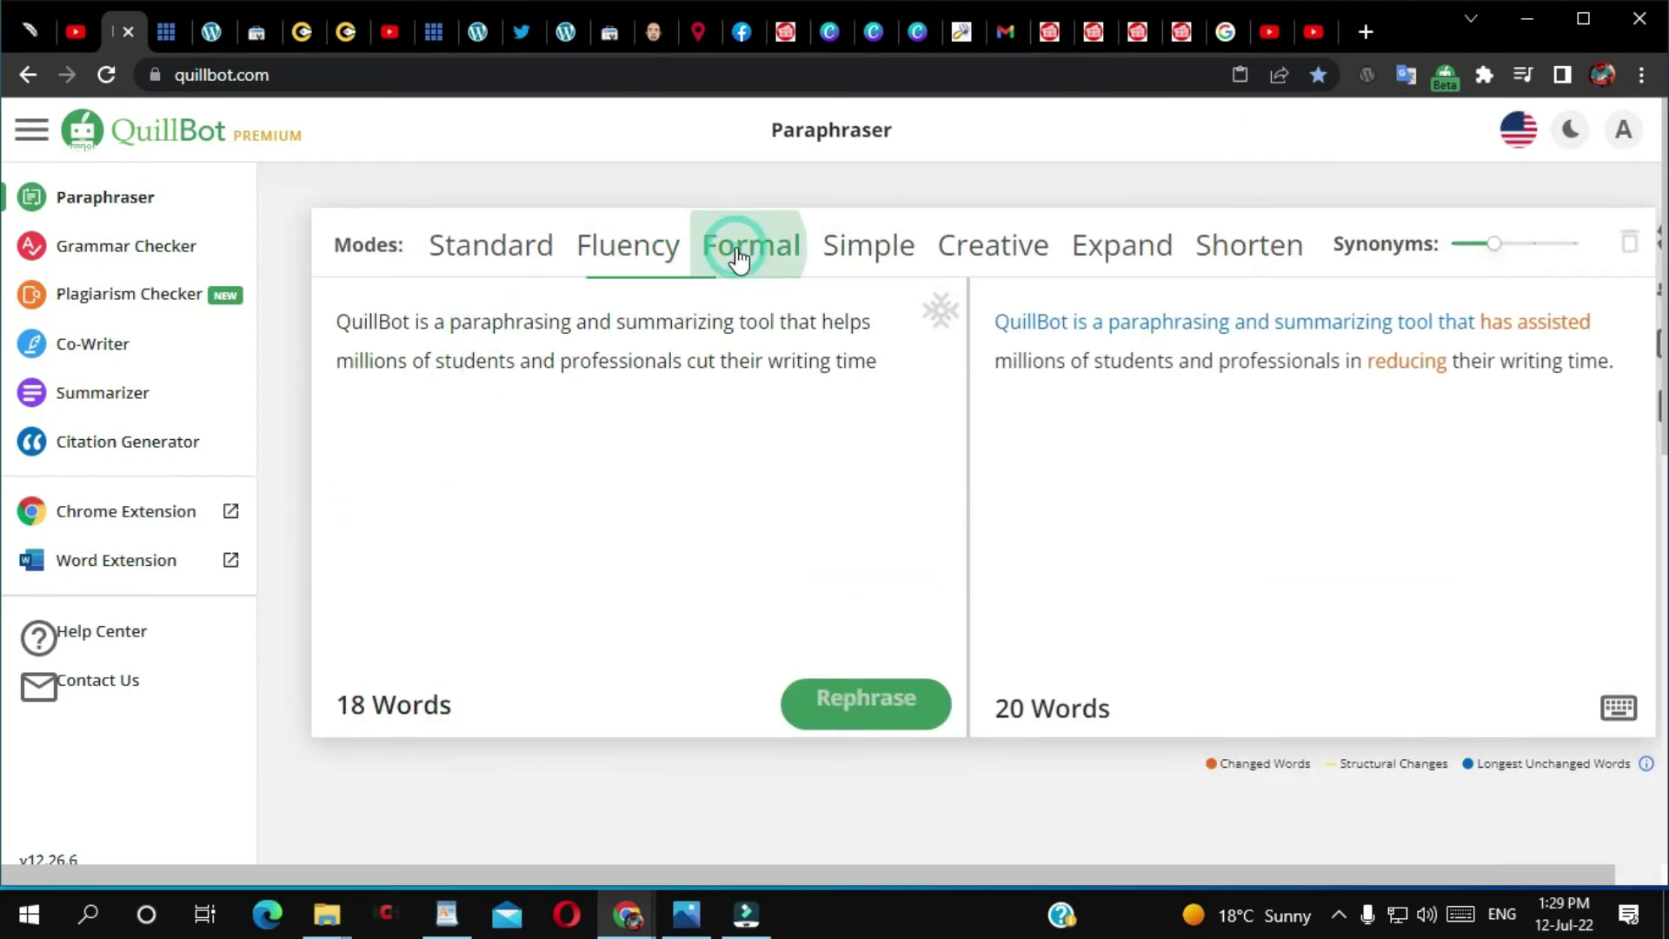
left_click(885, 255)
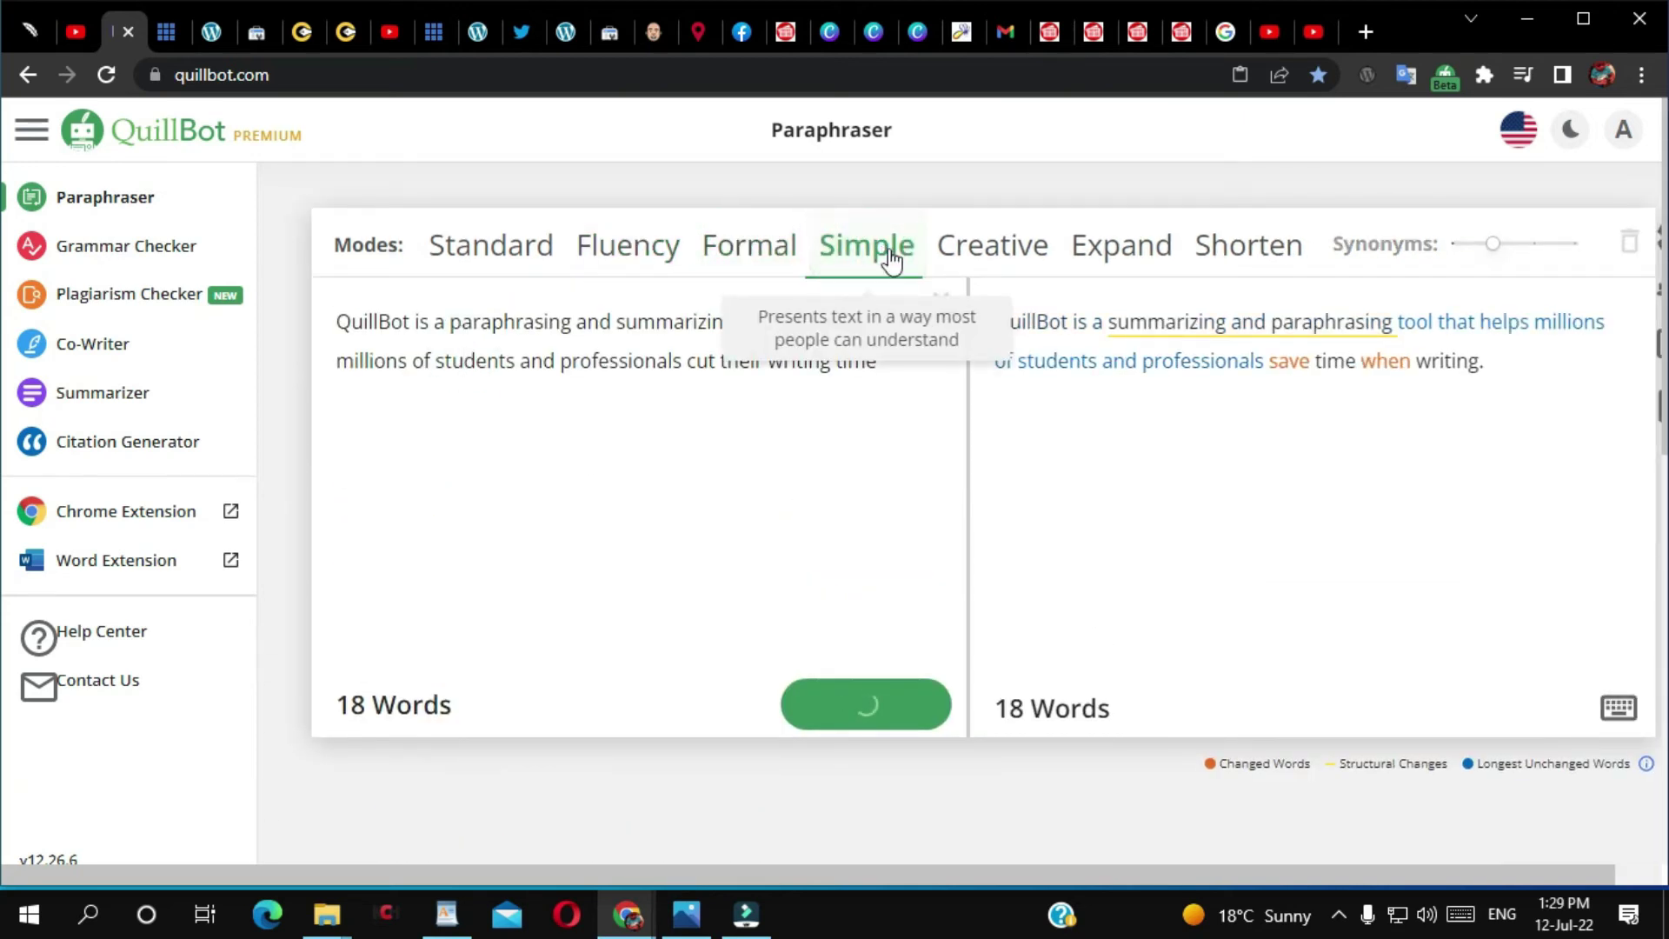
left_click(1013, 253)
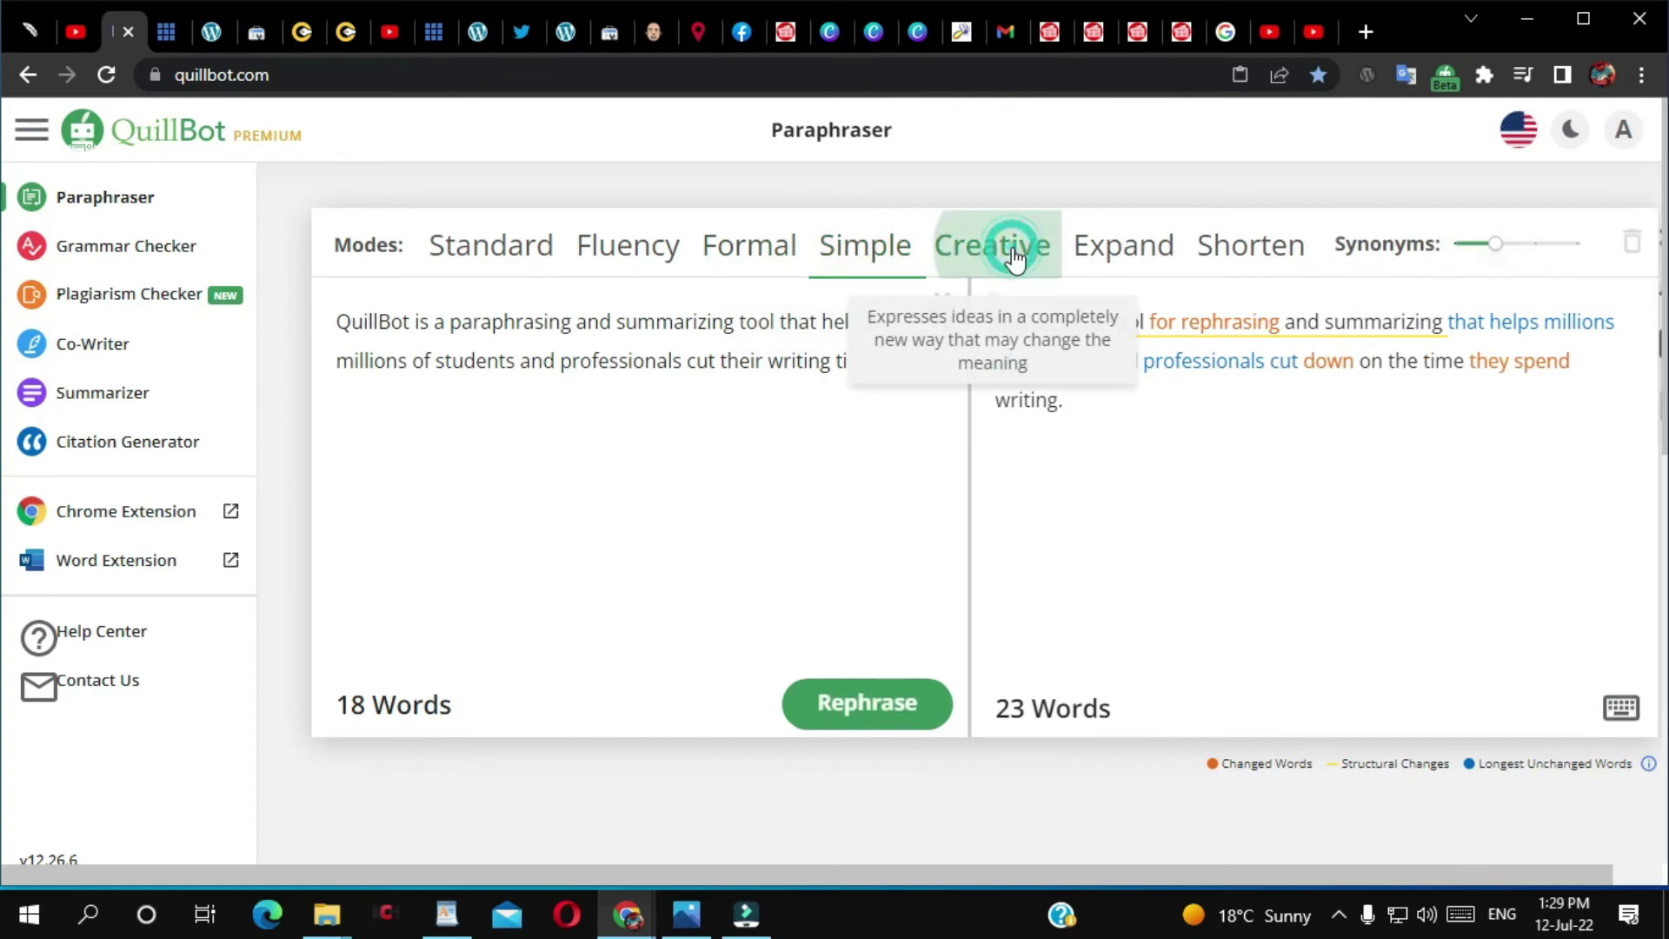
left_click(1108, 253)
left_click(1256, 253)
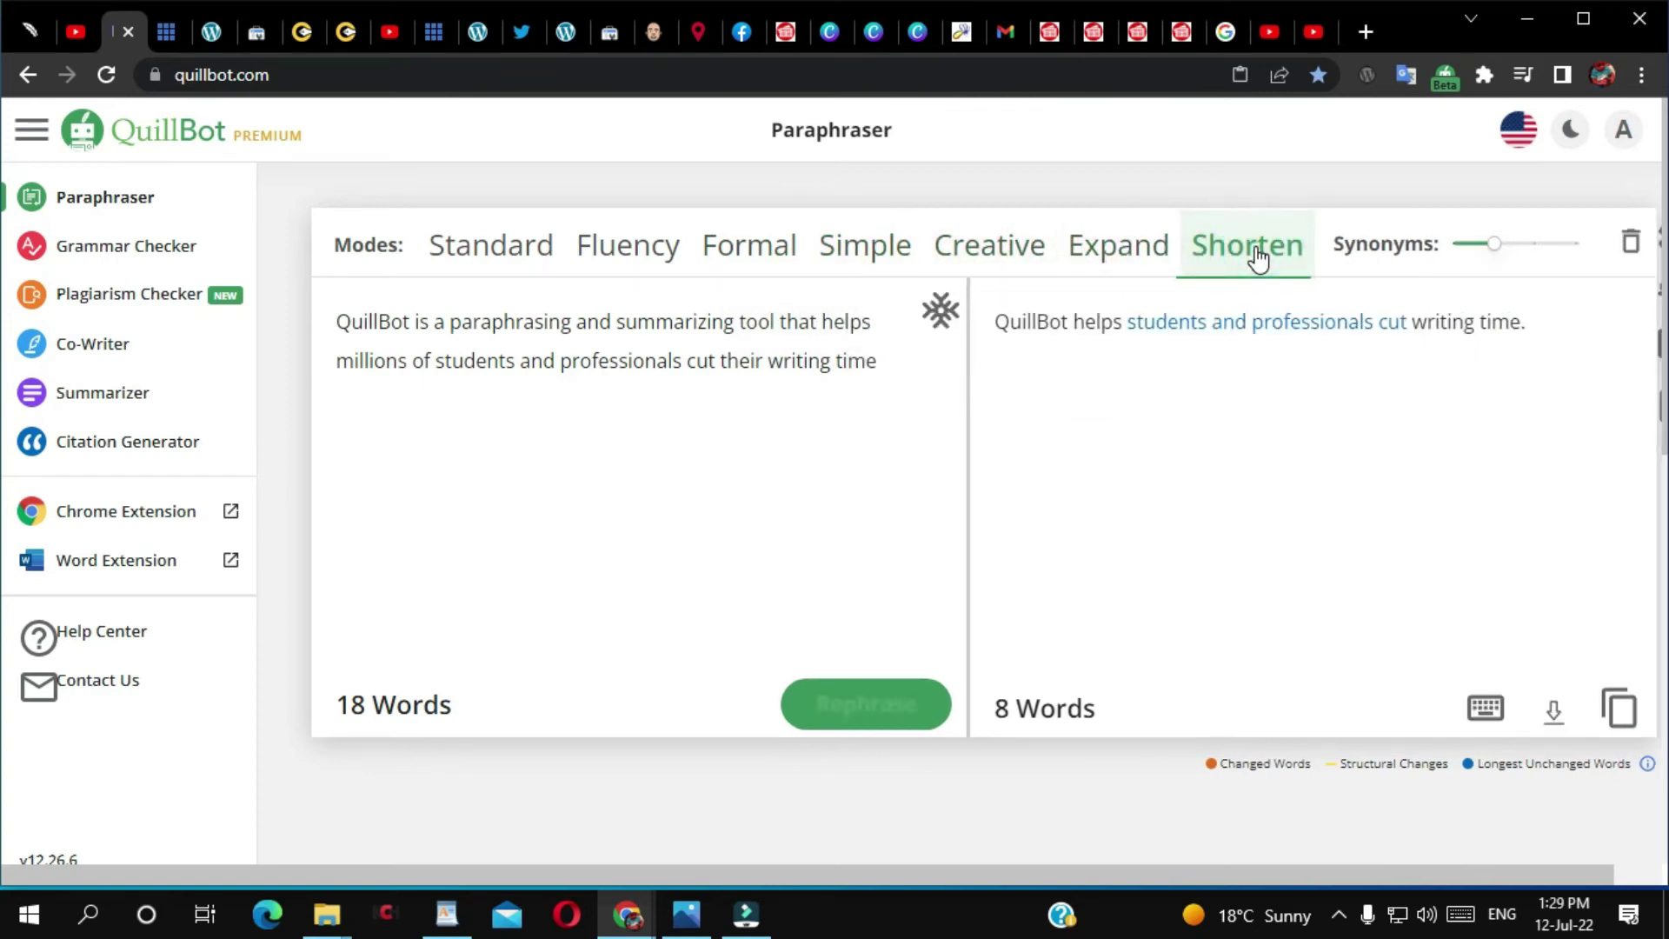
Open the Statistics for the Shorten paraphrase and examine its Fluency and Difference figures.
mouse_move(1369, 327)
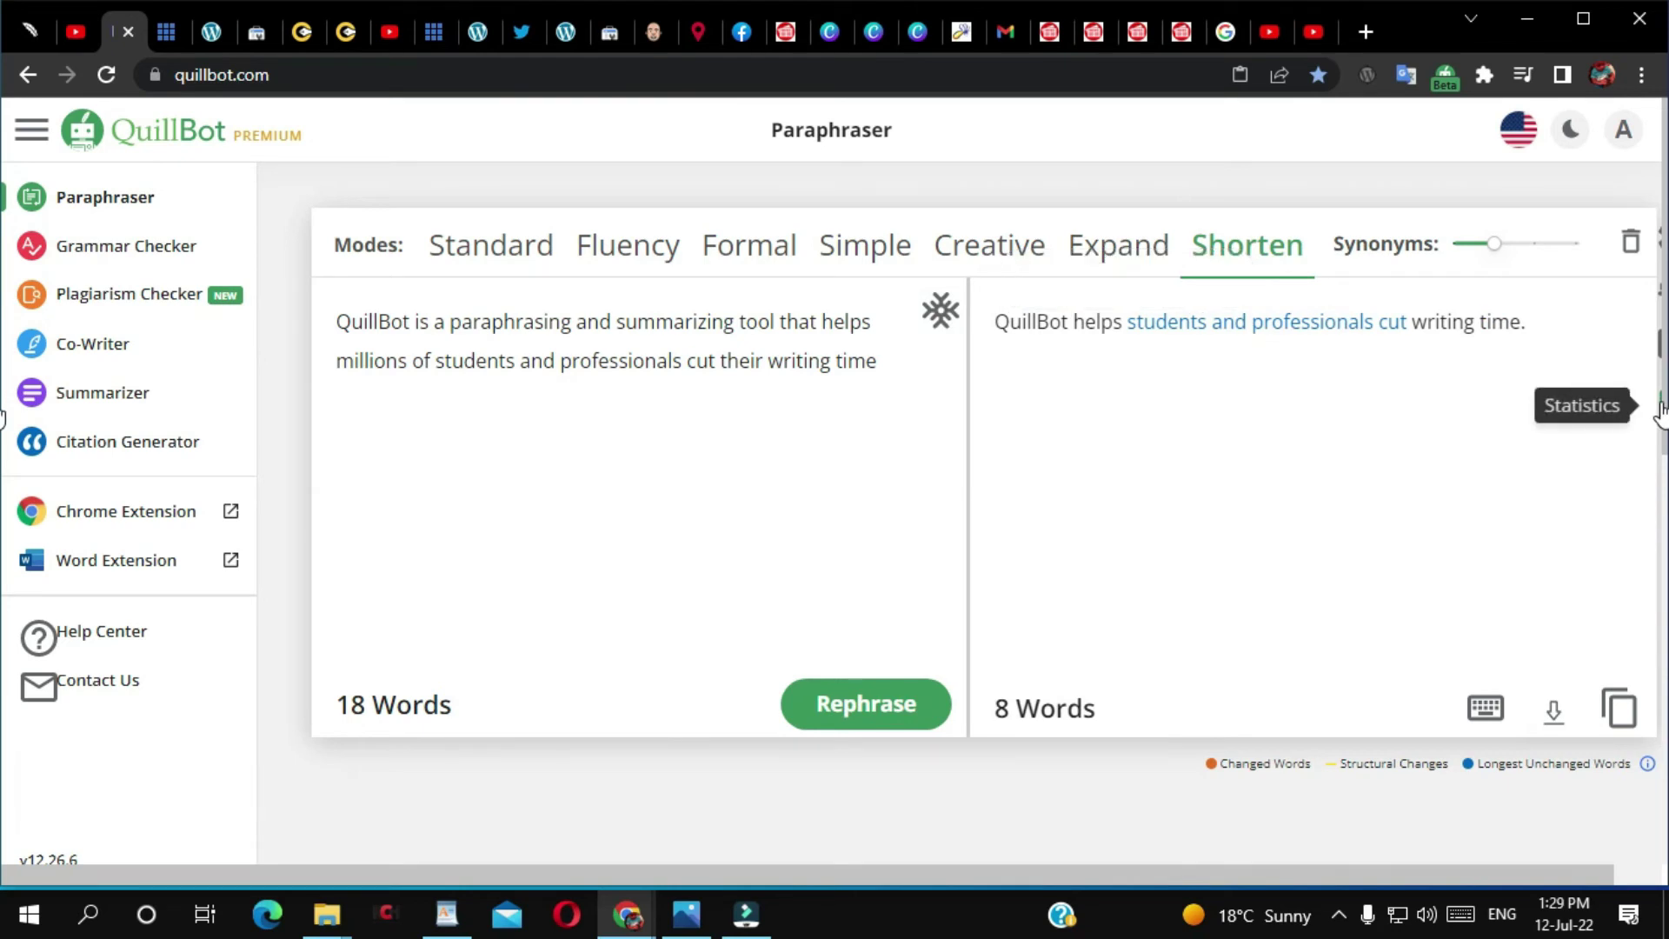
left_click(1660, 406)
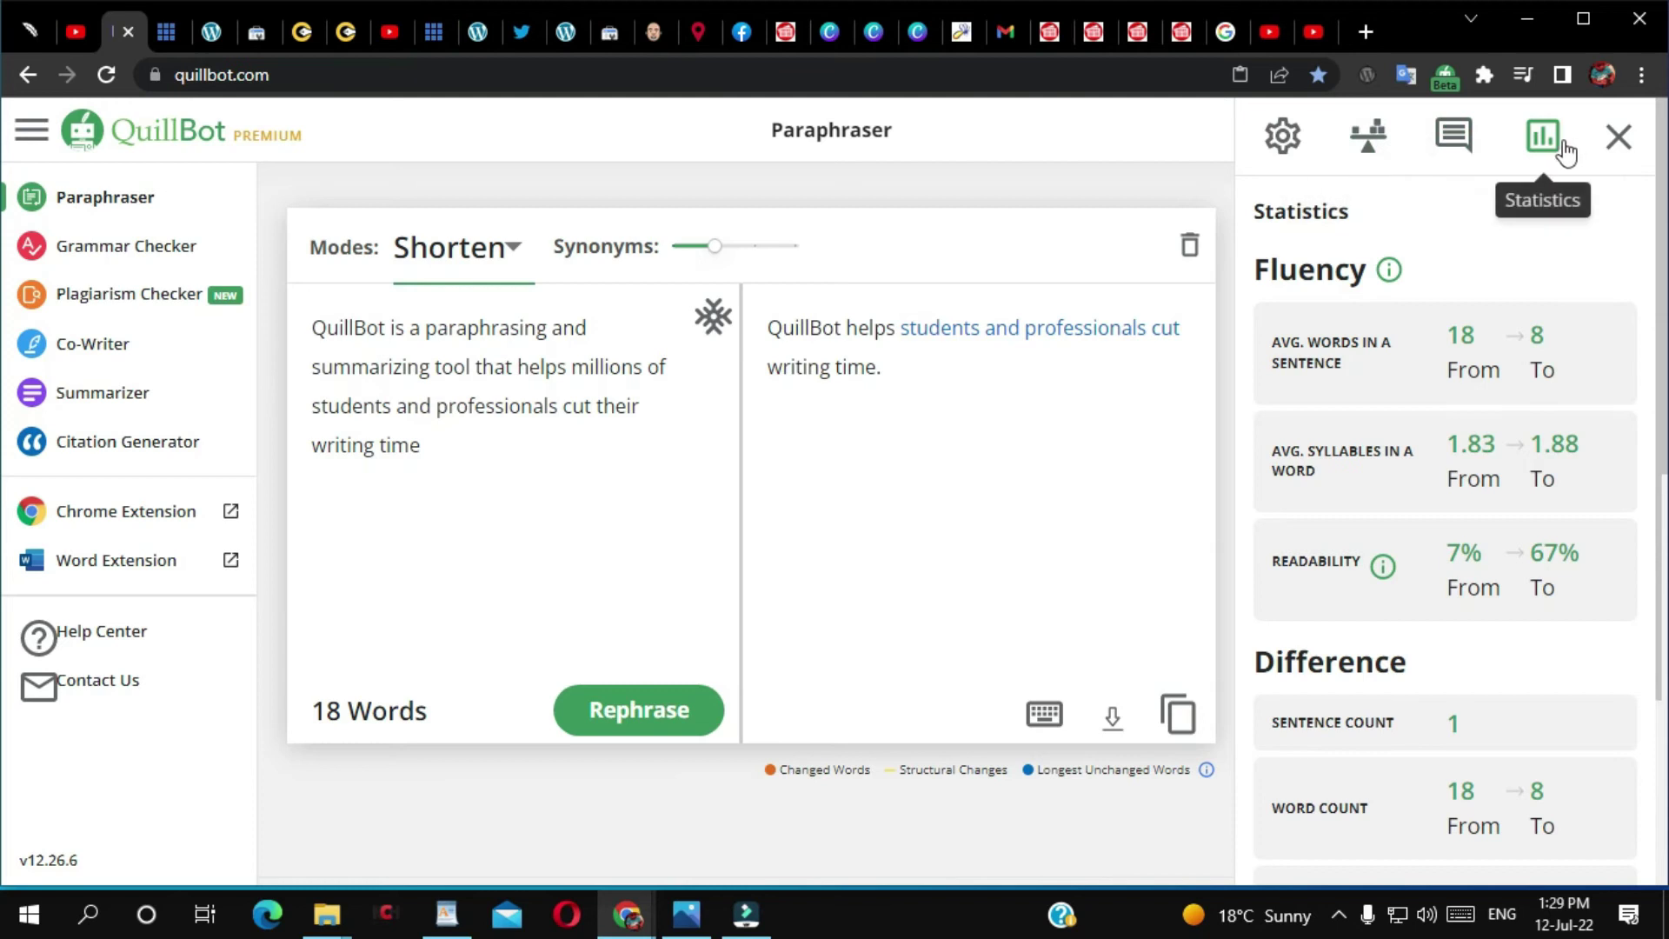
scroll(1358, 379, "down", 3)
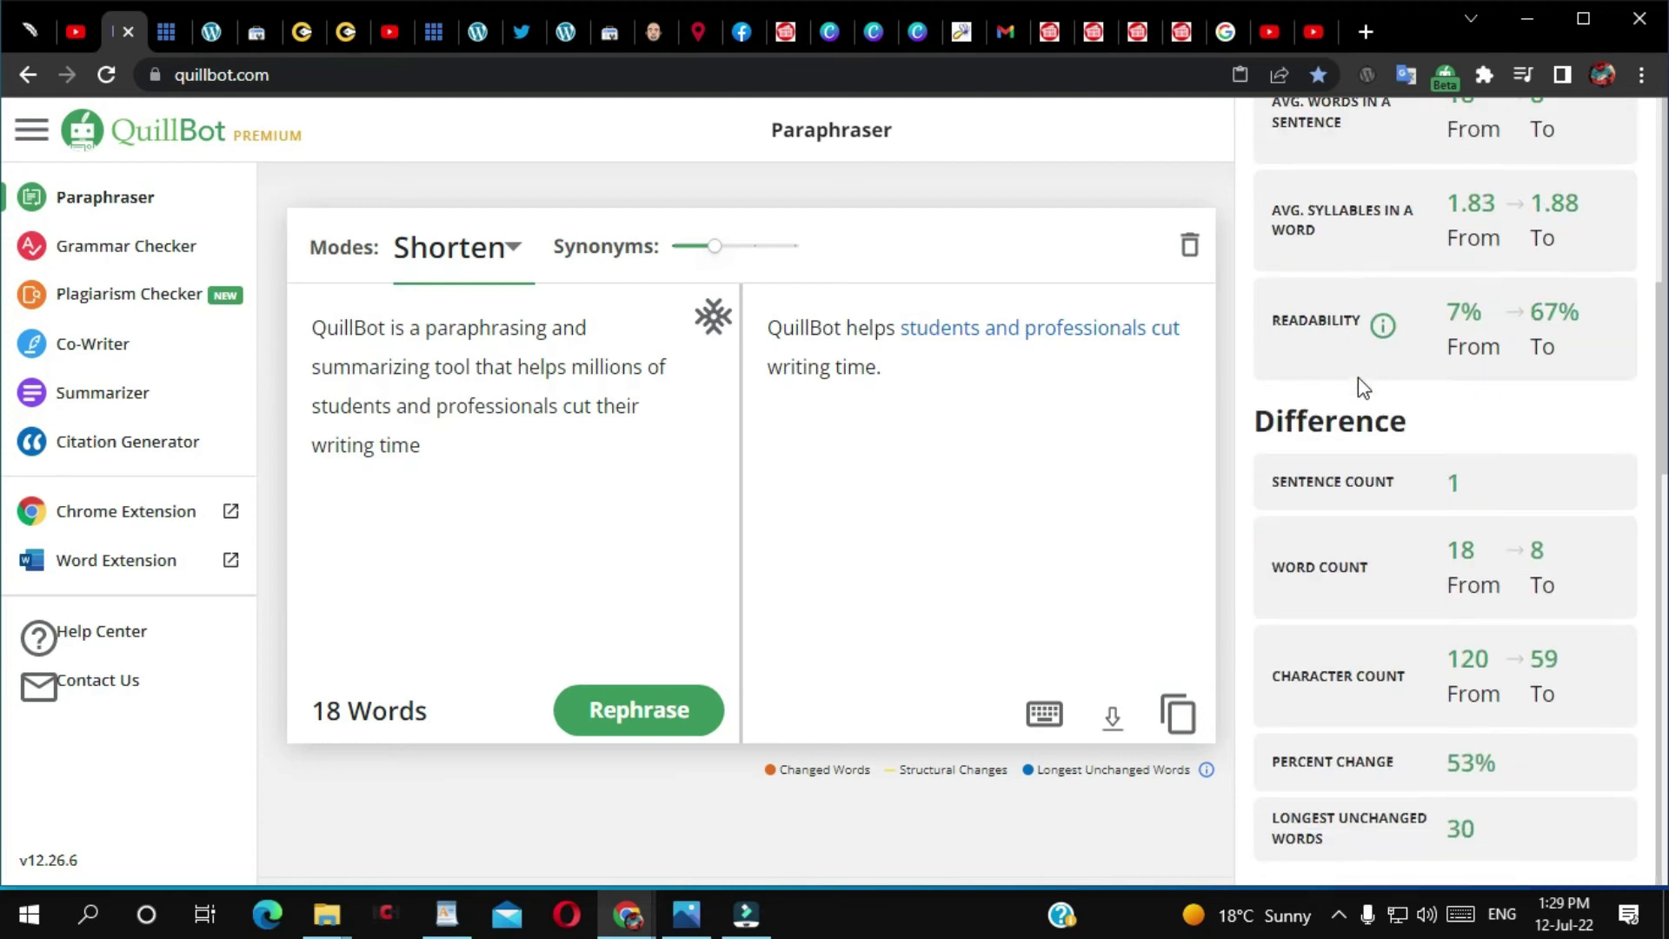
scroll(1360, 374, "down", 3)
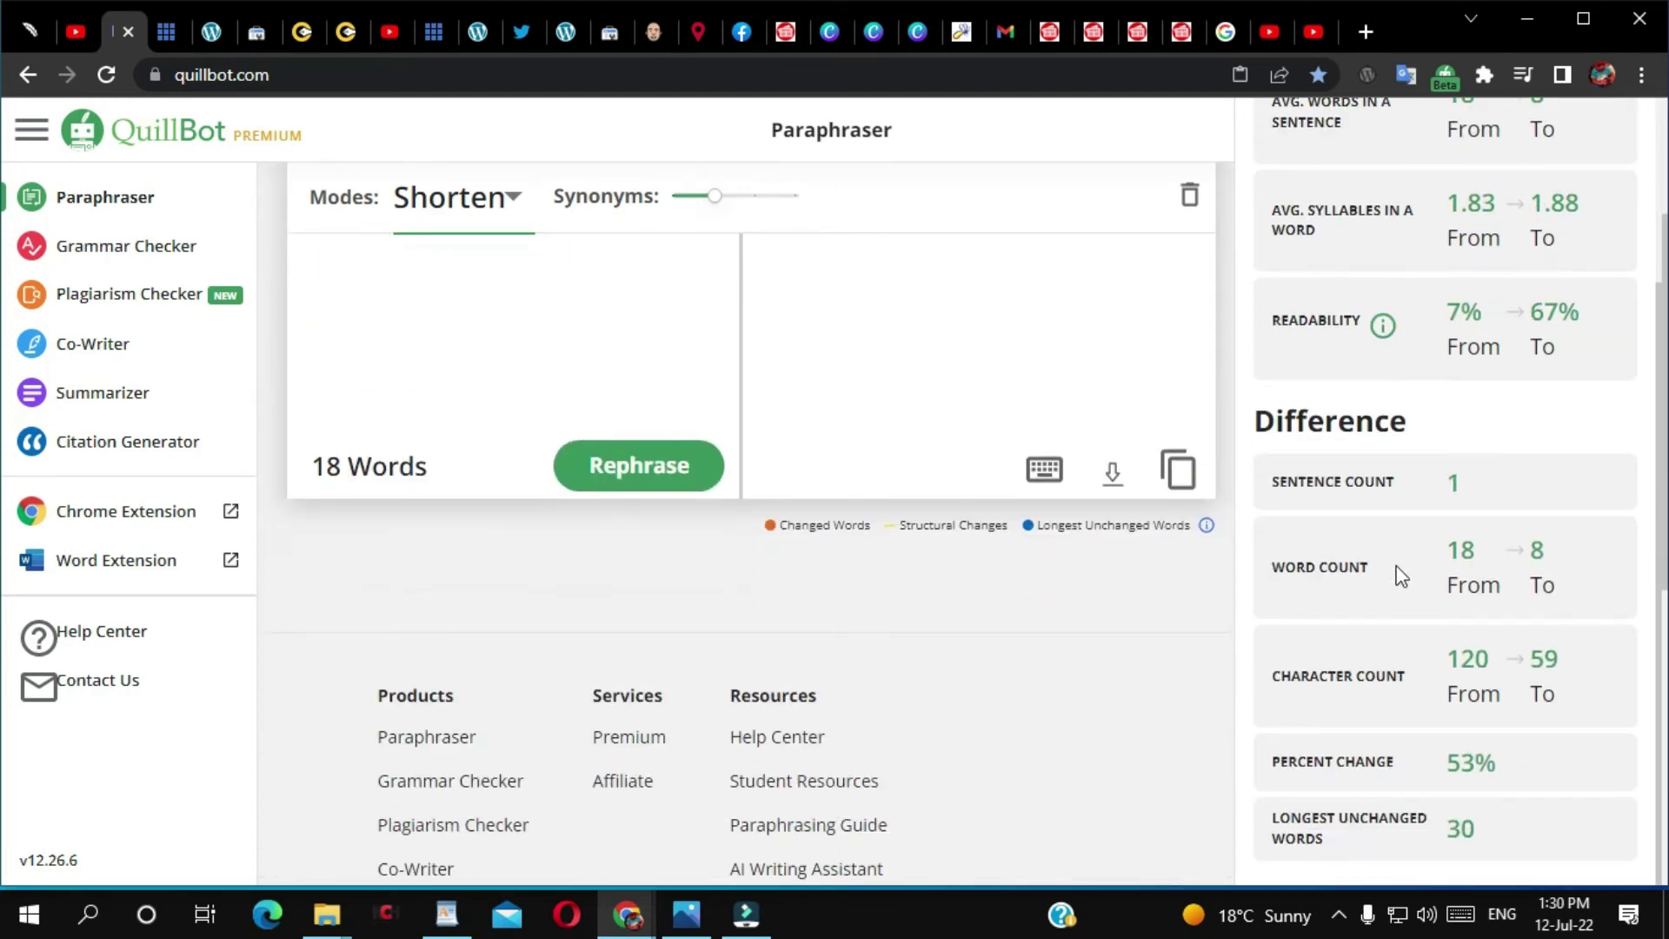
scroll(1368, 633, "down", 3)
scroll(1368, 633, "up", 8)
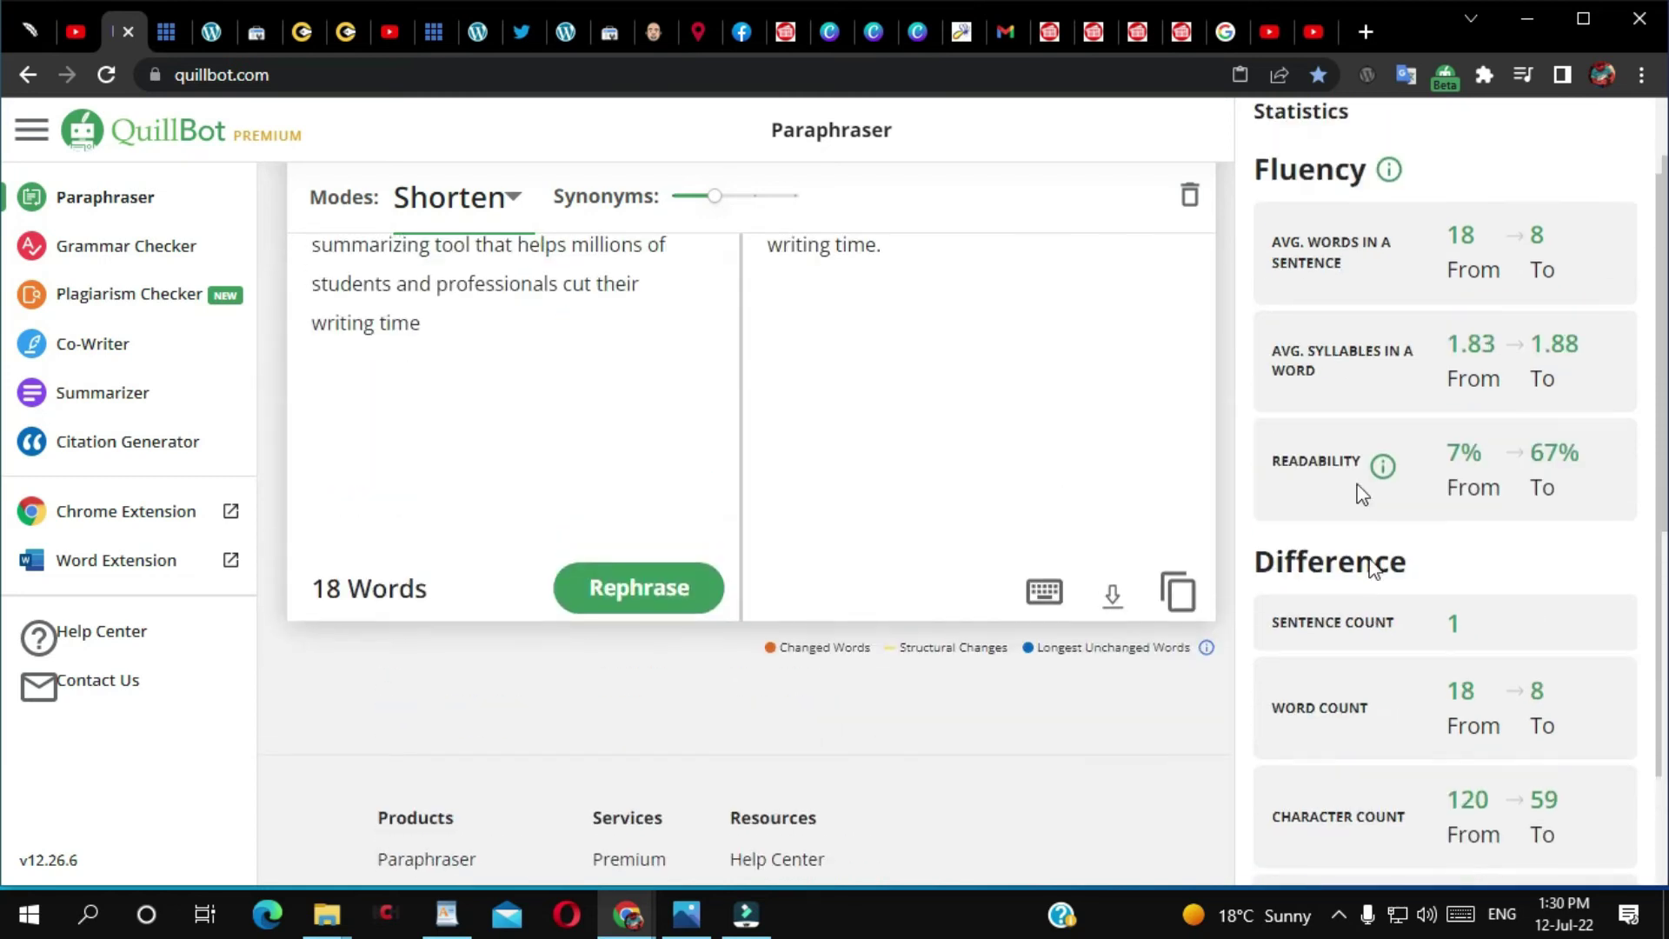
Reopen Compare Modes for the sentence, look over the paraphrases of the different modes and close it.
left_click(1404, 133)
scroll(1408, 398, "down", 3)
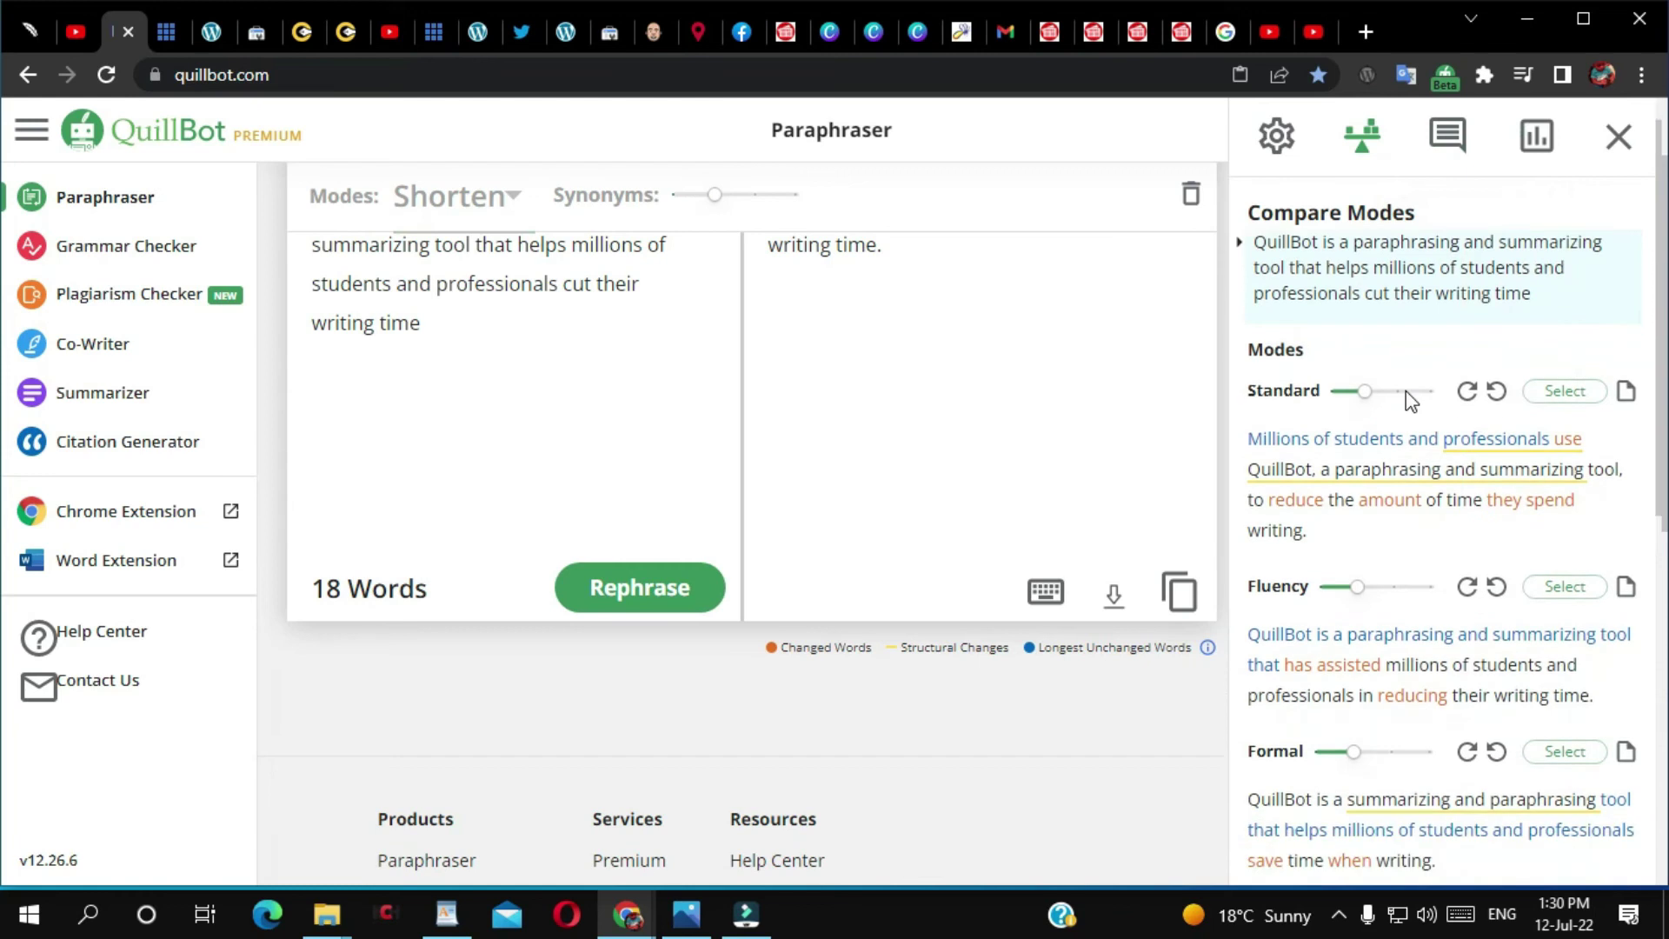
scroll(326, 396, "up", 2)
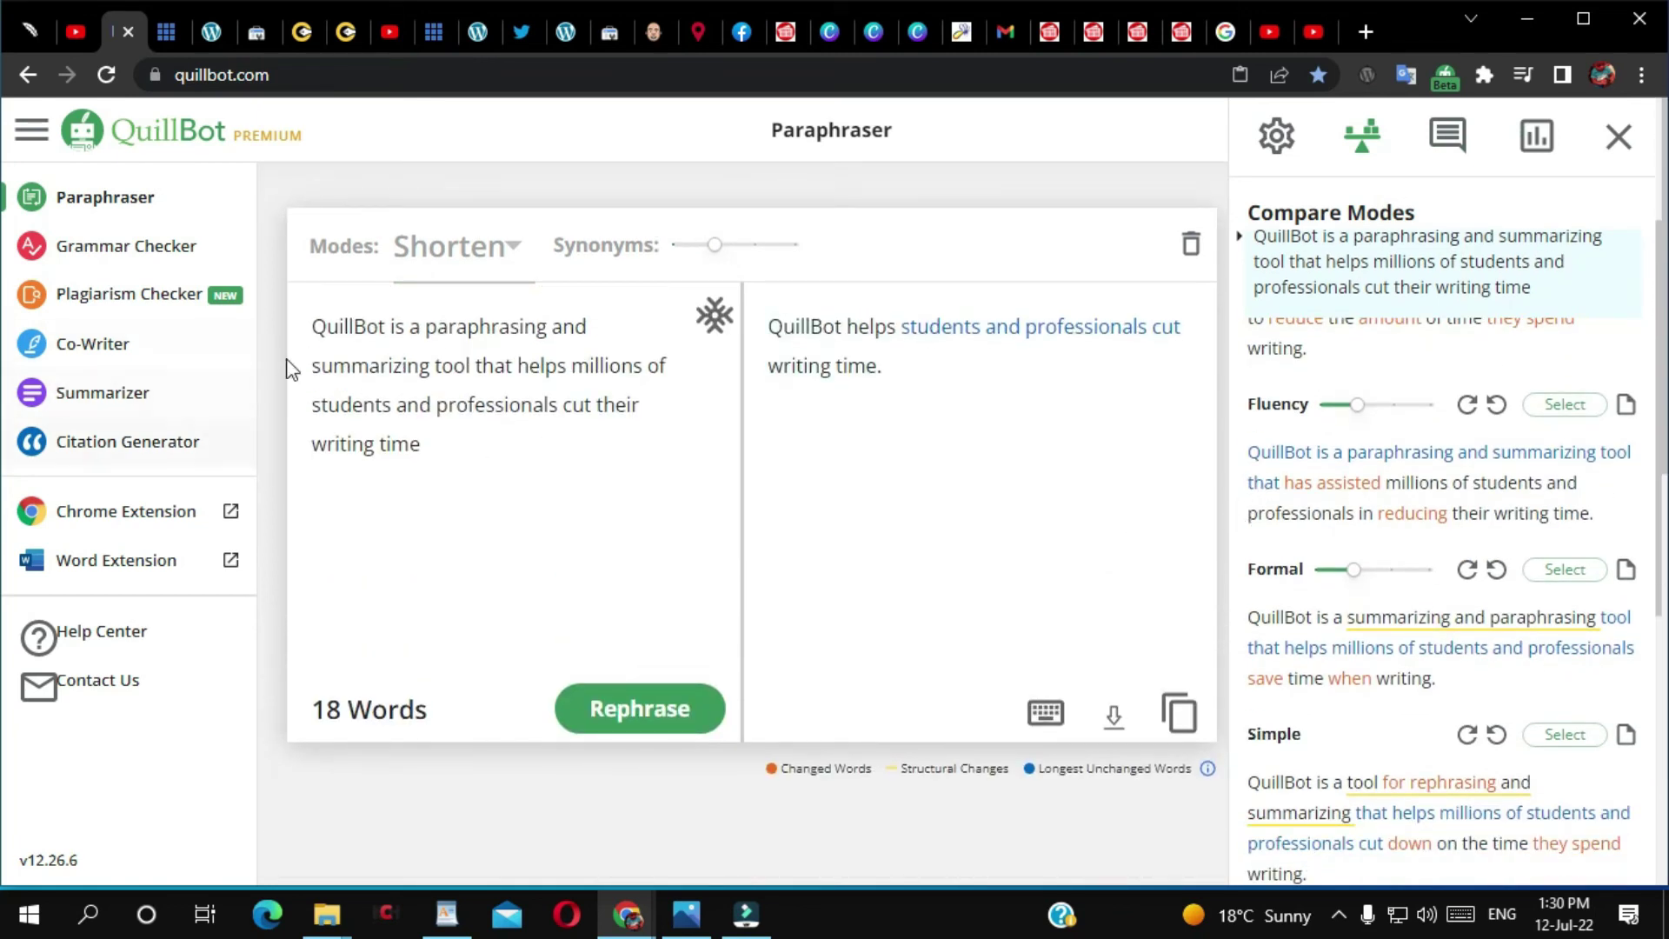
key("Escape")
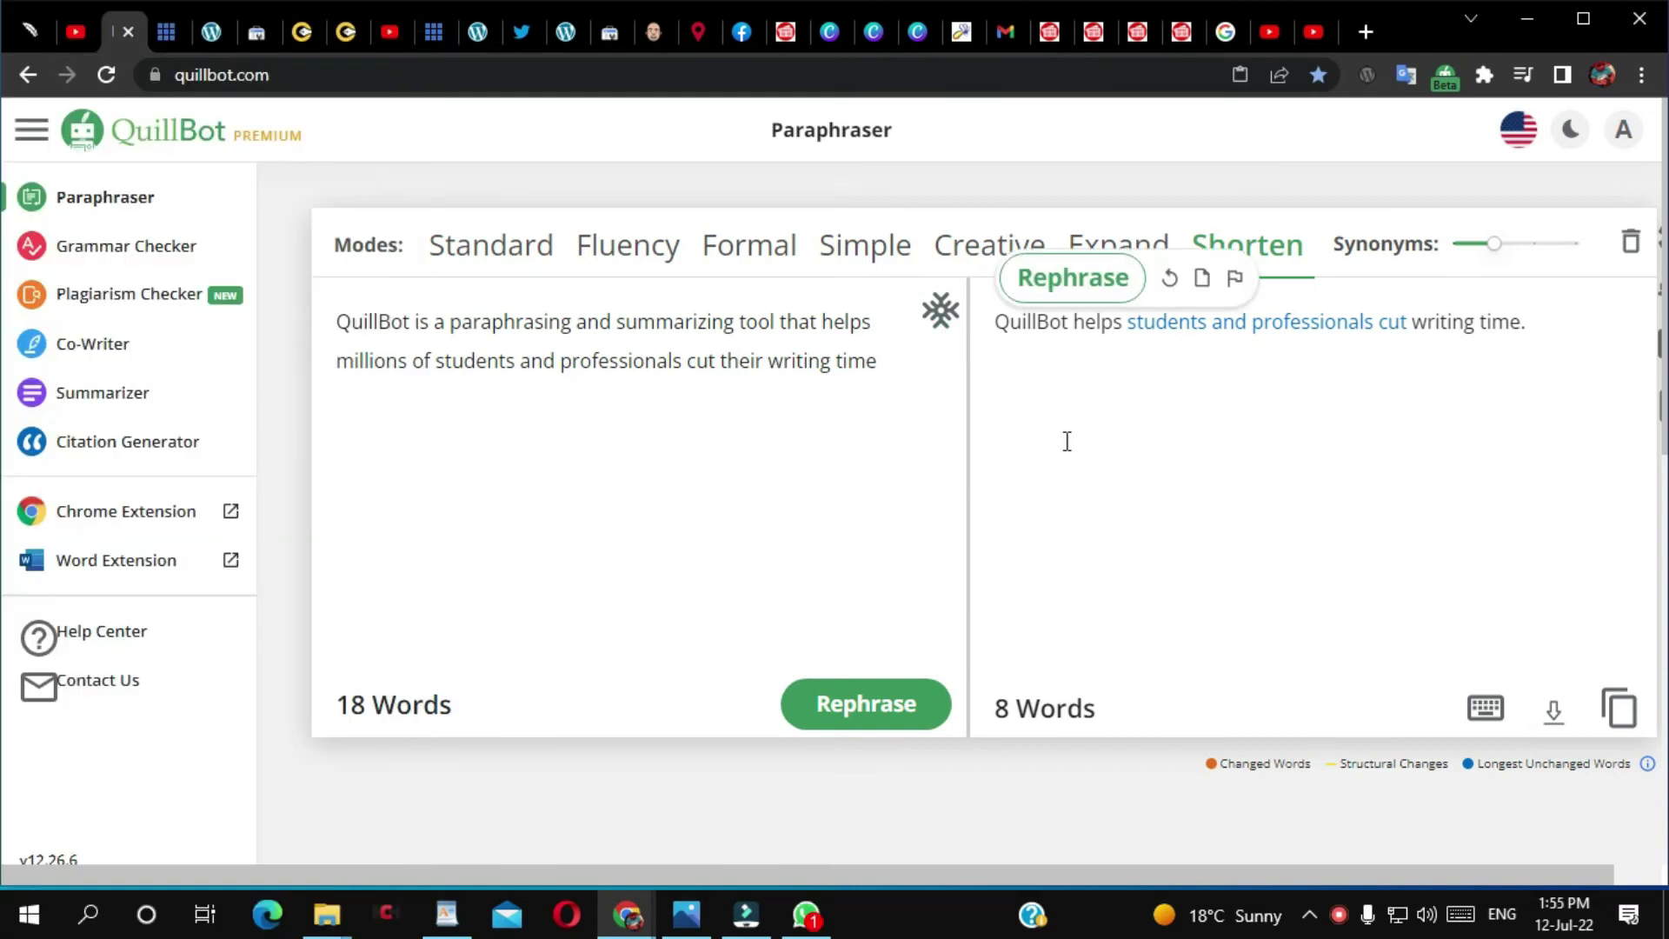
Check which English variants are offered as the writing language and close the list without choosing one.
left_click(1517, 130)
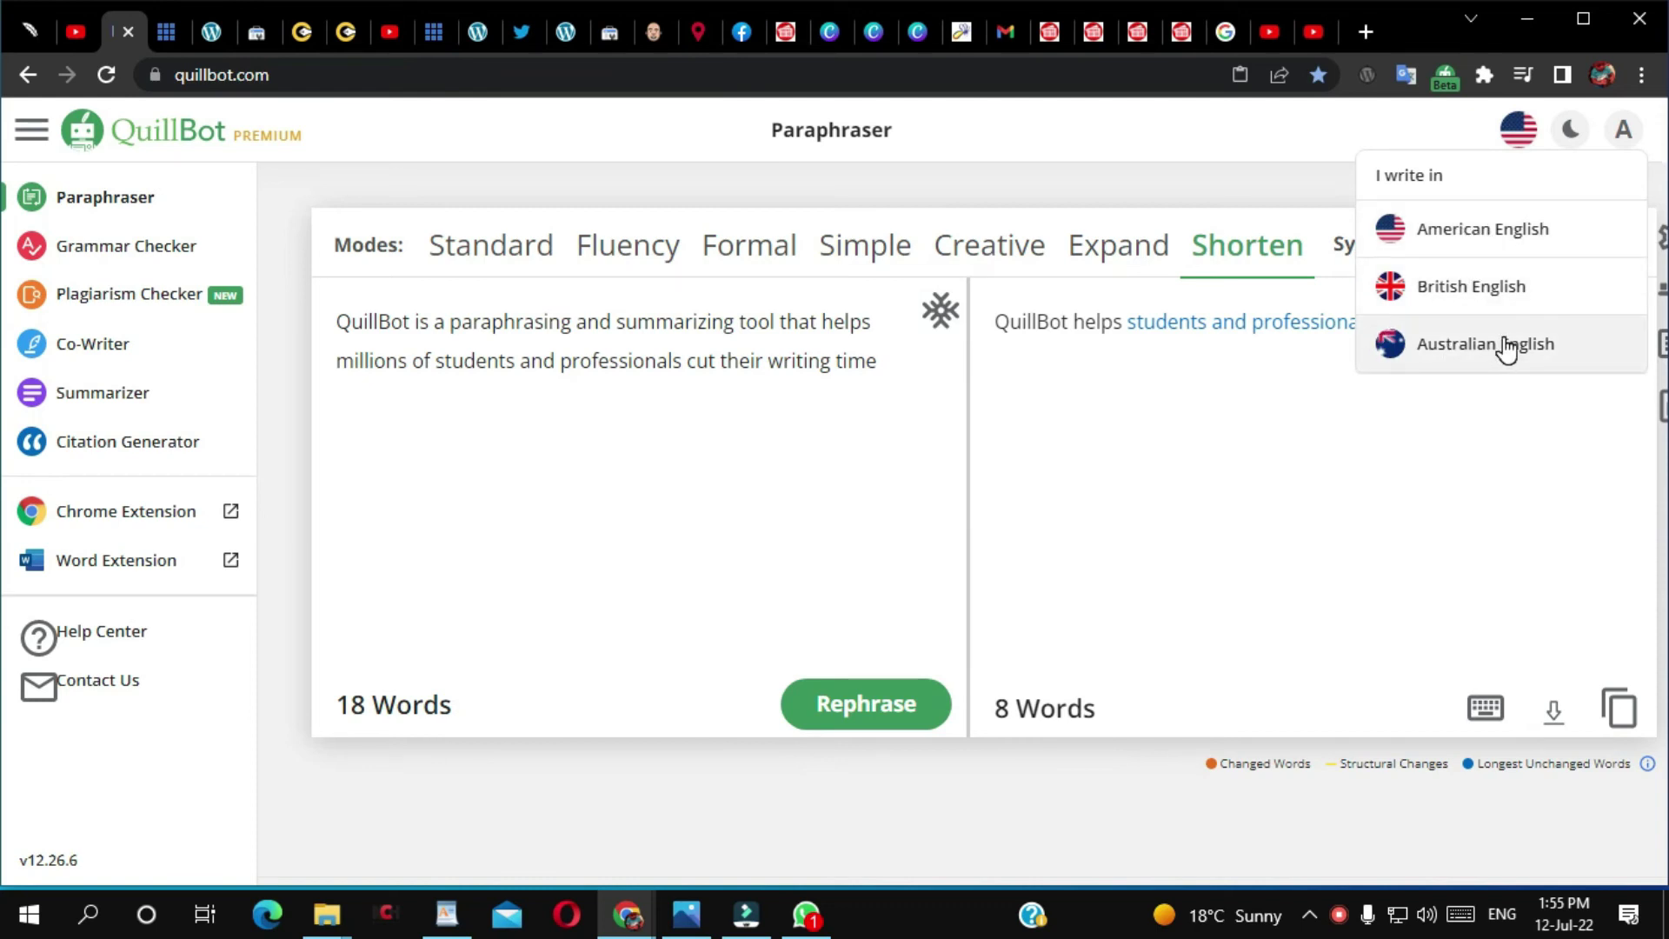
left_click(840, 449)
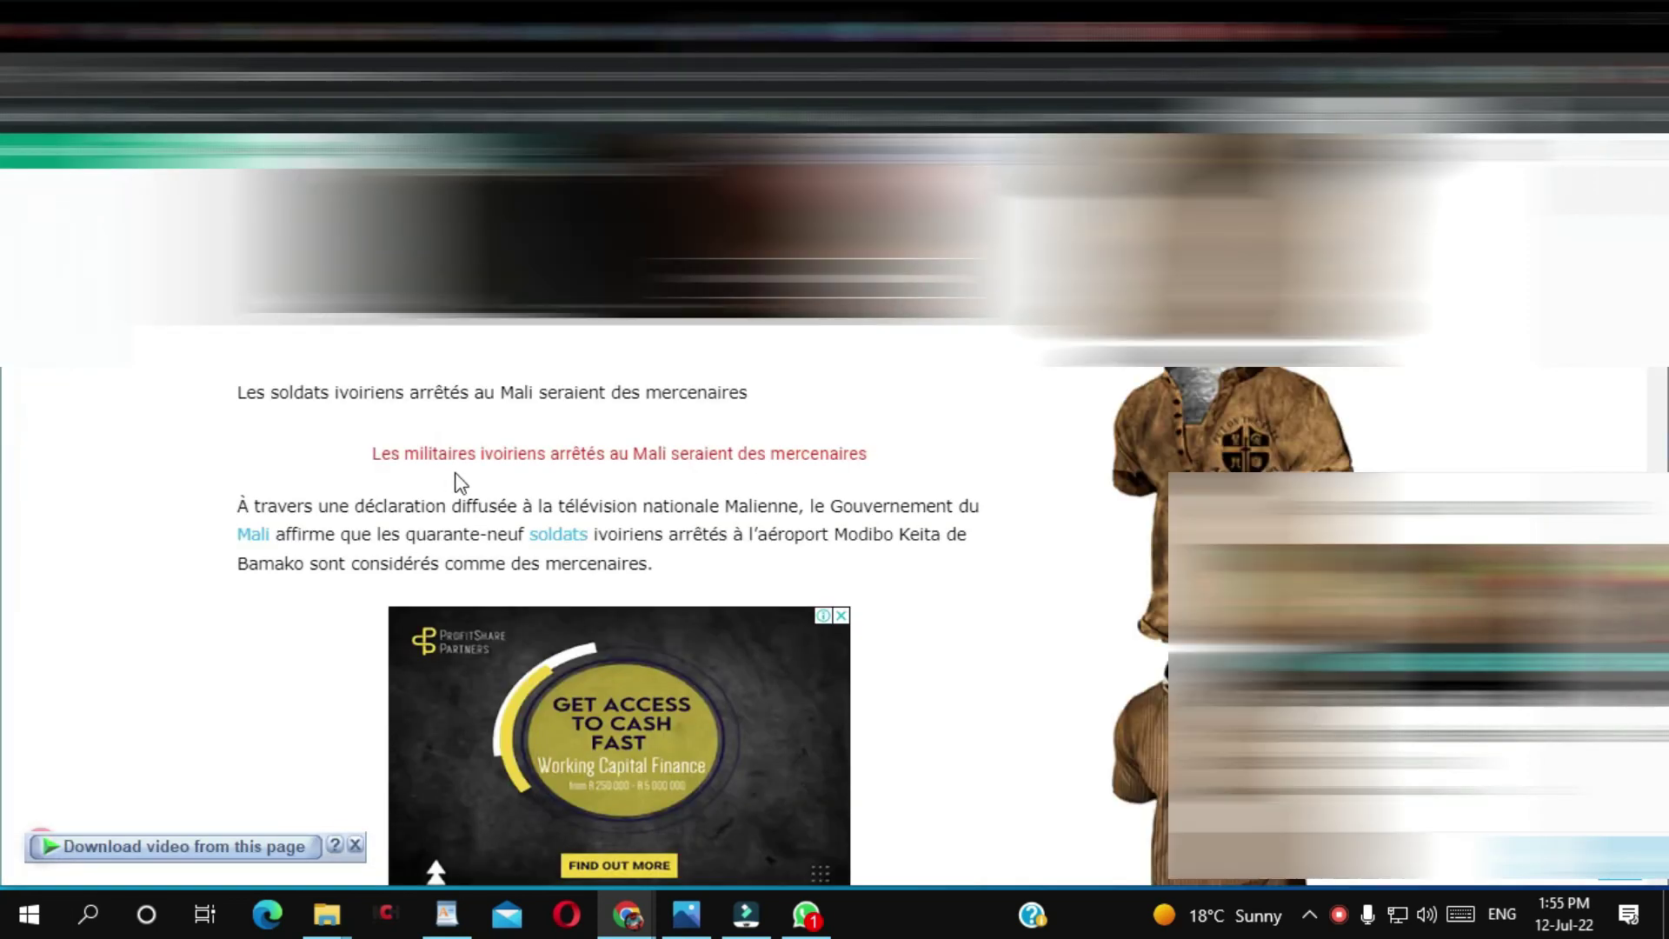
Copy the opening paragraph of the French article about the Ivorian soldiers arrested in Mali.
scroll(461, 461, "up", 5)
scroll(466, 446, "down", 6)
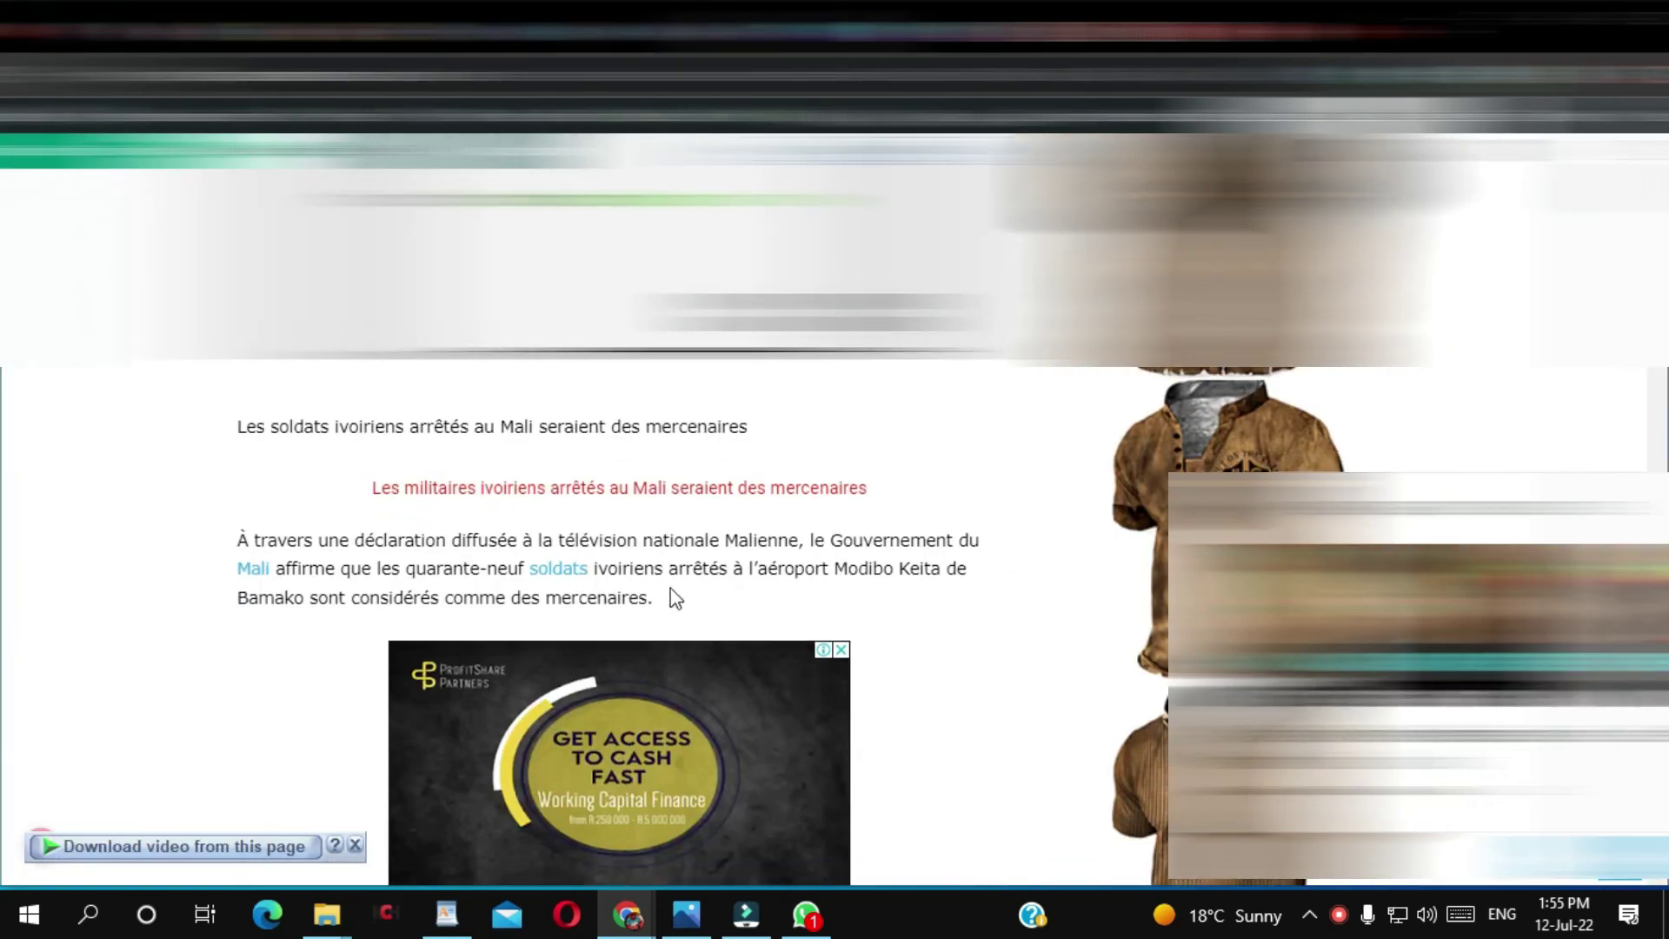
left_click_drag(672, 614, 233, 540)
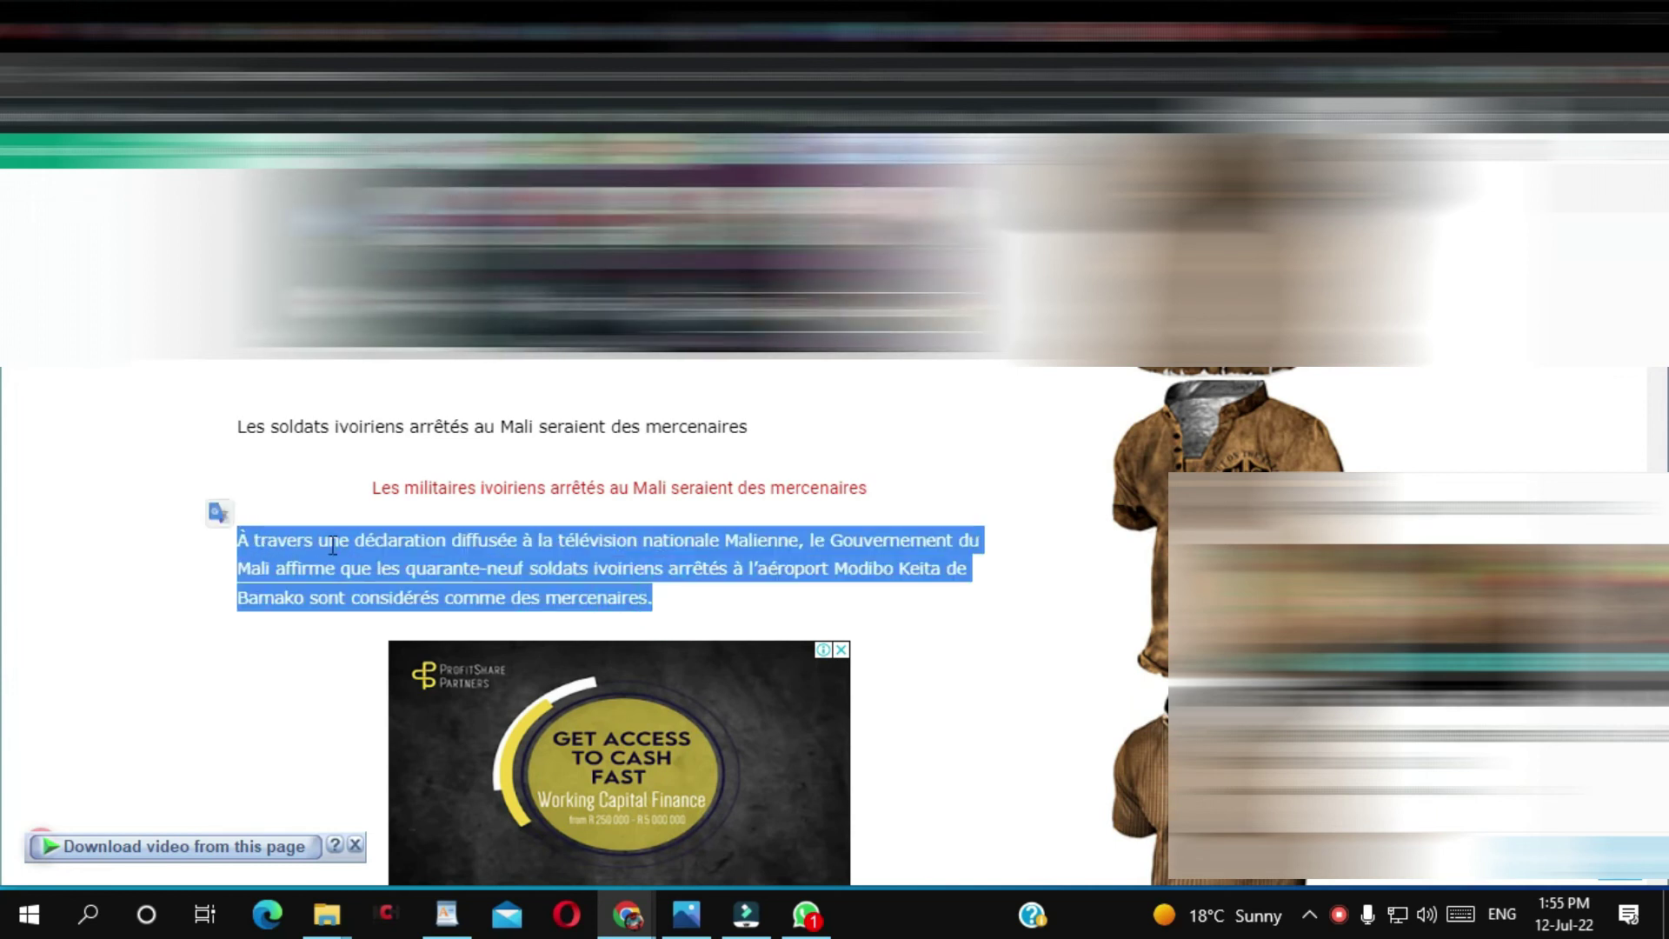
right_click(371, 543)
left_click(419, 569)
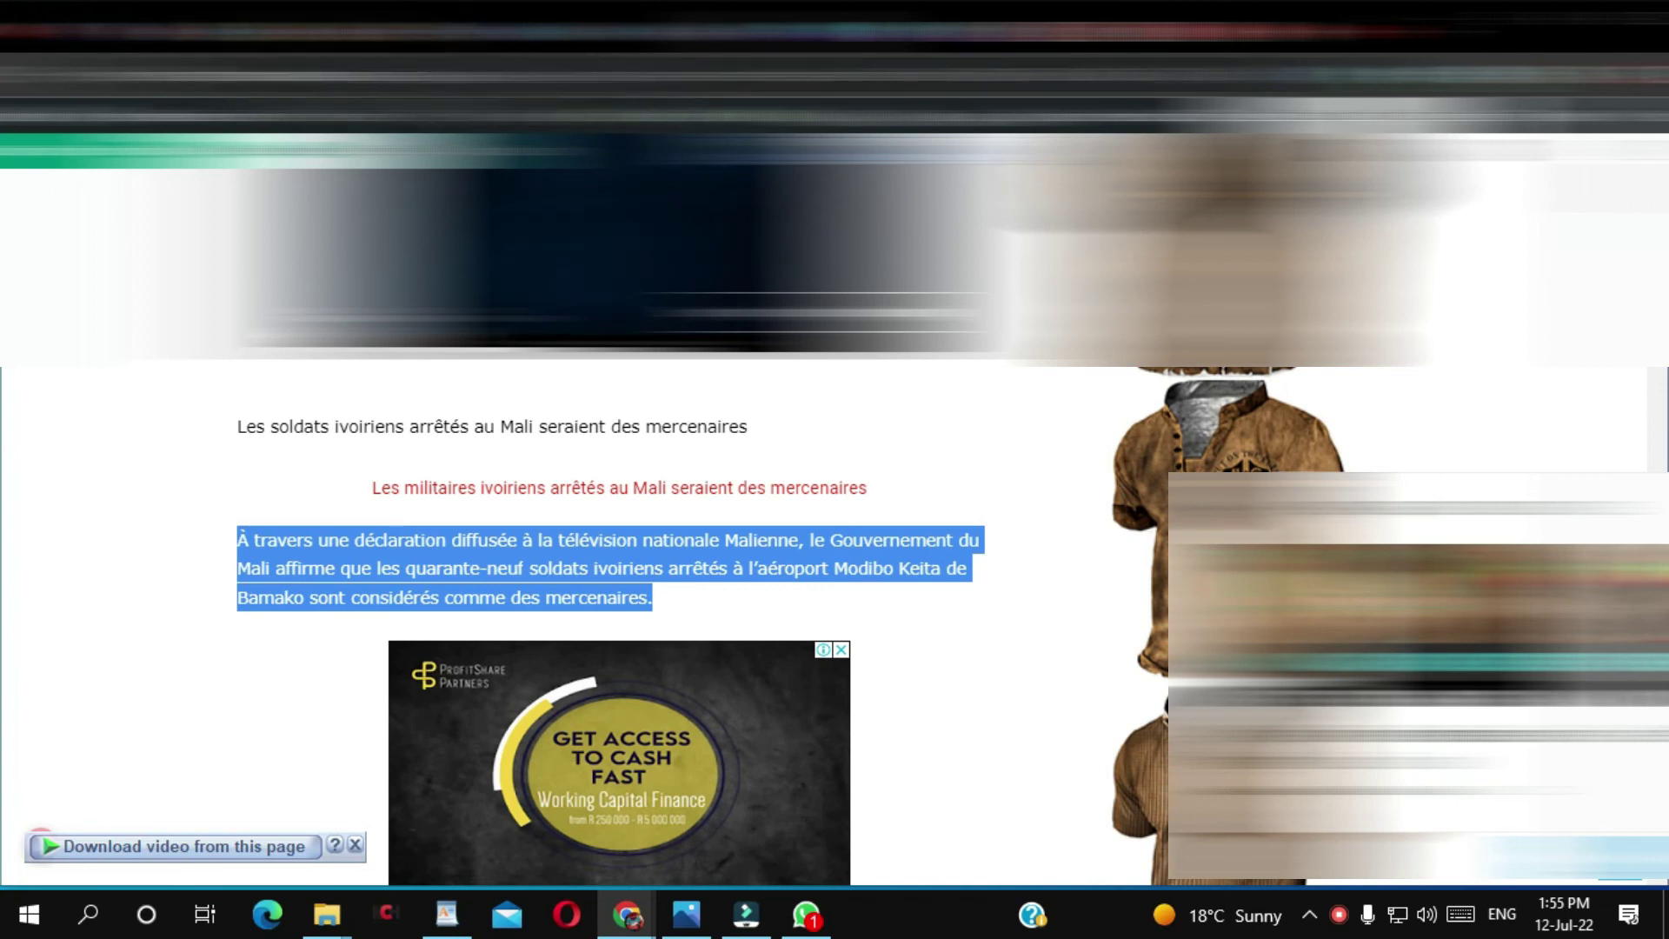
Return to the Paraphraser and replace the original sentence with the copied French paragraph.
key("ctrl+Tab")
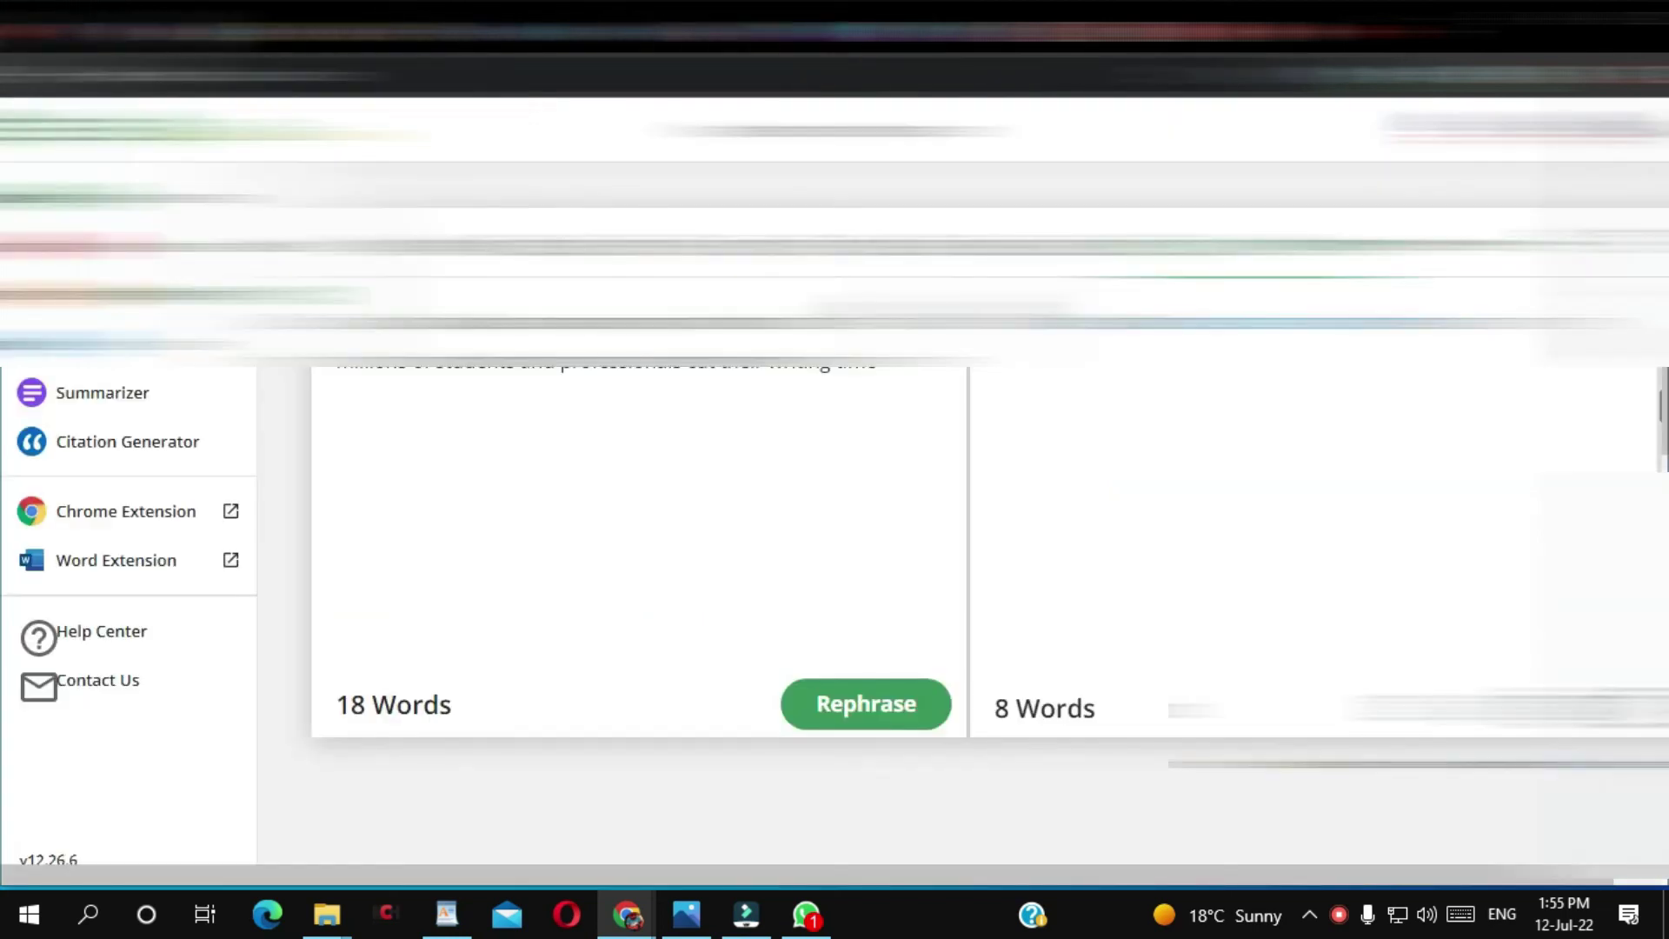
left_click(584, 366)
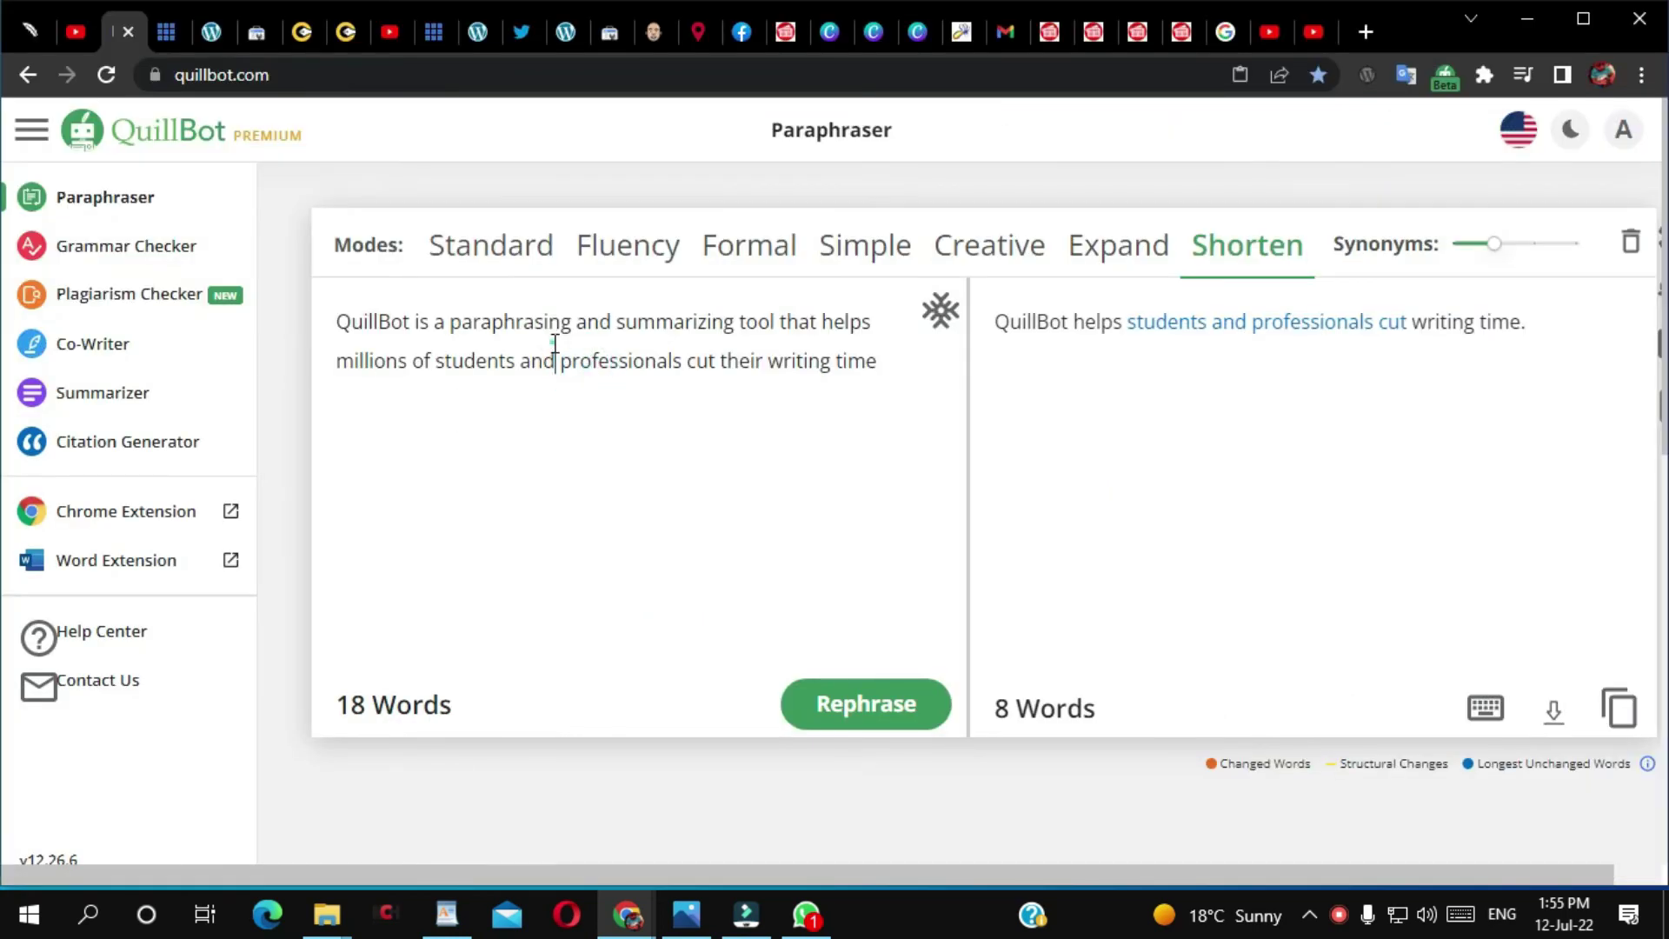
key("ctrl+a")
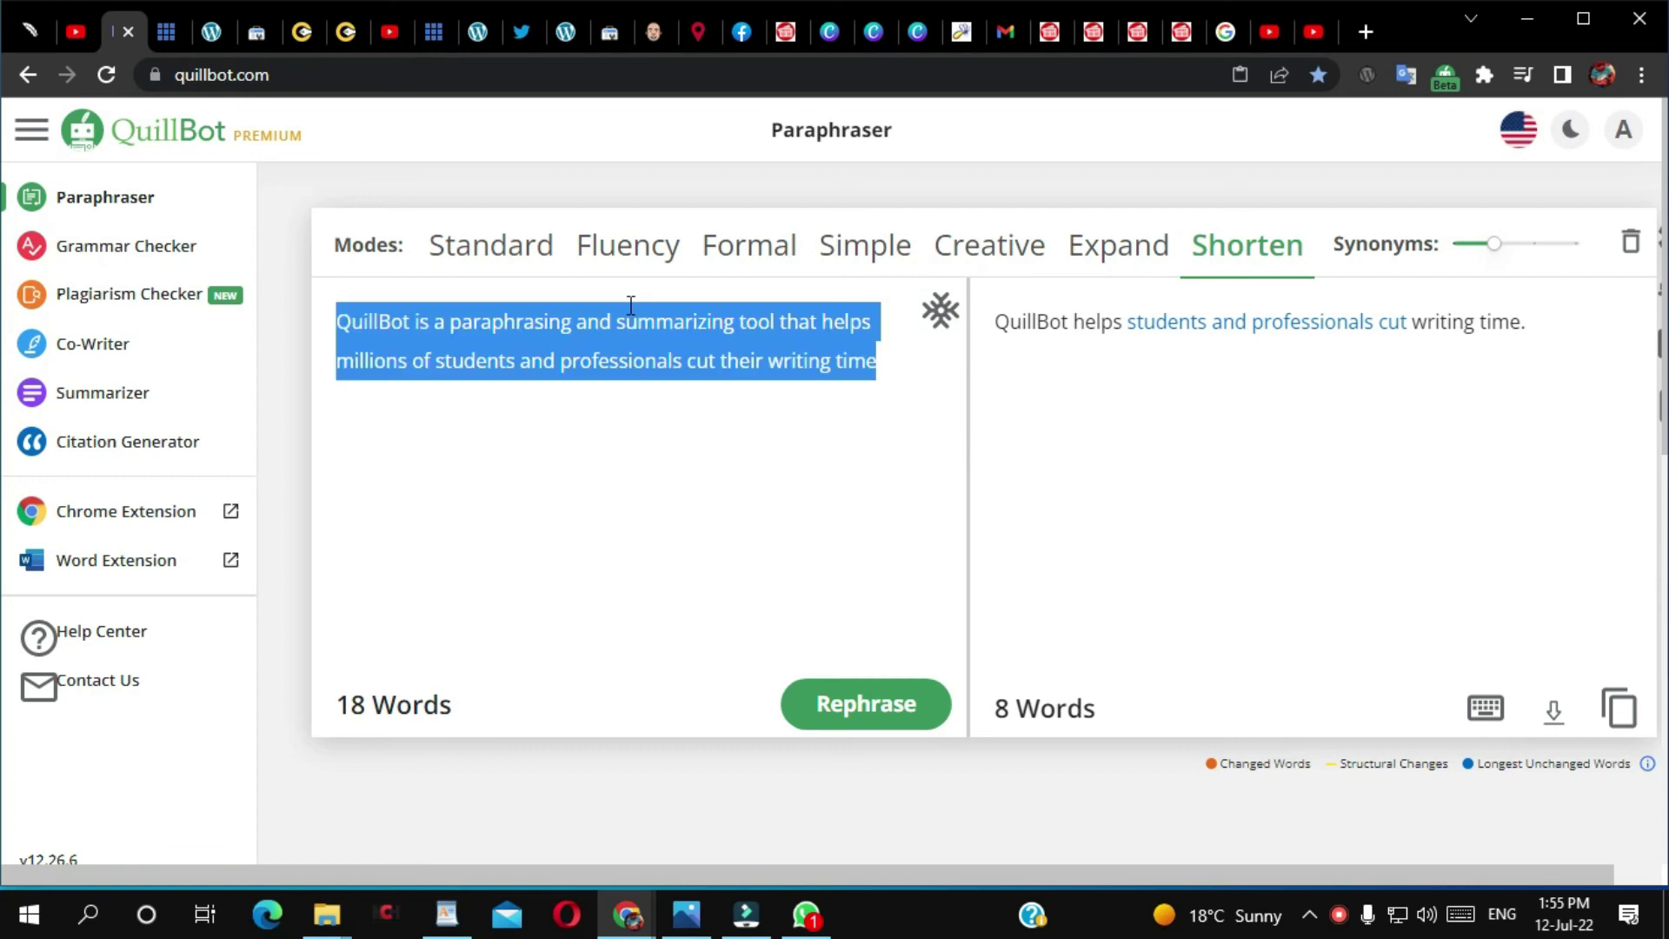
key("BackSpace")
key("ctrl+v")
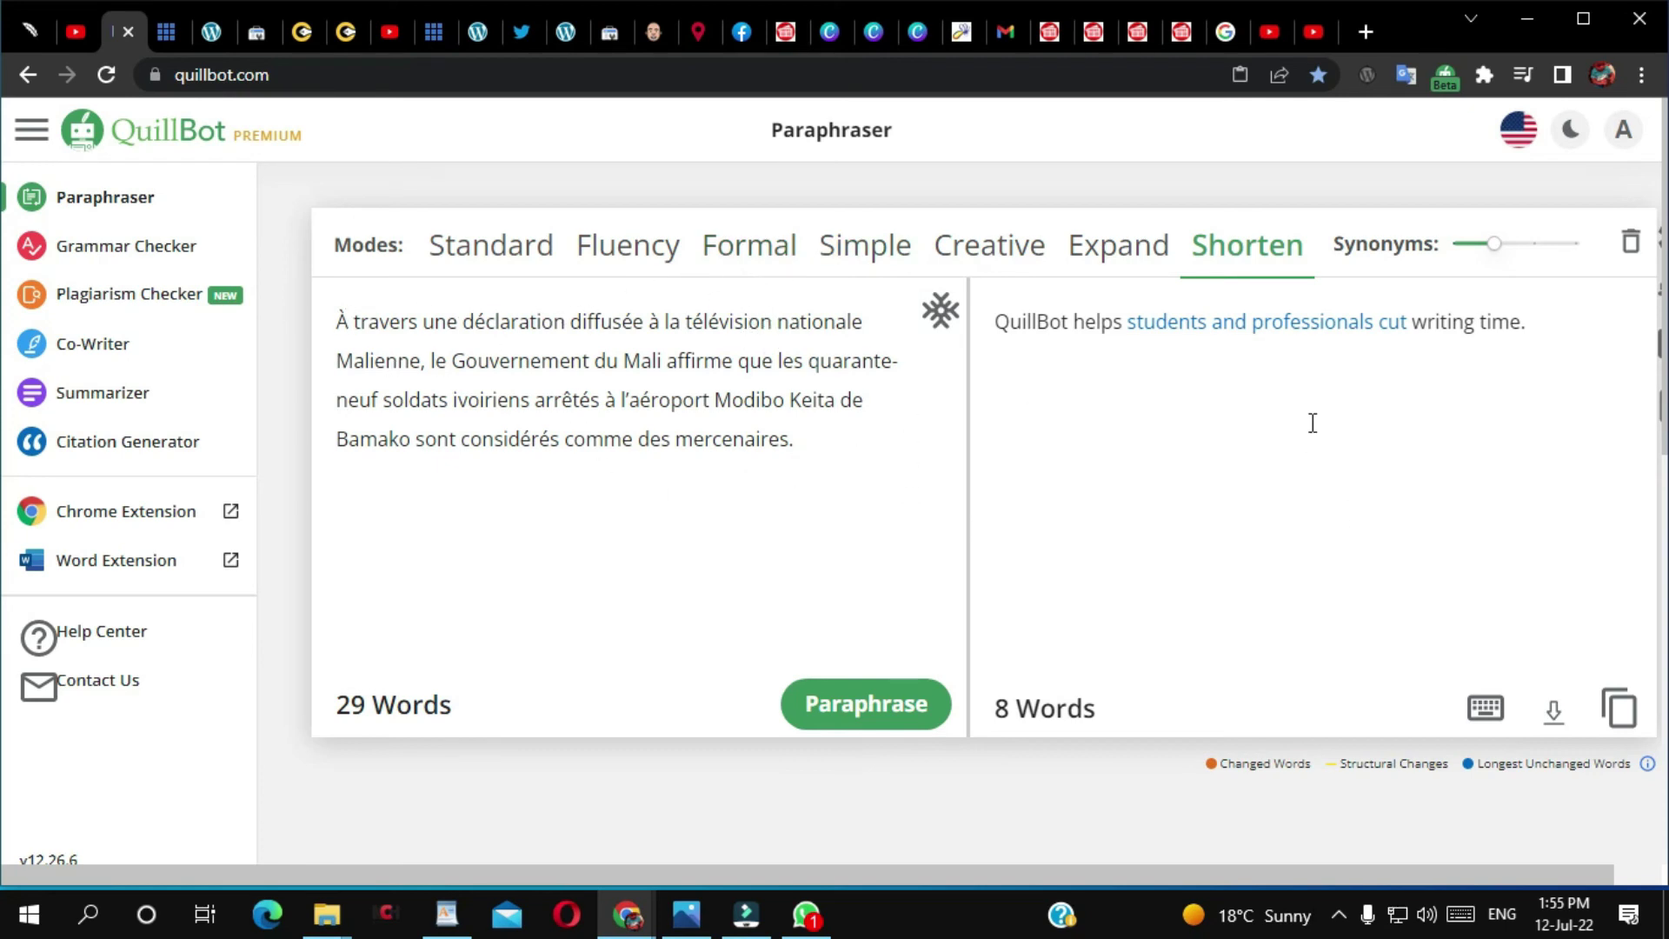
Paraphrase the French paragraph in Simple and Creative modes, recheck the Simple version and paraphrase it in Formal mode.
left_click(1097, 321)
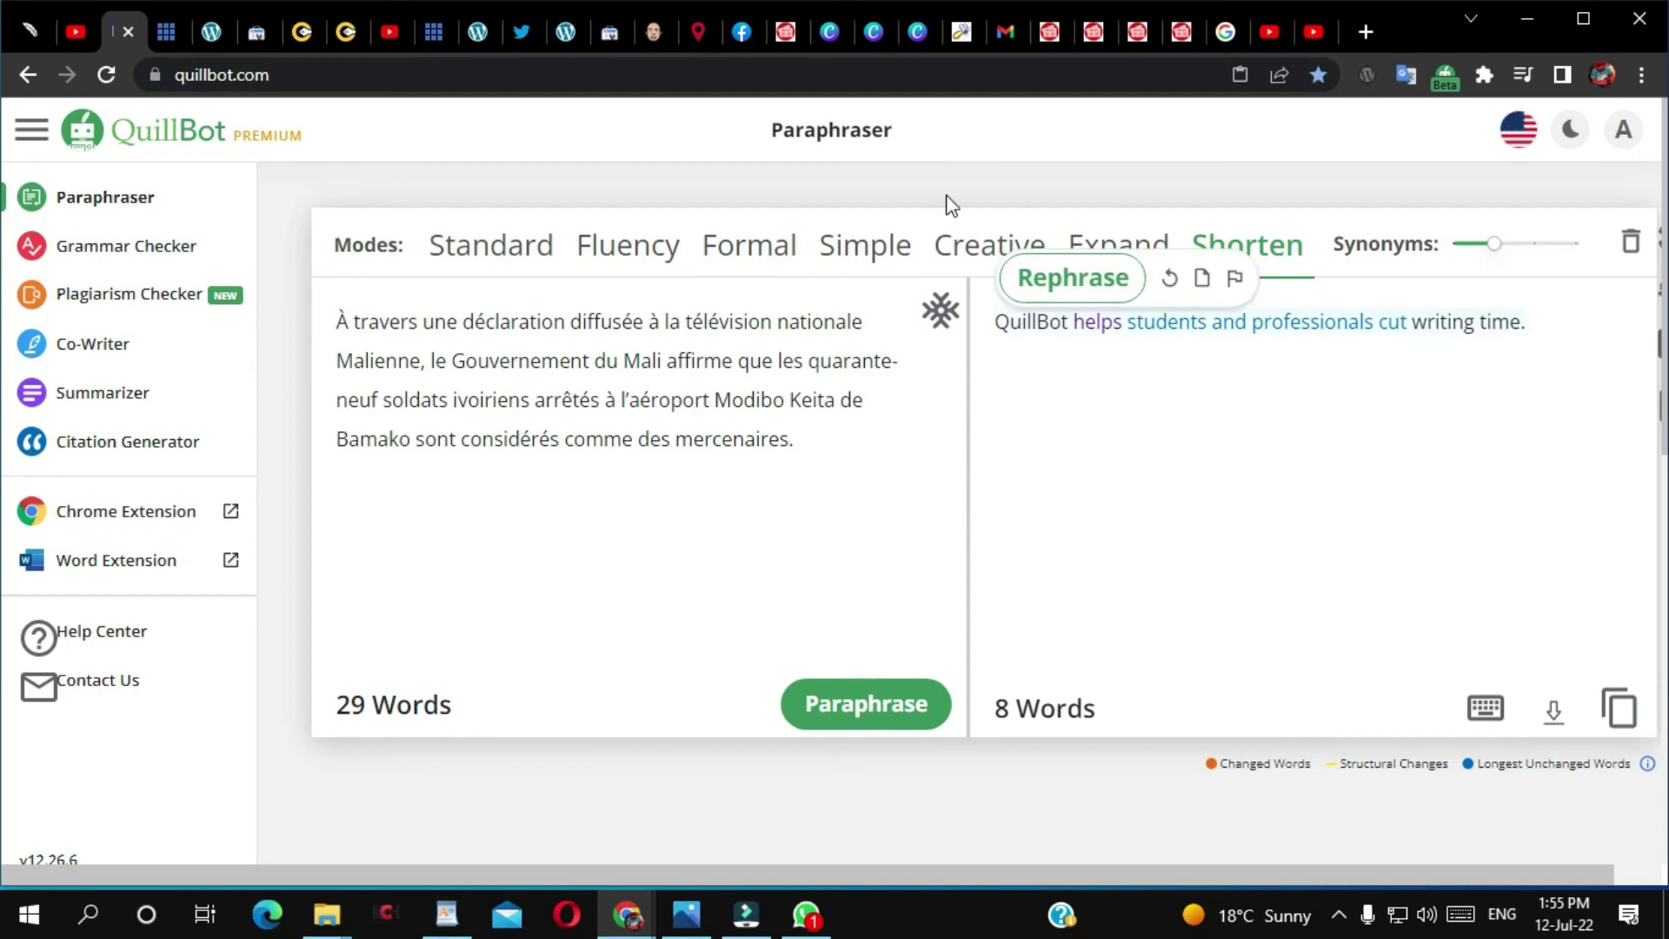
left_click(865, 248)
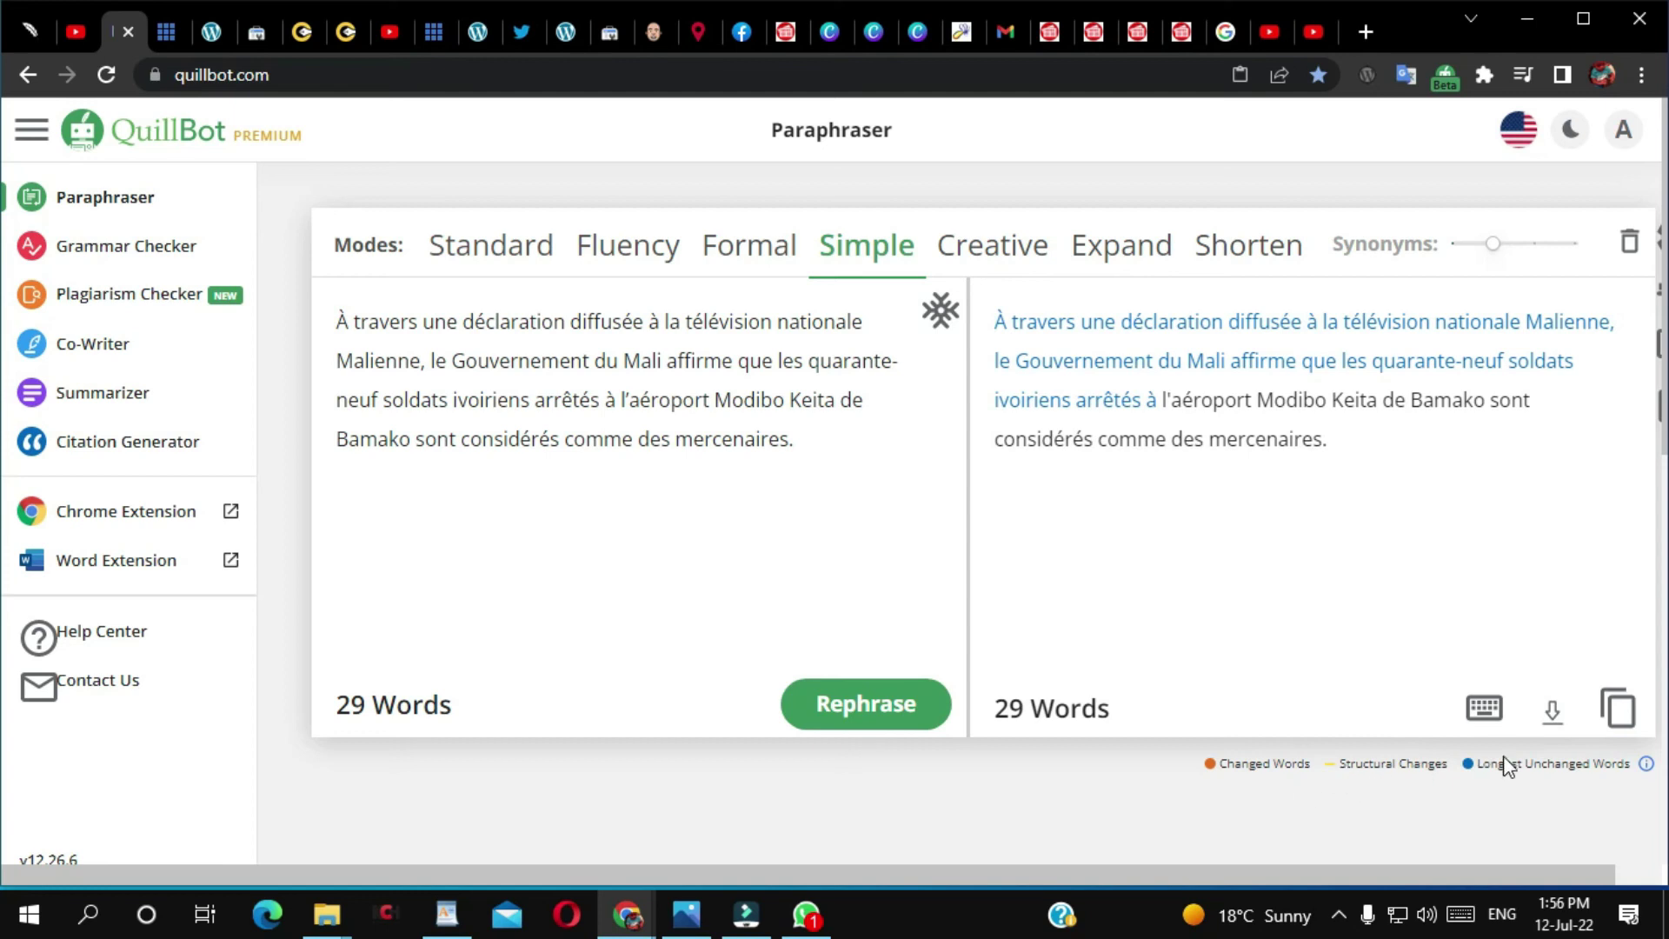
left_click(1009, 258)
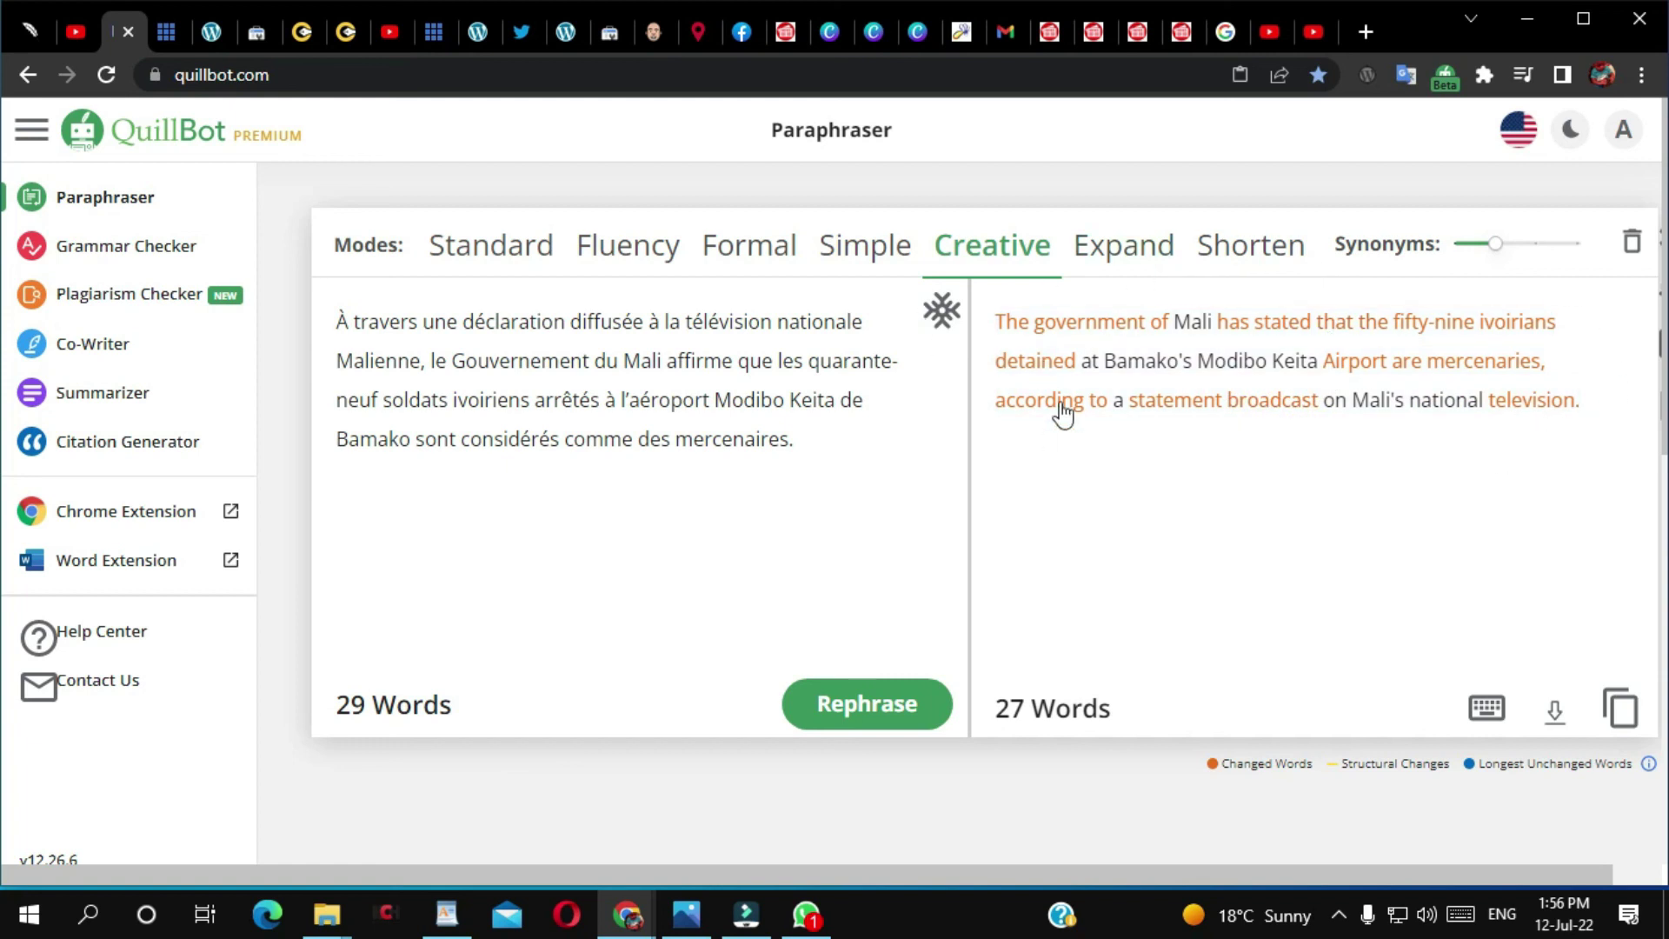
left_click(861, 251)
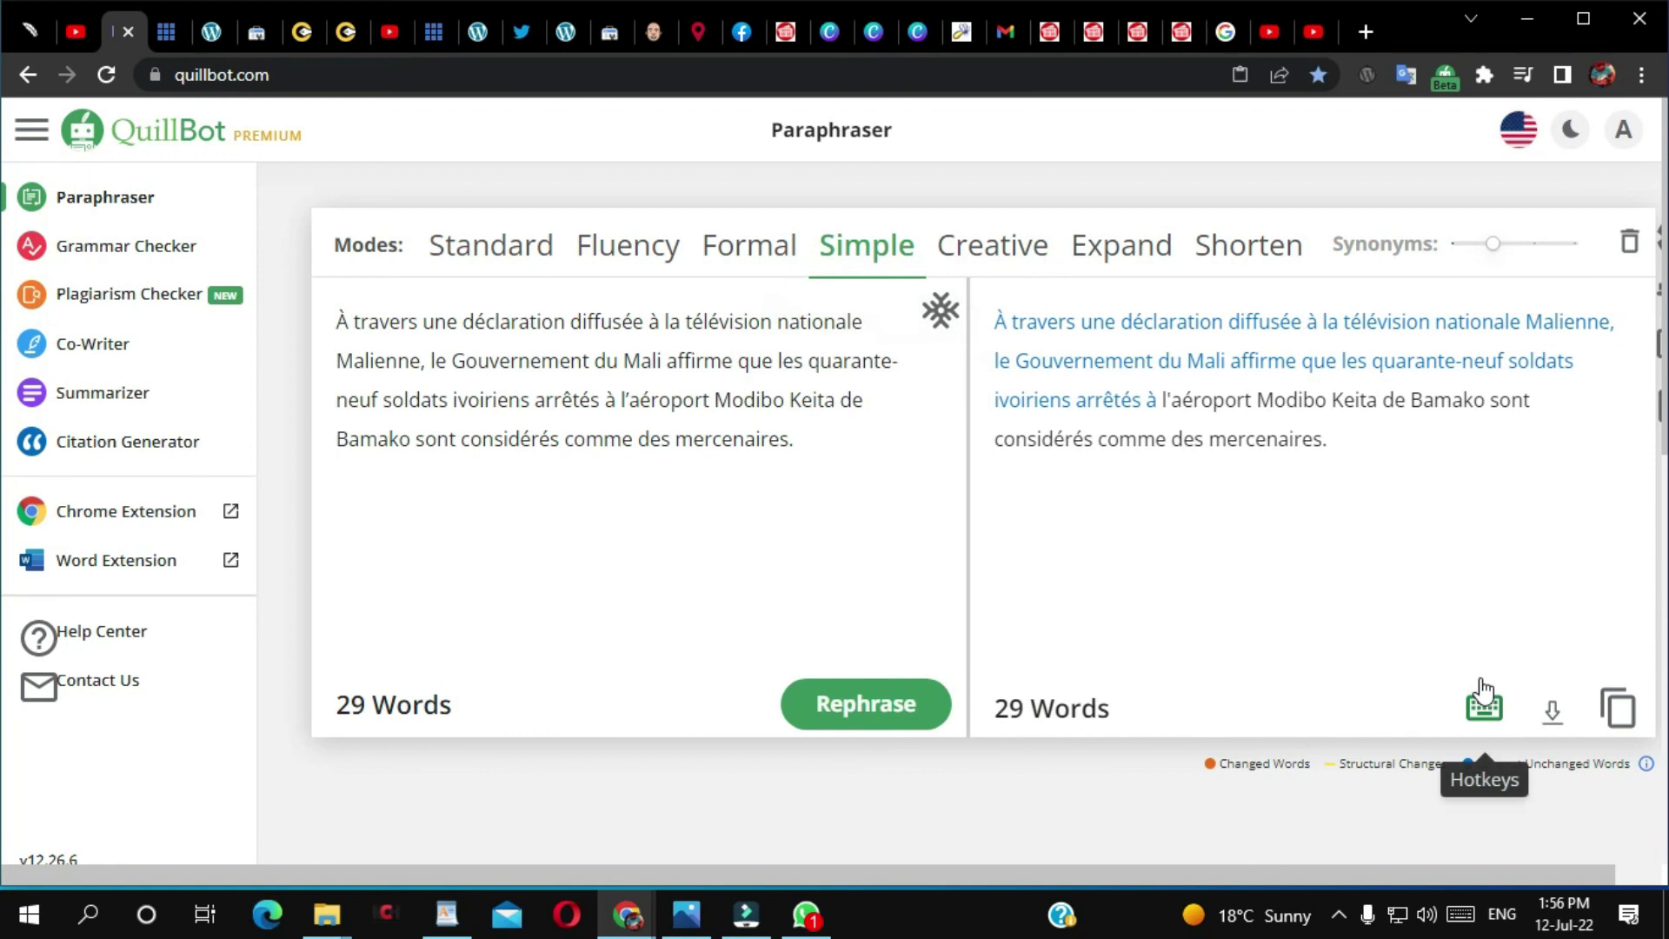
left_click(754, 245)
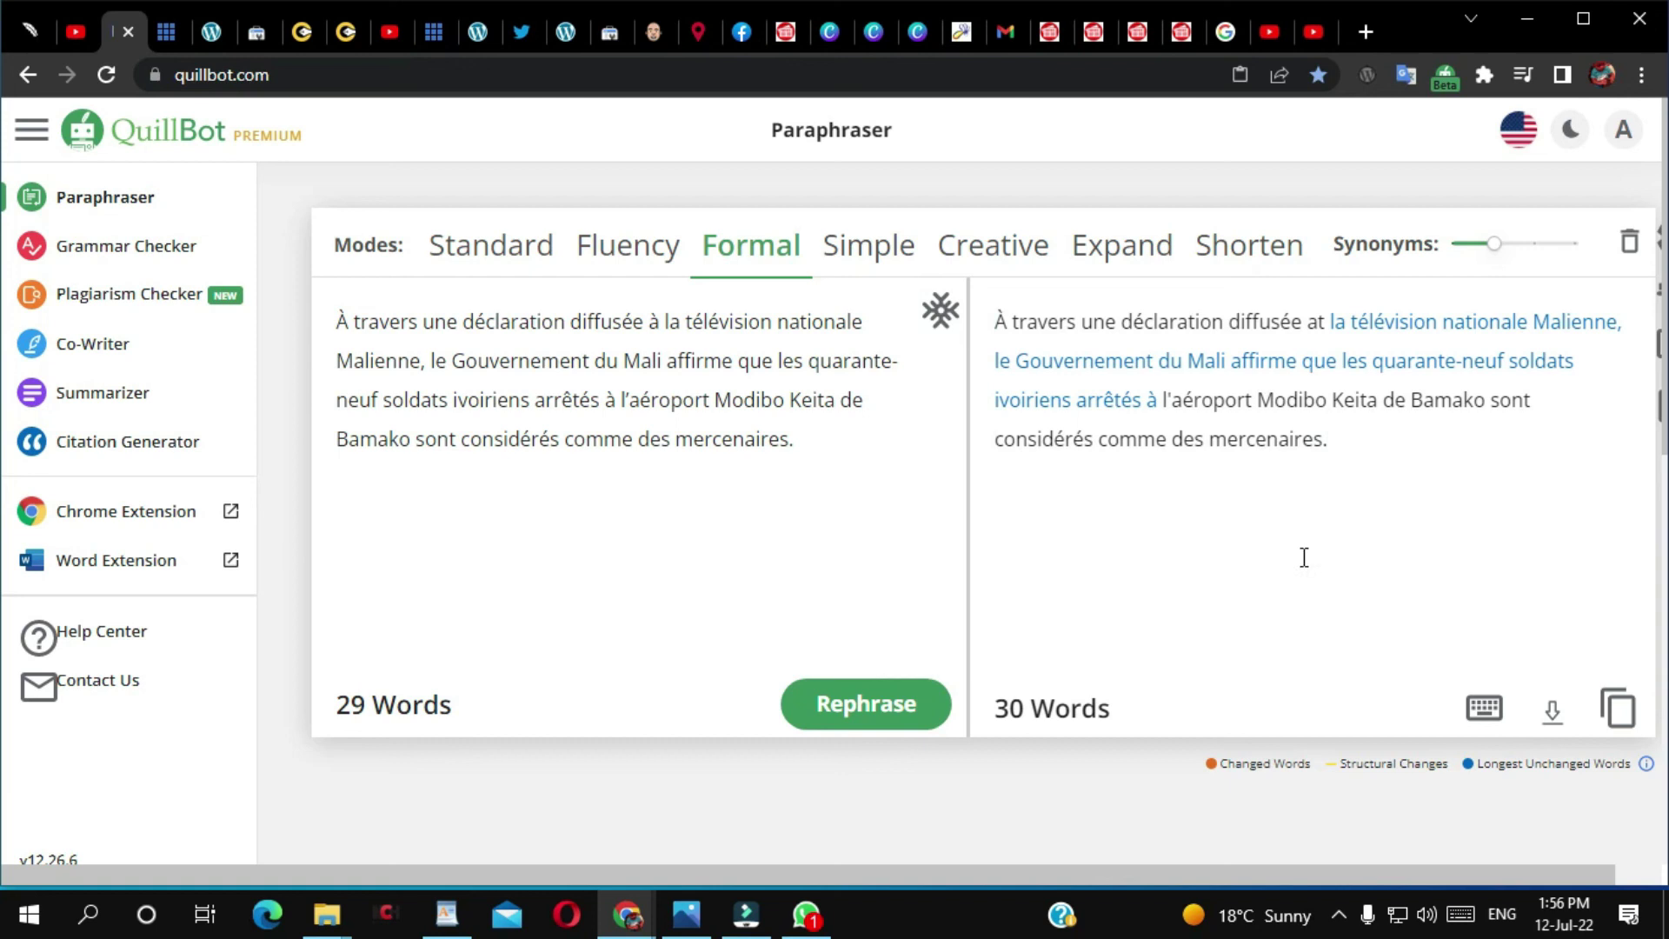
Paraphrase the French paragraph in Expand and Shorten modes, rephrasing the Expand version again.
left_click(1130, 259)
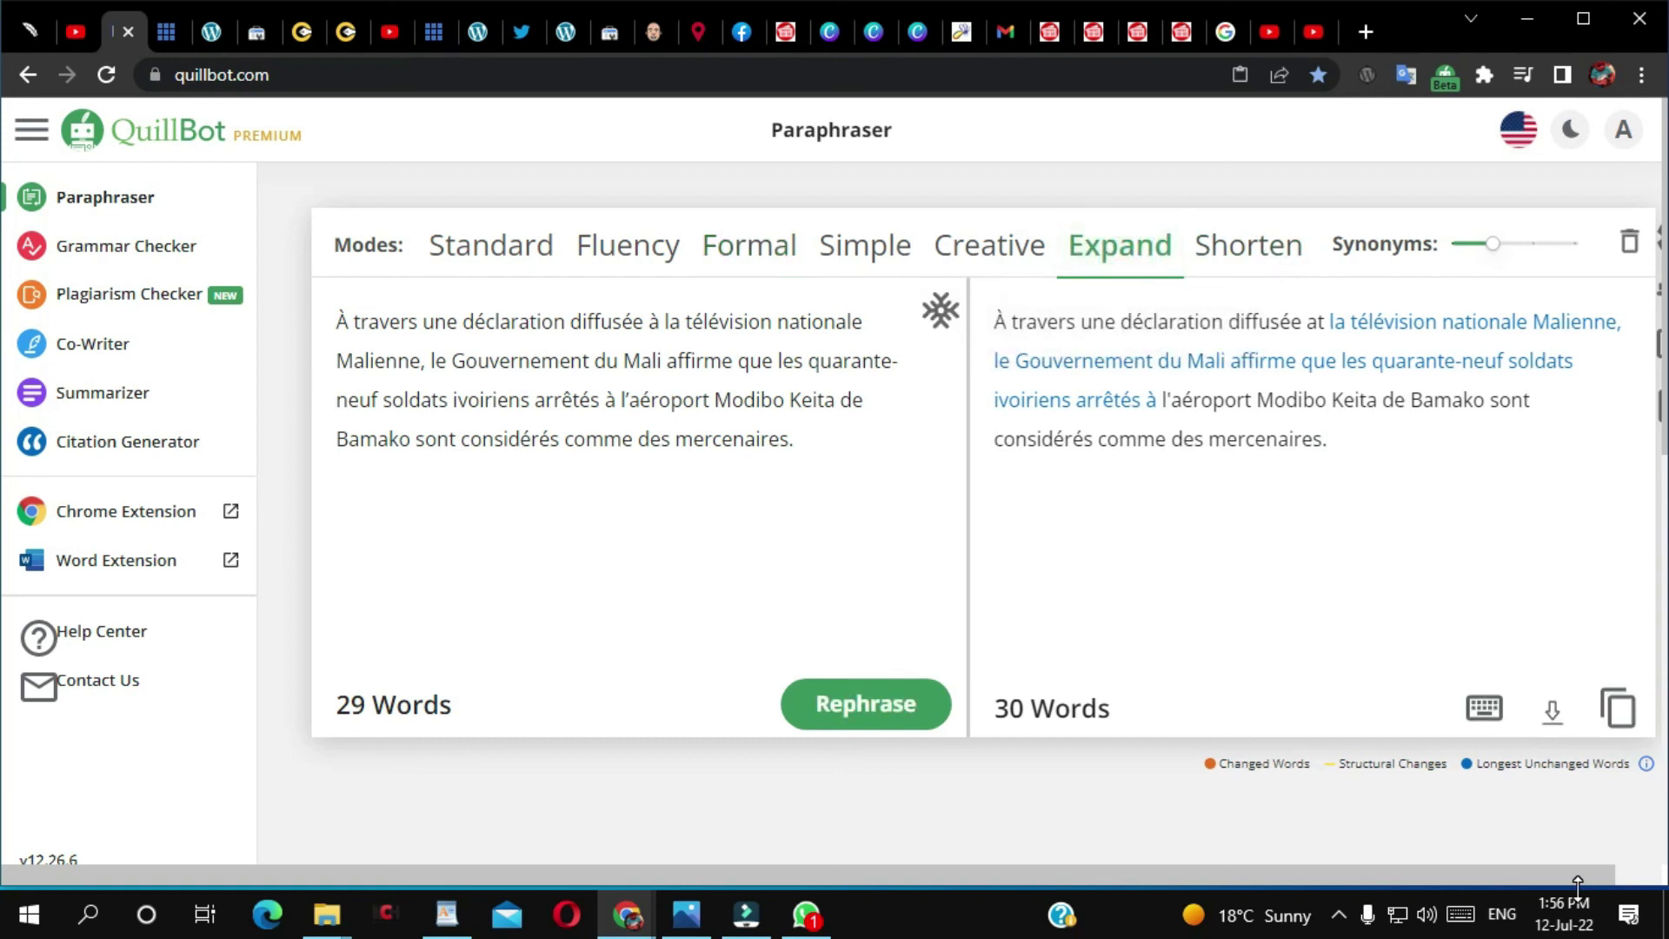
left_click(837, 705)
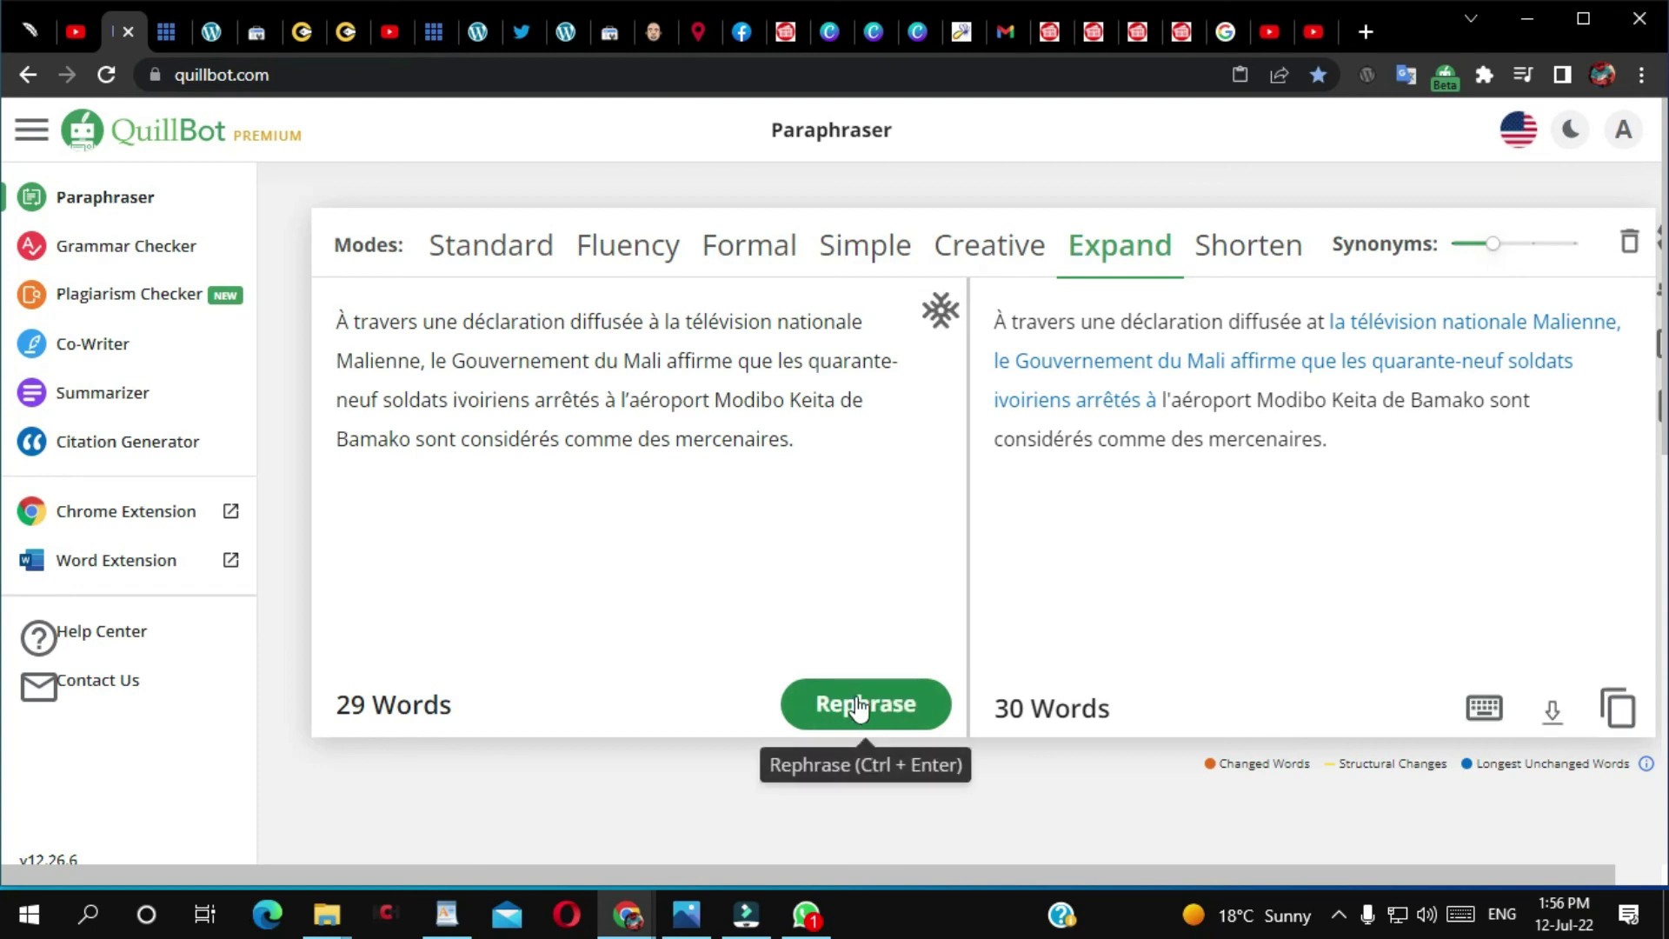
left_click(1249, 263)
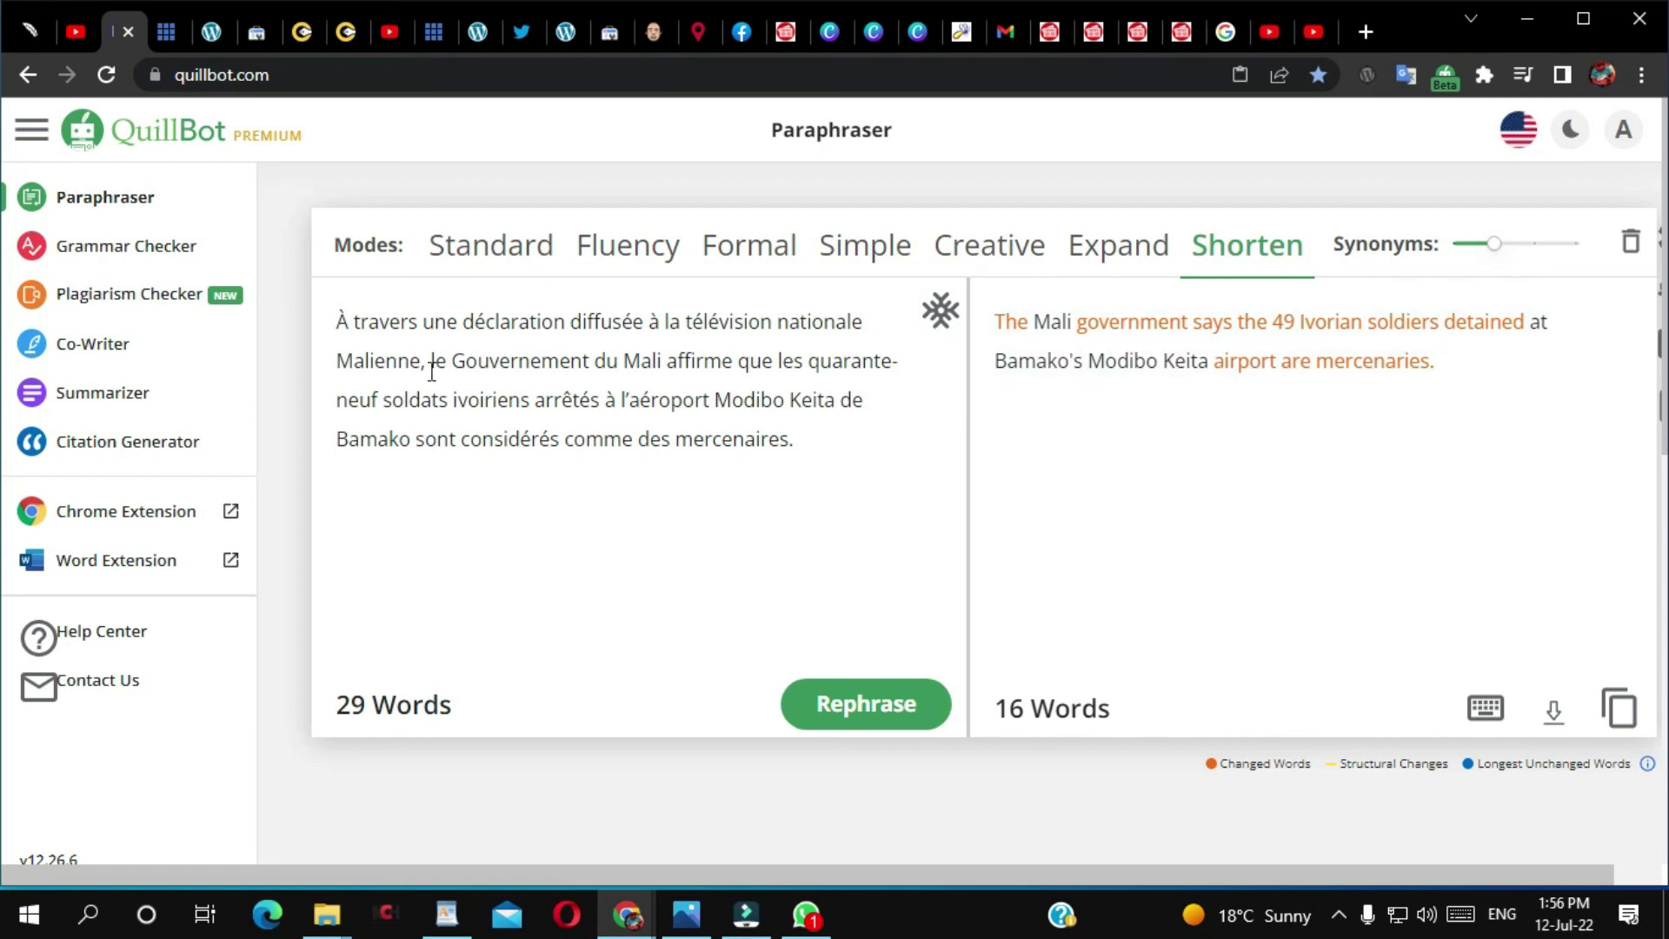
left_click(1110, 261)
left_click(872, 706)
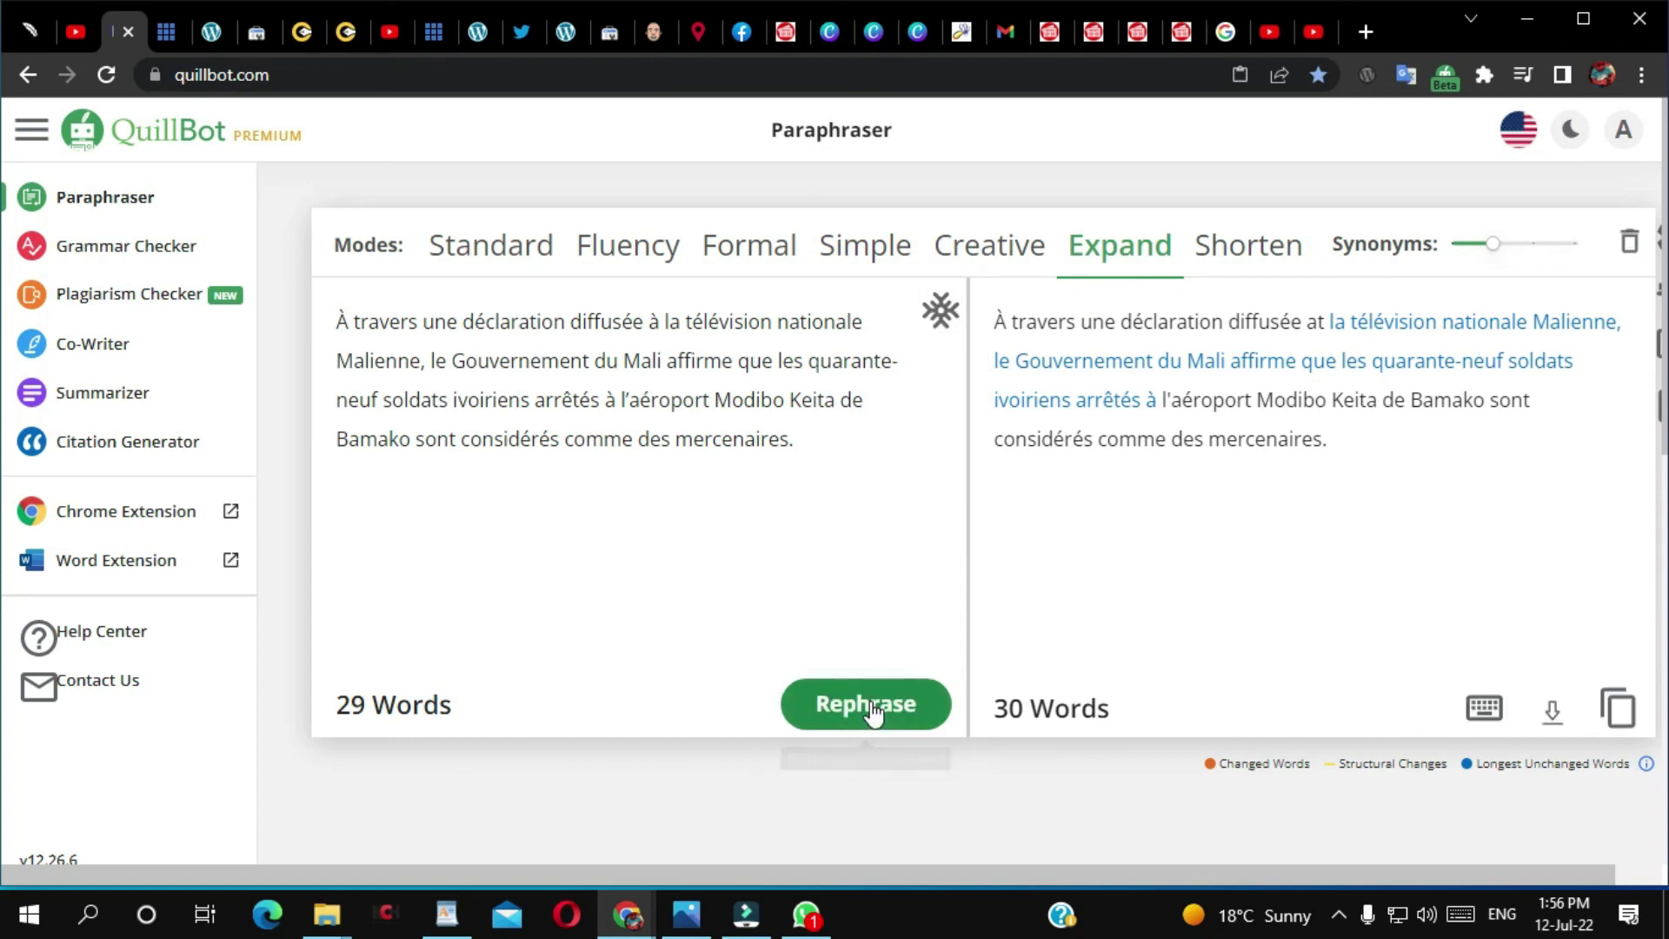
Rephrase the French paragraph again in the Creative, Simple and Formal modes.
left_click(995, 246)
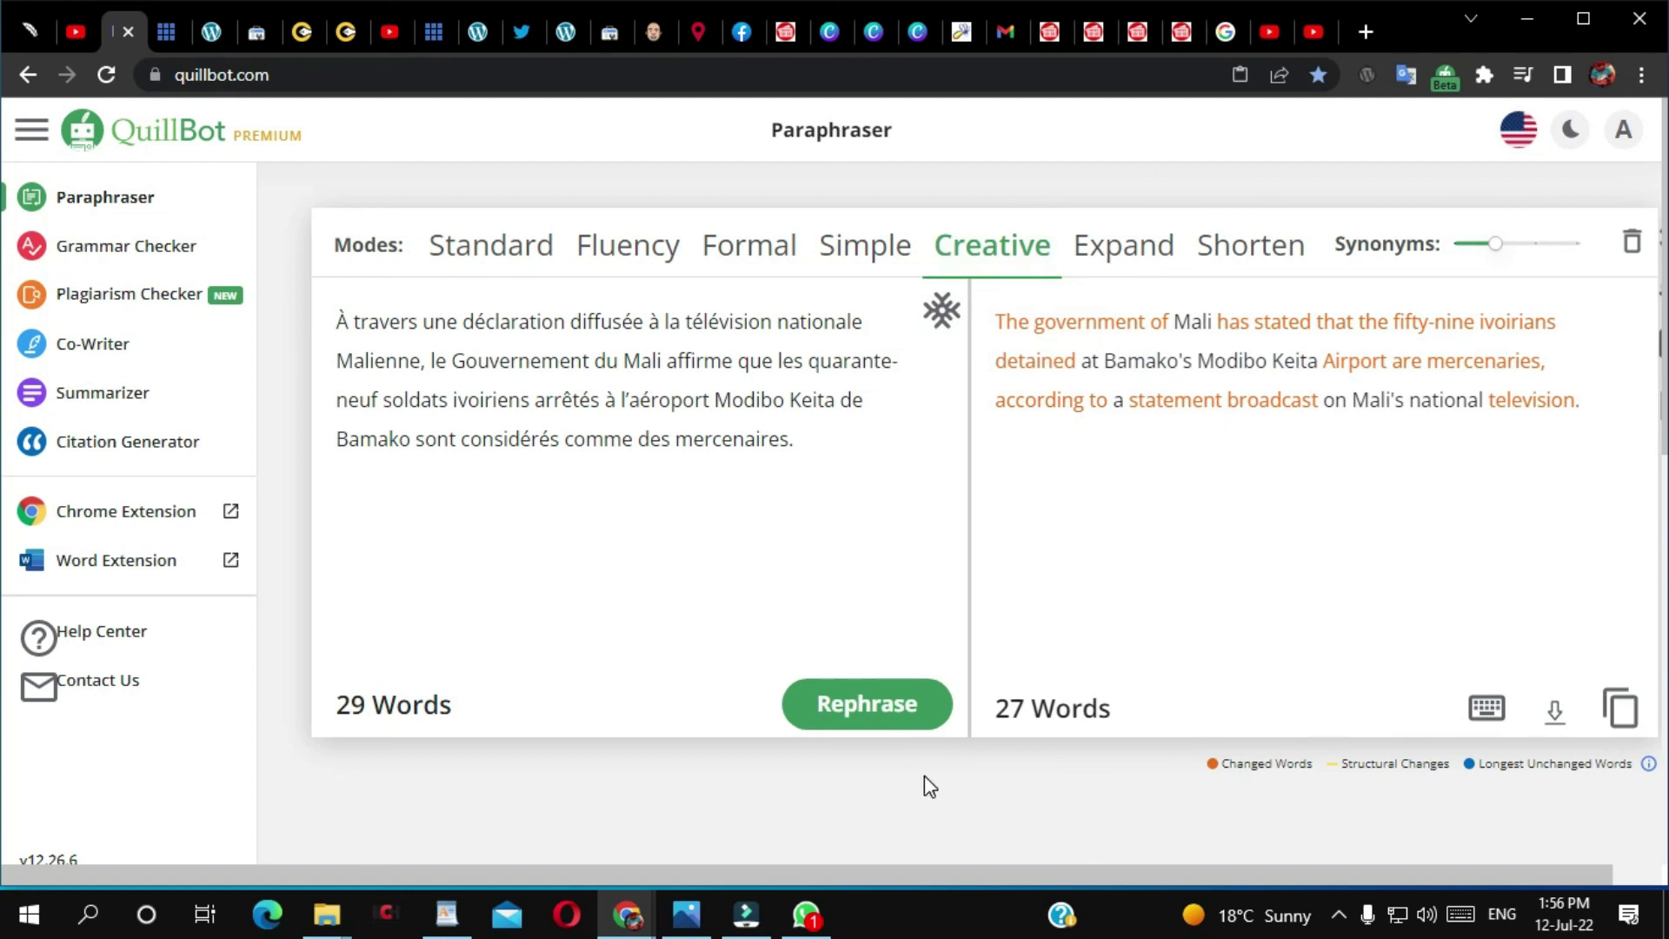
left_click(883, 702)
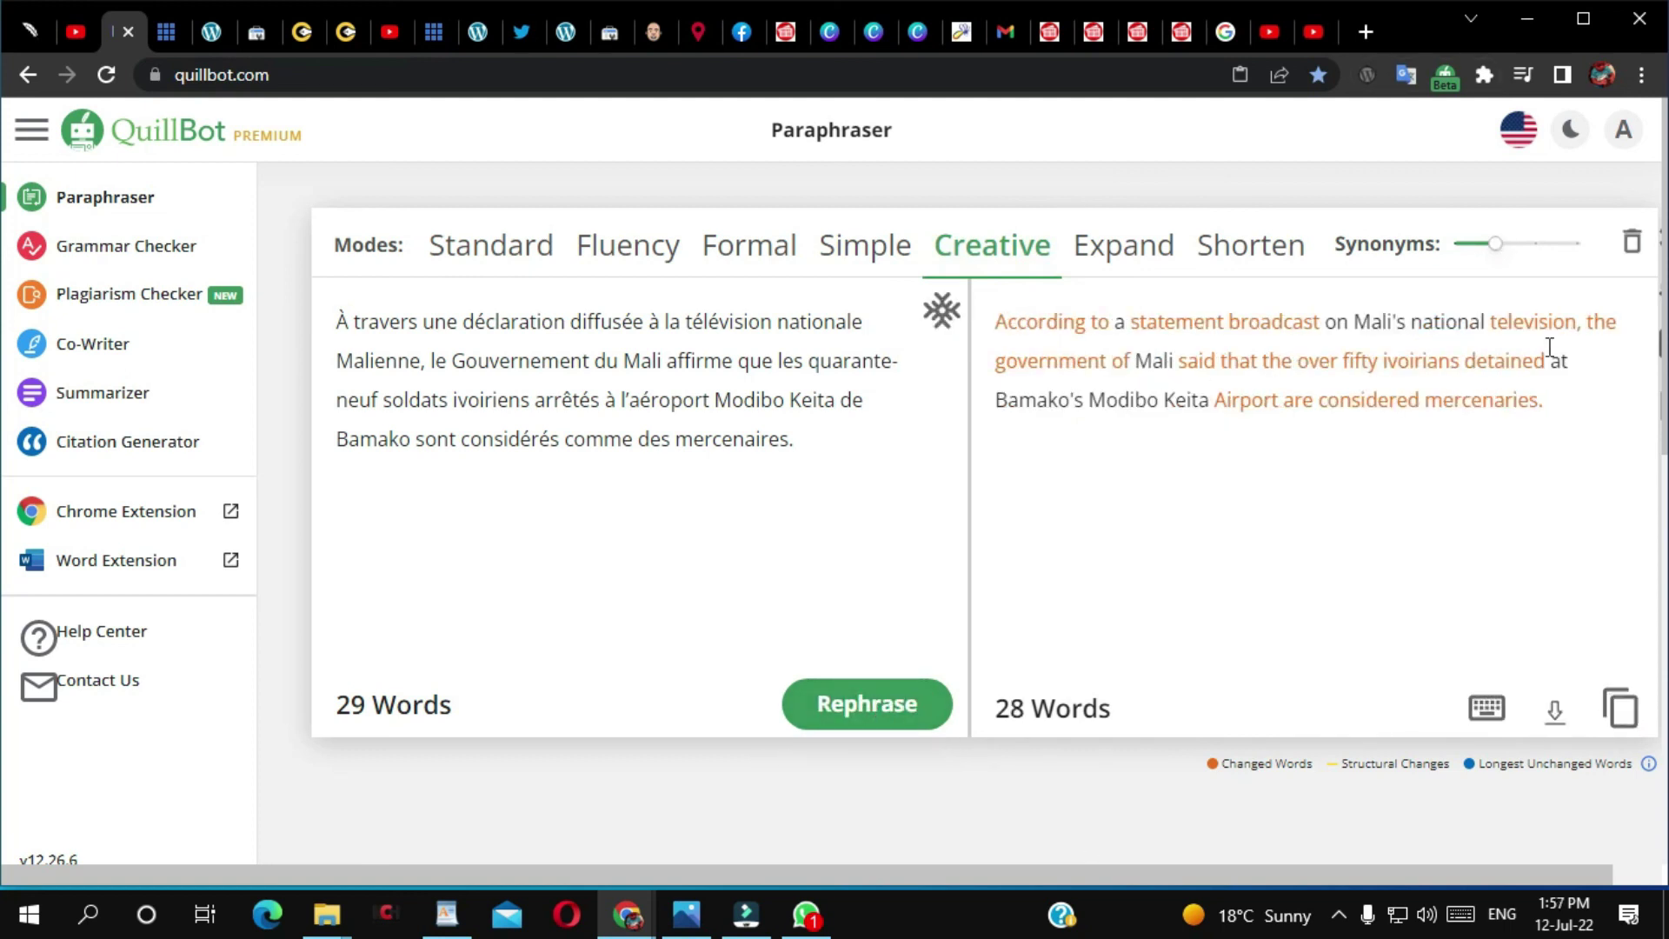
left_click(865, 246)
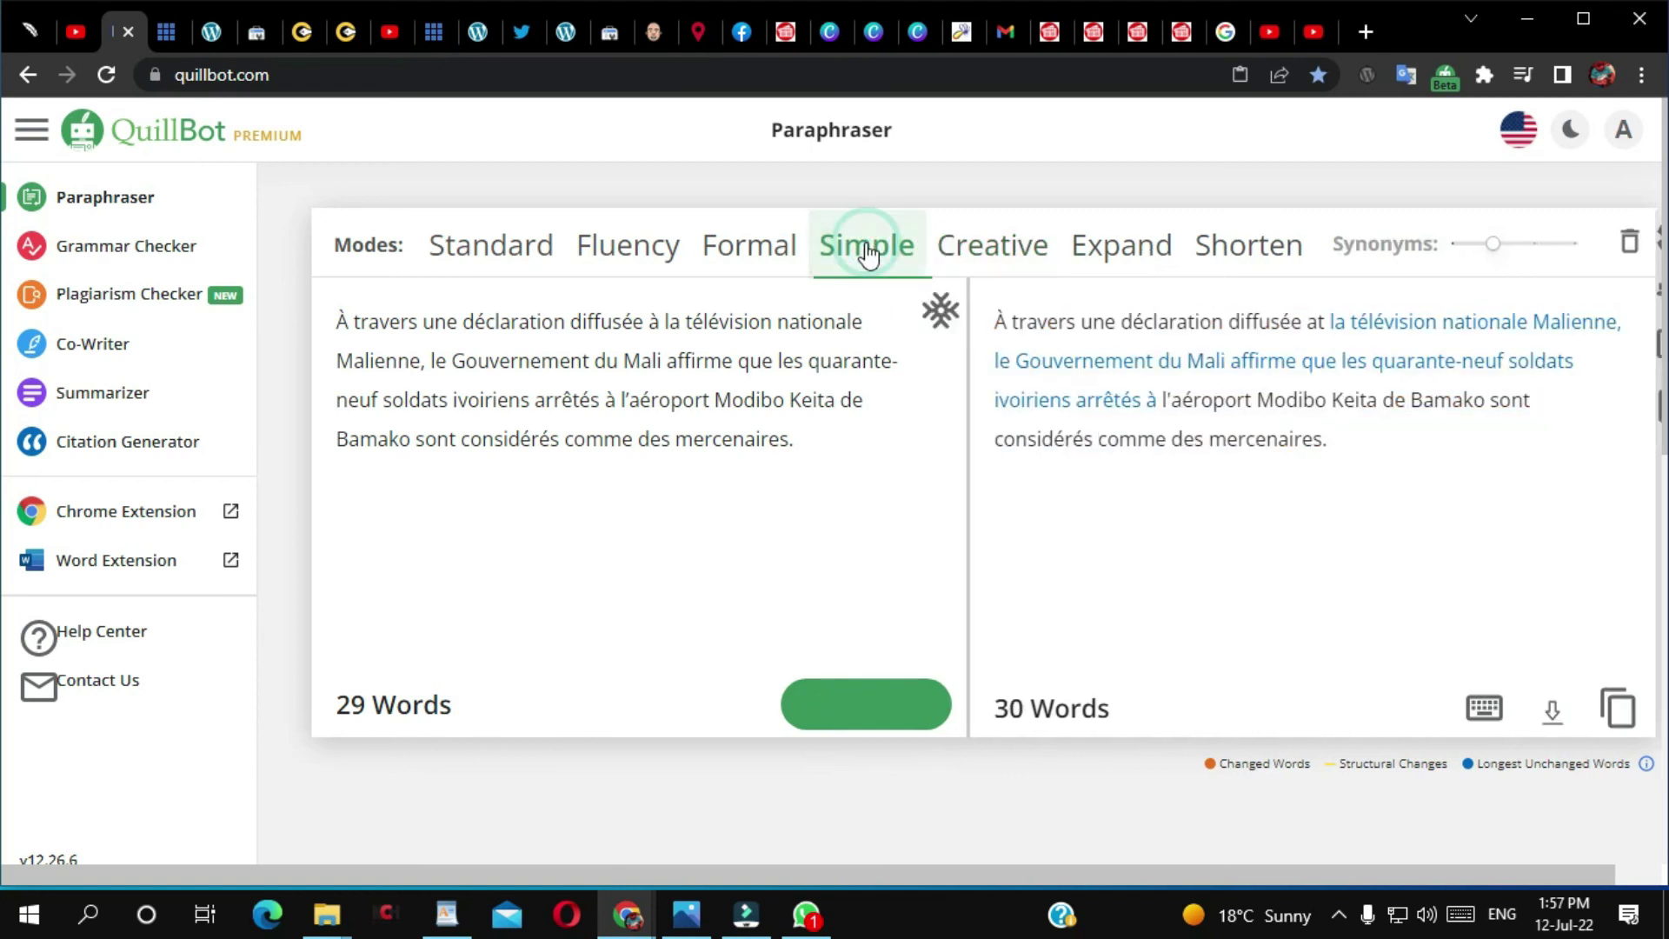
left_click(881, 705)
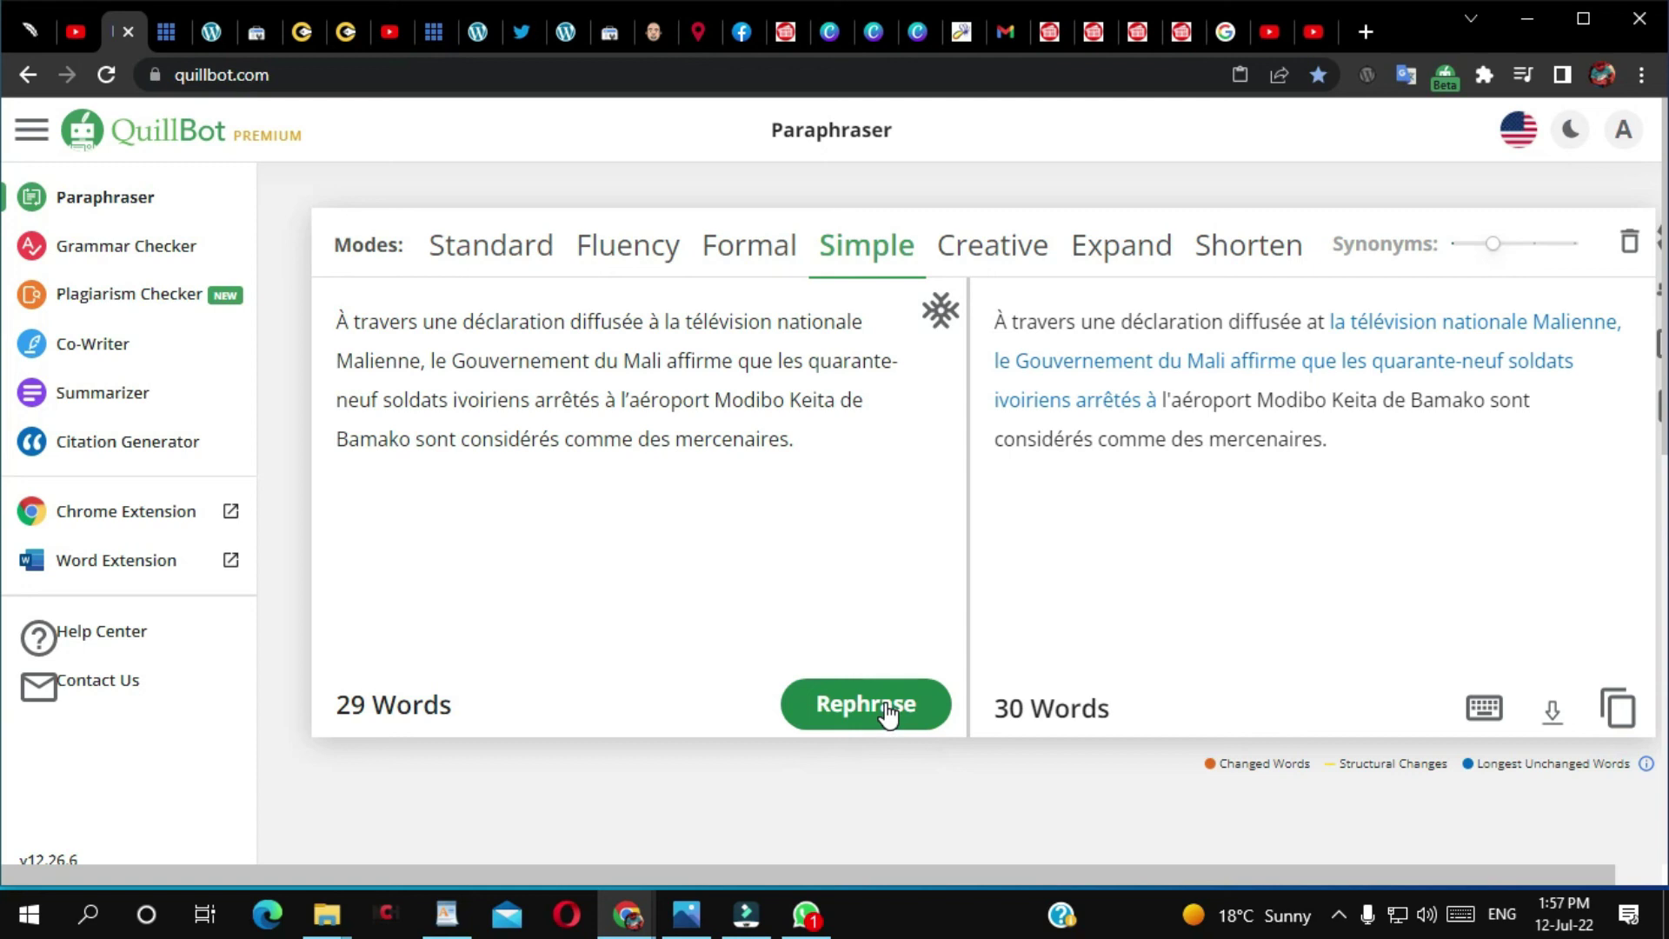
left_click(730, 252)
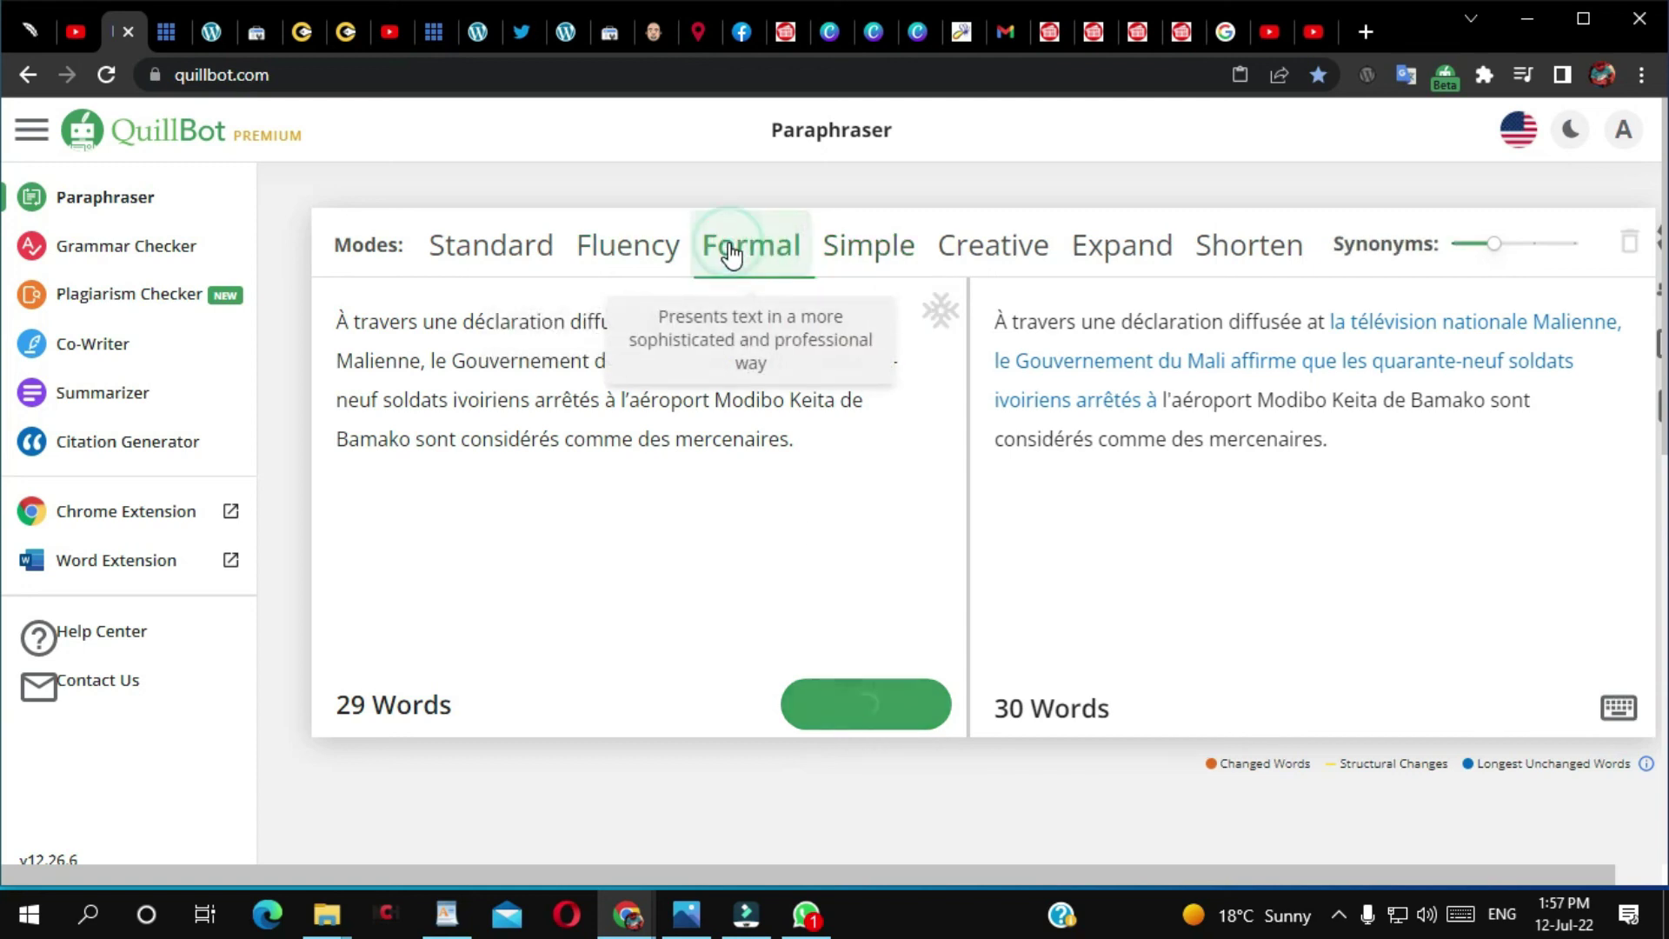
left_click(868, 700)
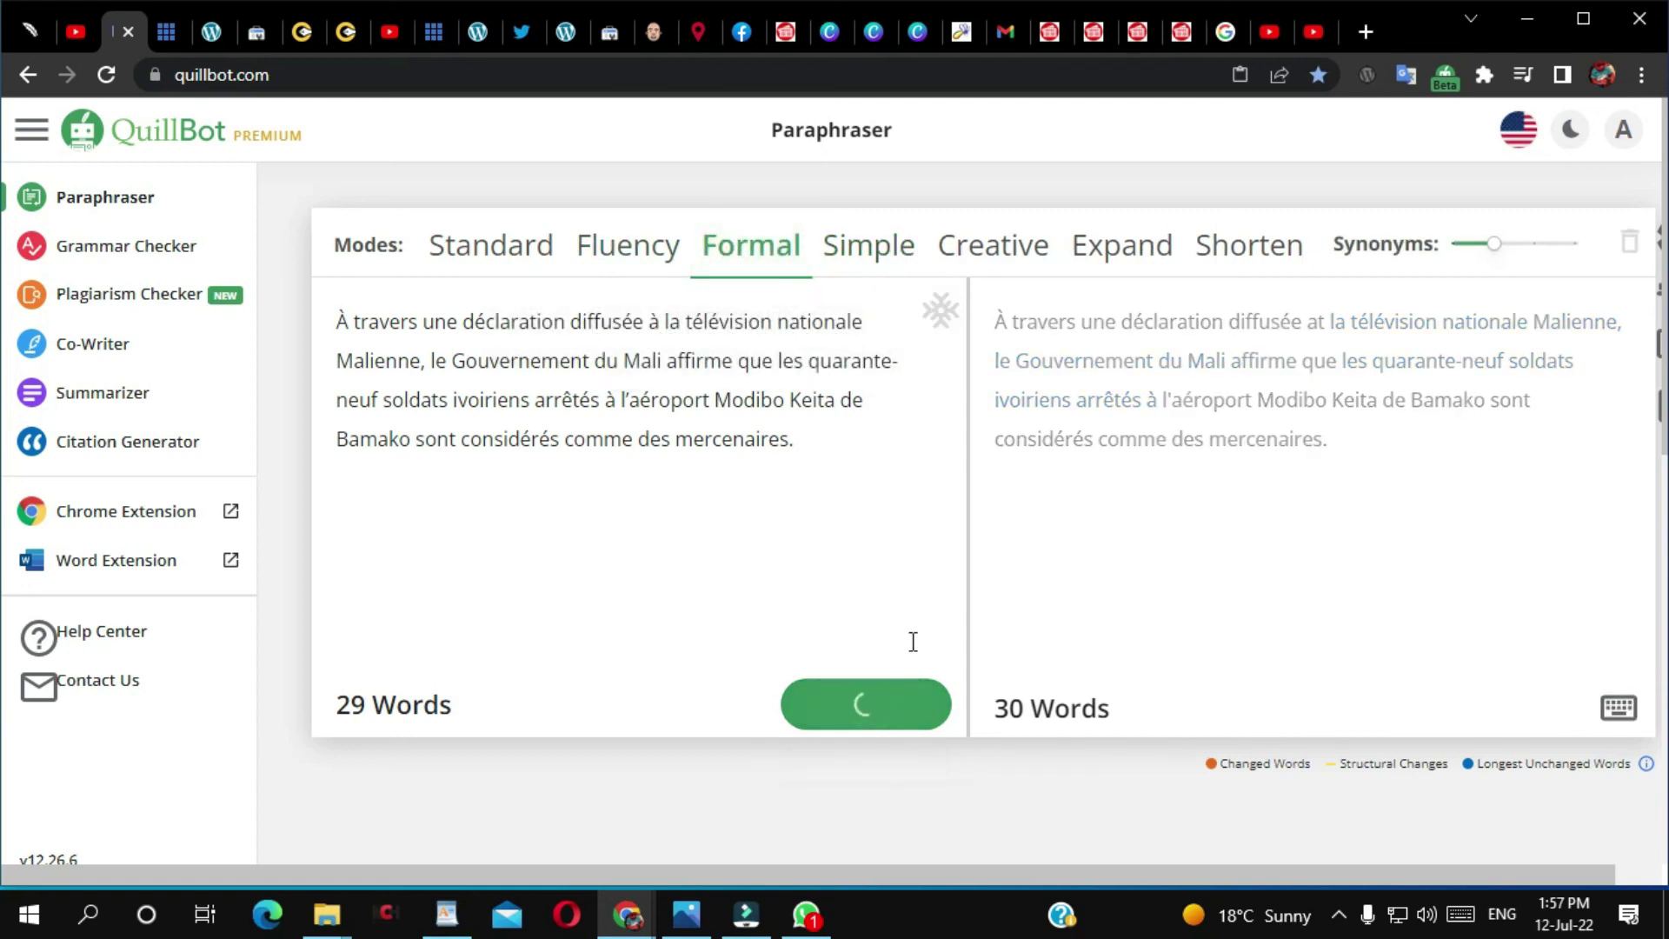